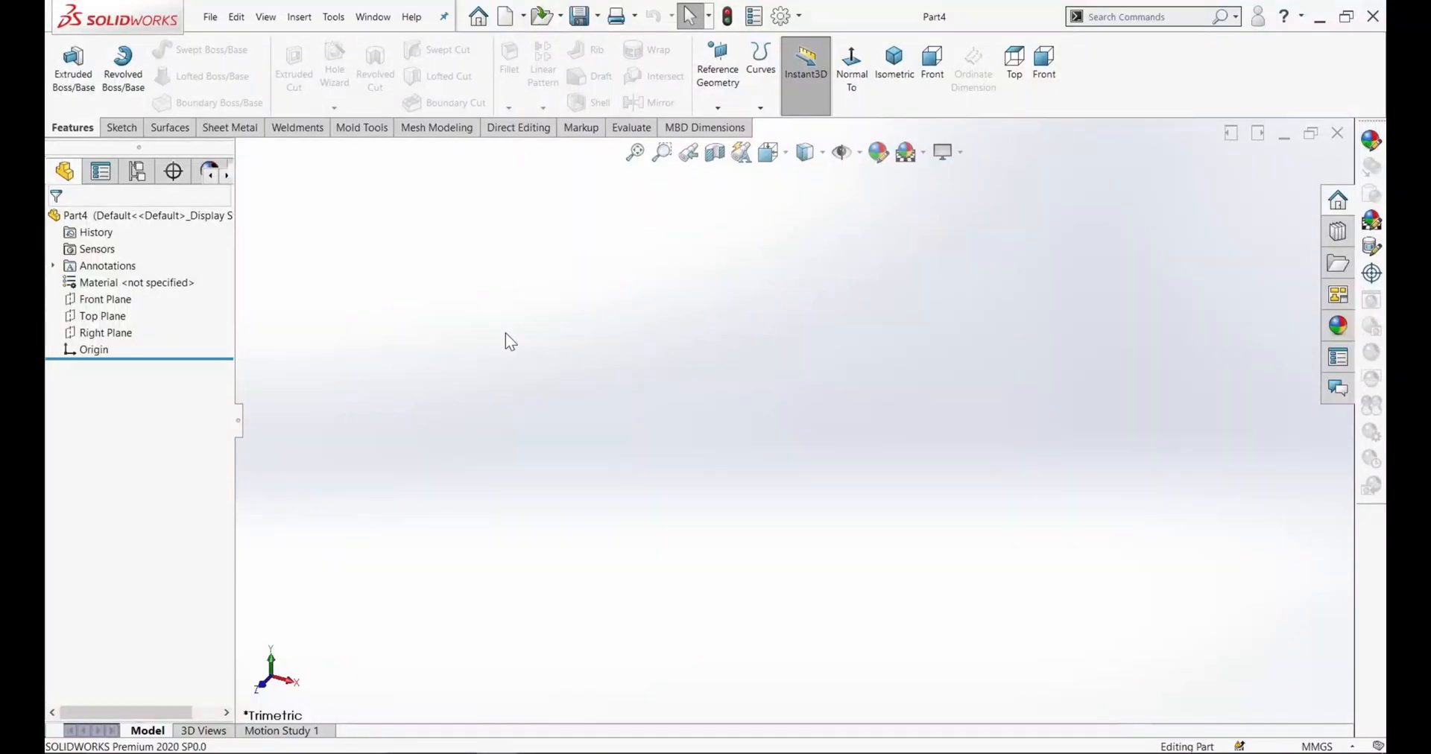
pyautogui.click(210, 16)
pyautogui.click(226, 43)
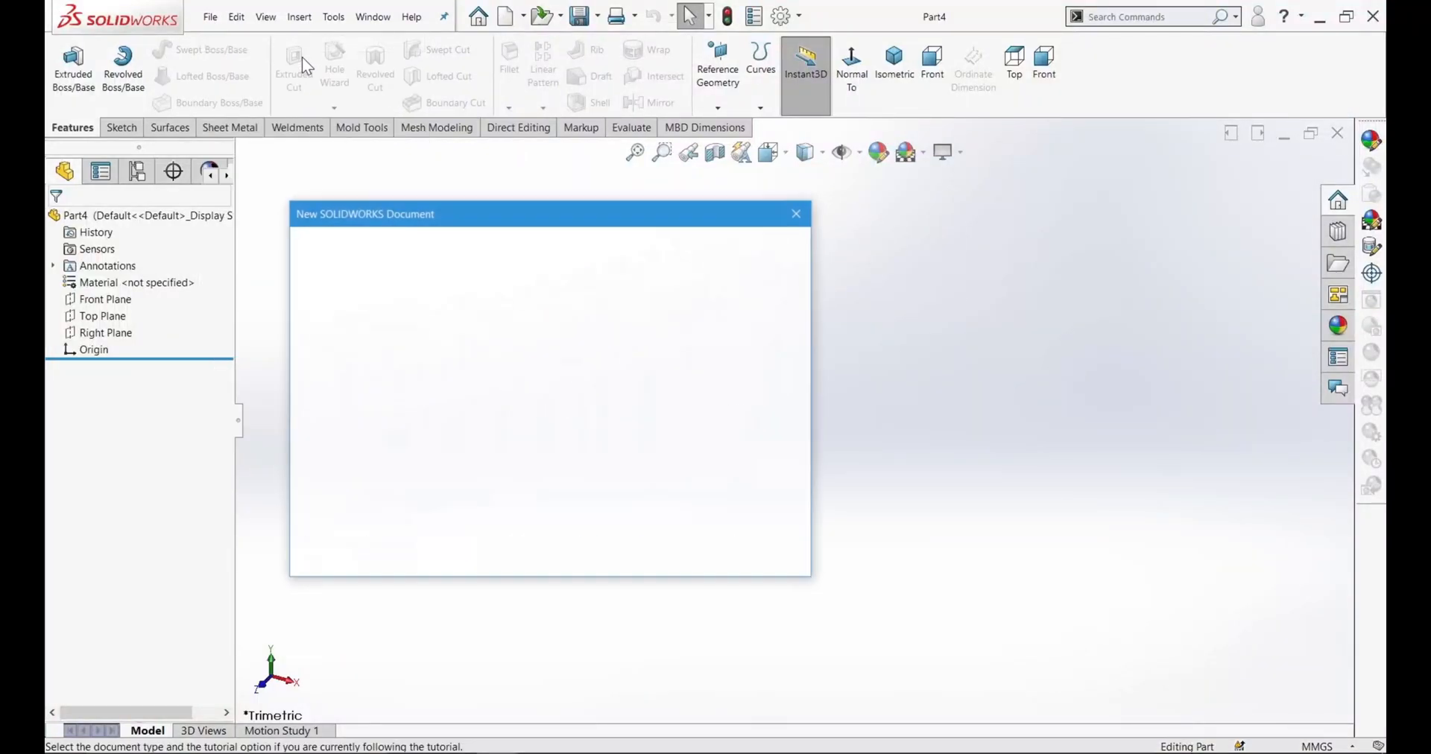
pyautogui.click(799, 214)
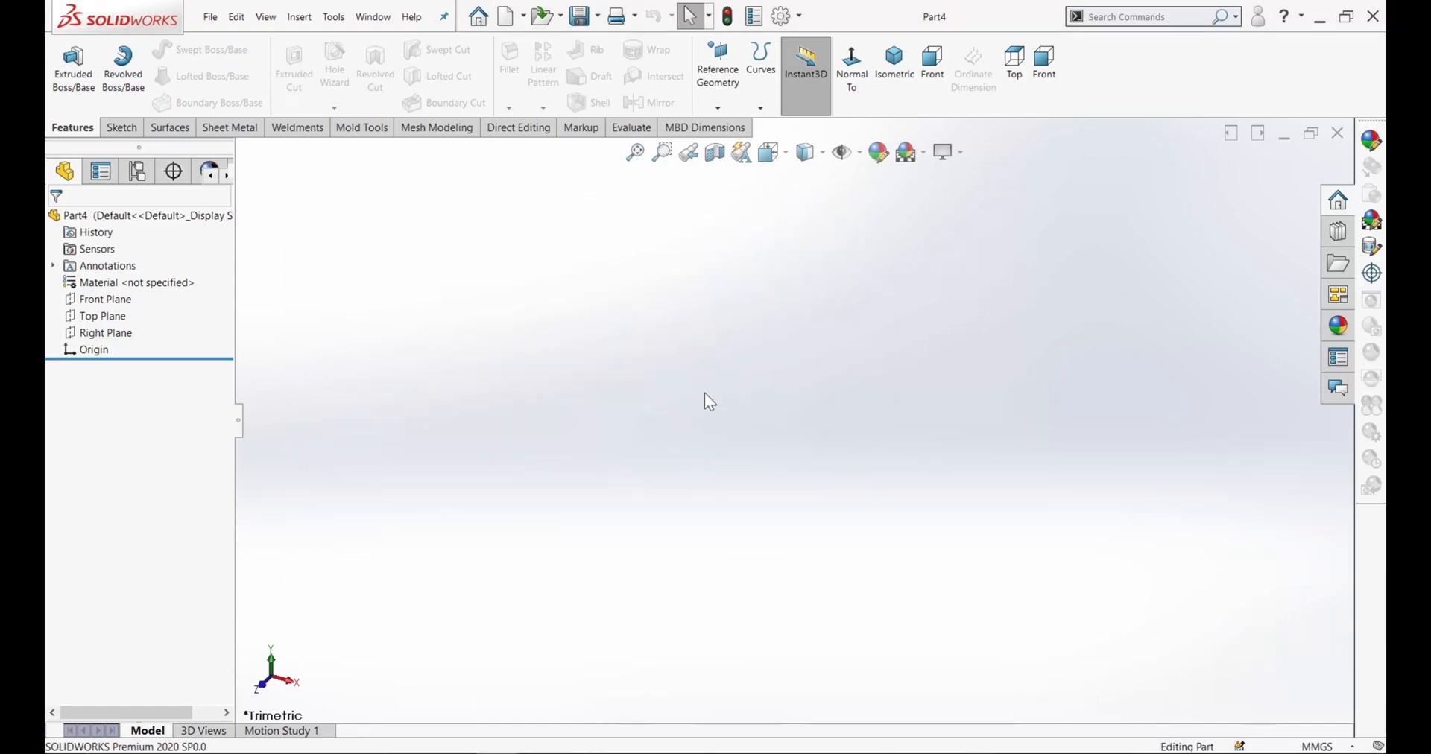
# - Start a sketch on the Front Plane and draw a horizontal construction line about 85.7 mm long running left from the origin
pyautogui.click(125, 301)
pyautogui.click(134, 278)
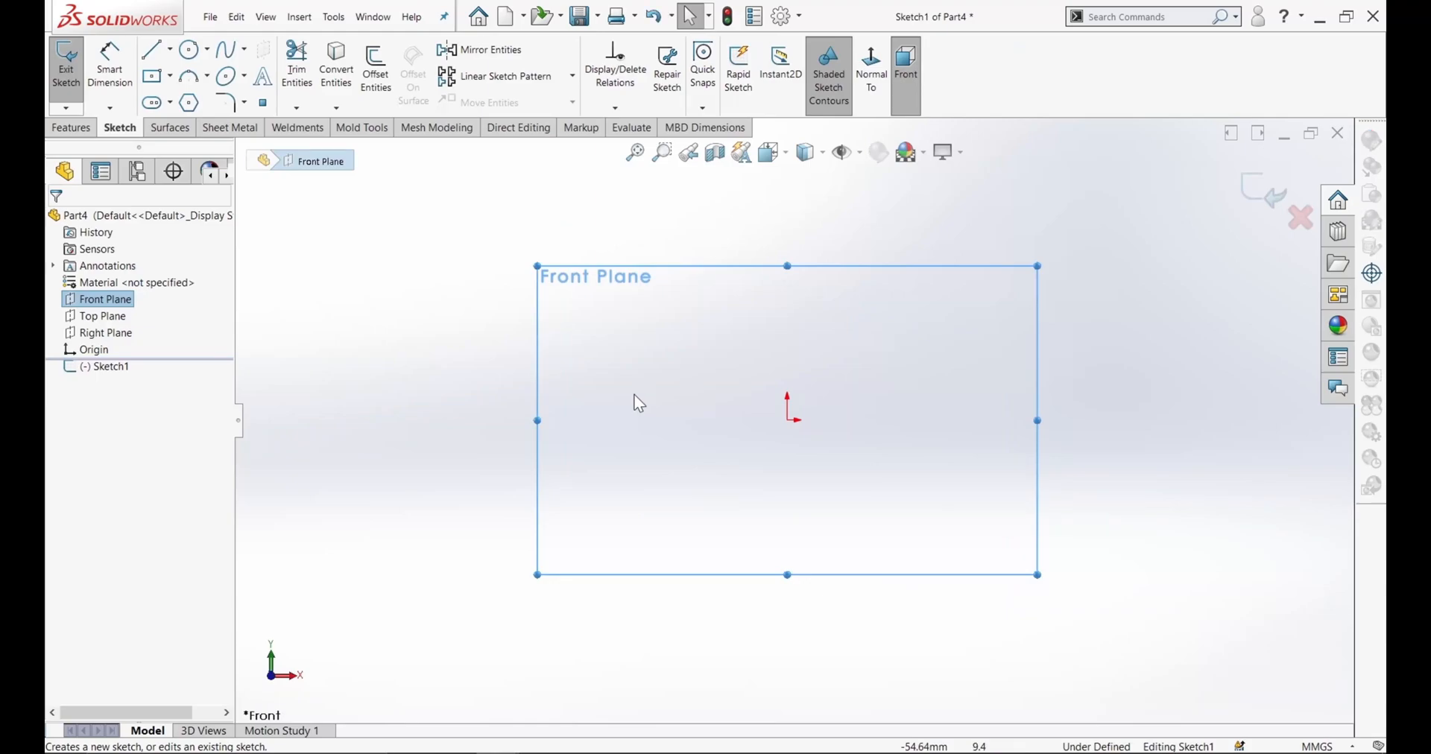
pyautogui.click(153, 51)
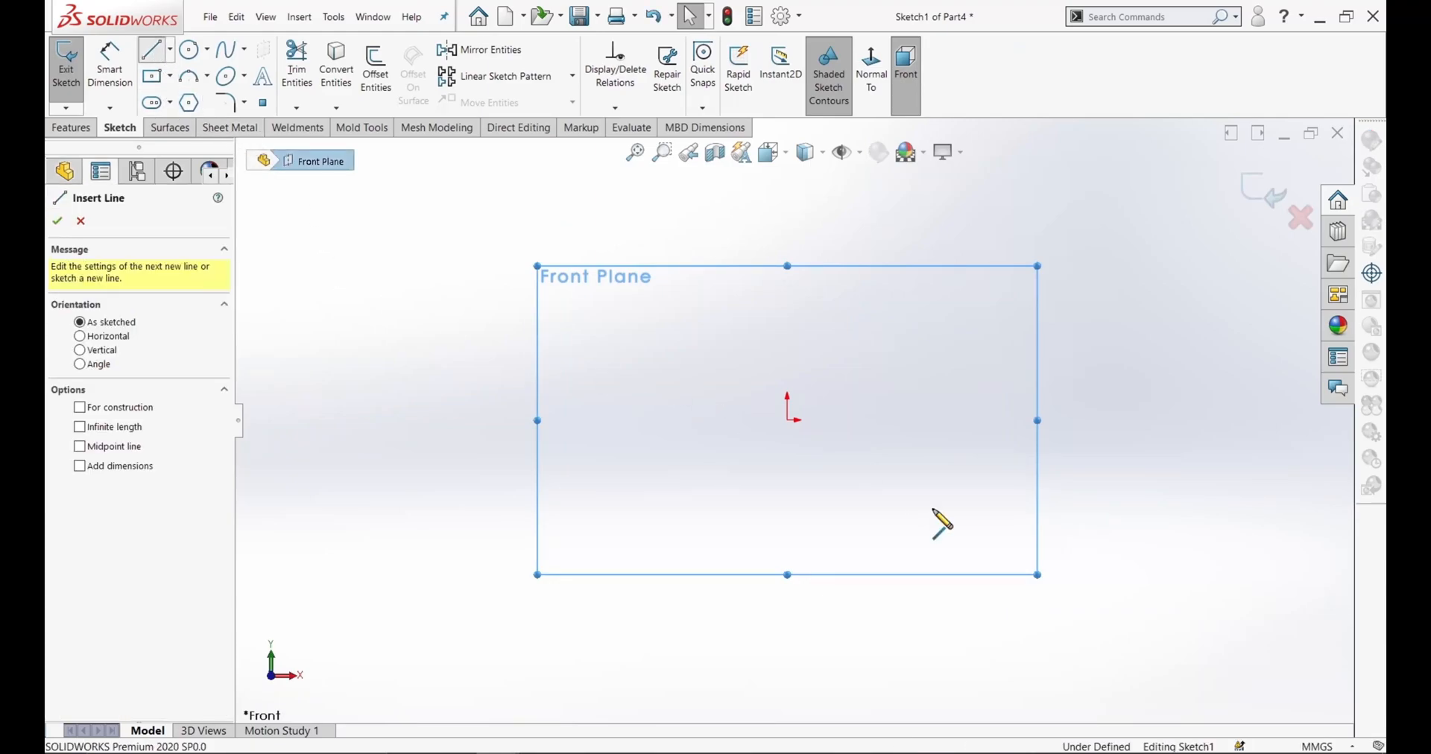
pyautogui.click(788, 420)
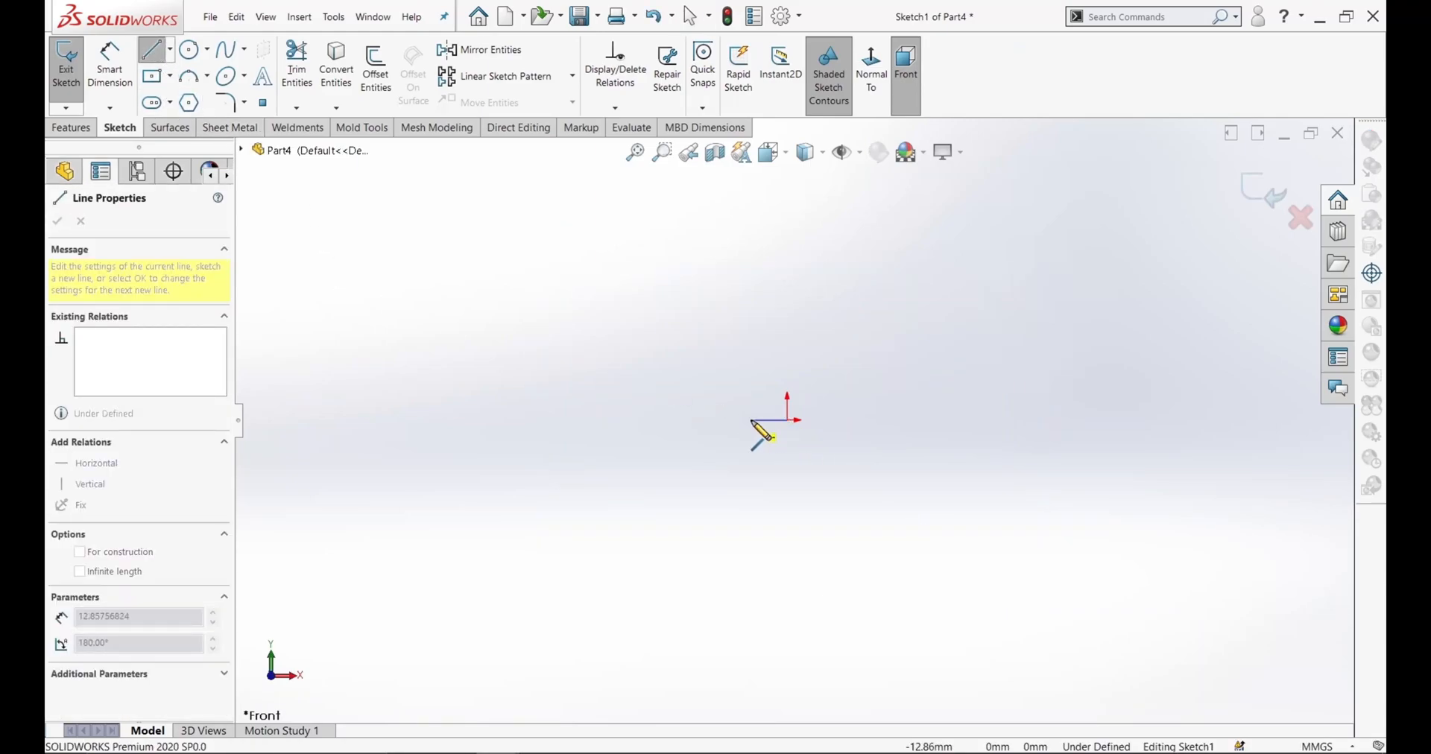
pyautogui.click(548, 421)
pyautogui.rightClick(552, 423)
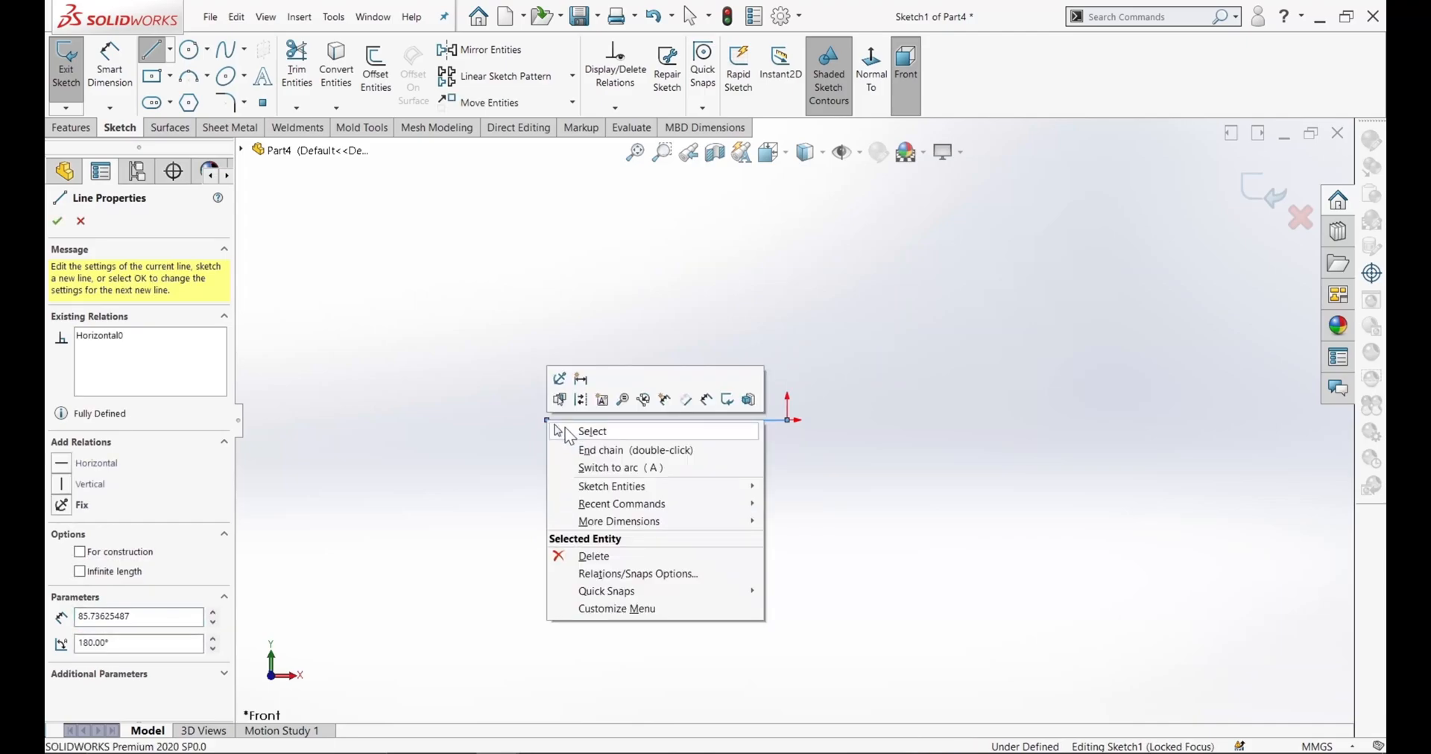
pyautogui.click(581, 429)
pyautogui.click(673, 421)
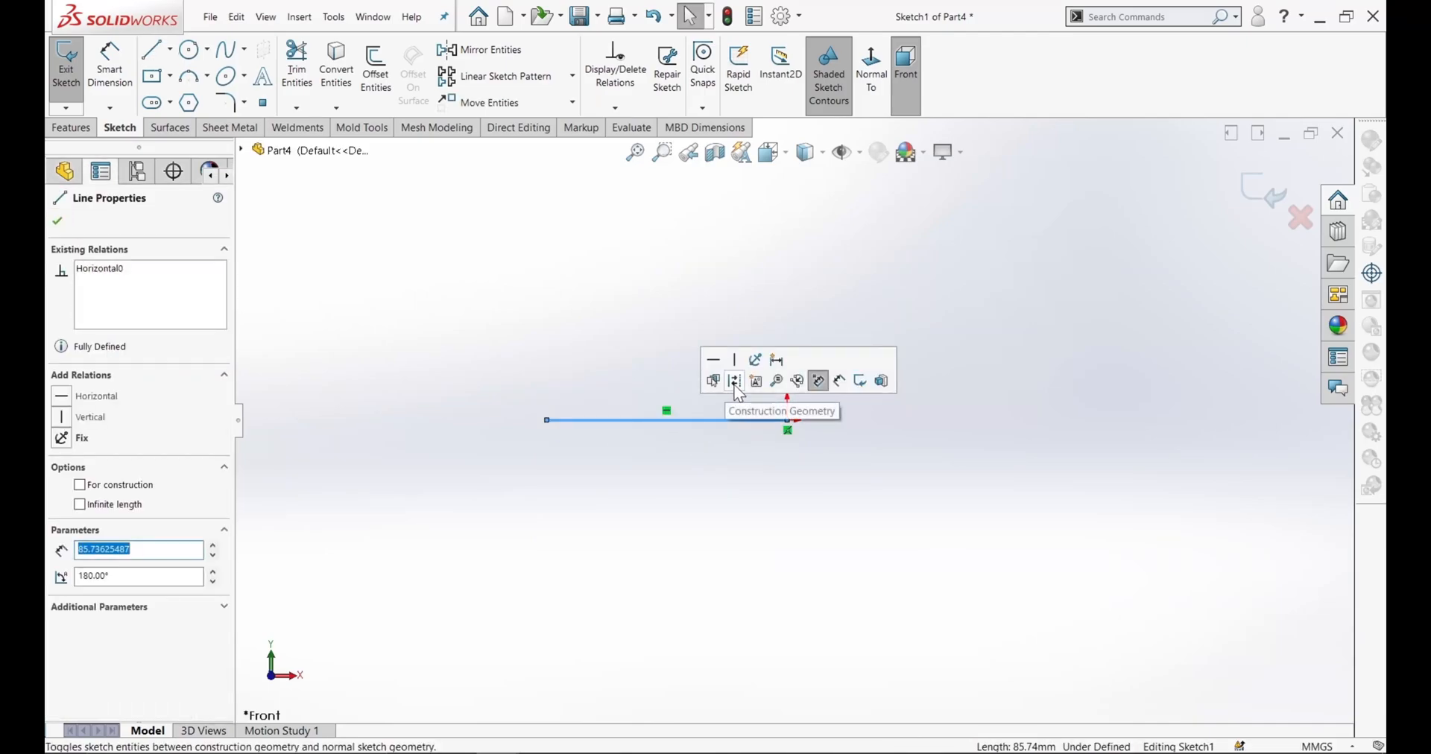
pyautogui.click(818, 381)
# - Sketch connected lines: 13 mm leftward from the origin along the centerline, a slanted segment up and left, and a vertical segment upward
pyautogui.click(153, 50)
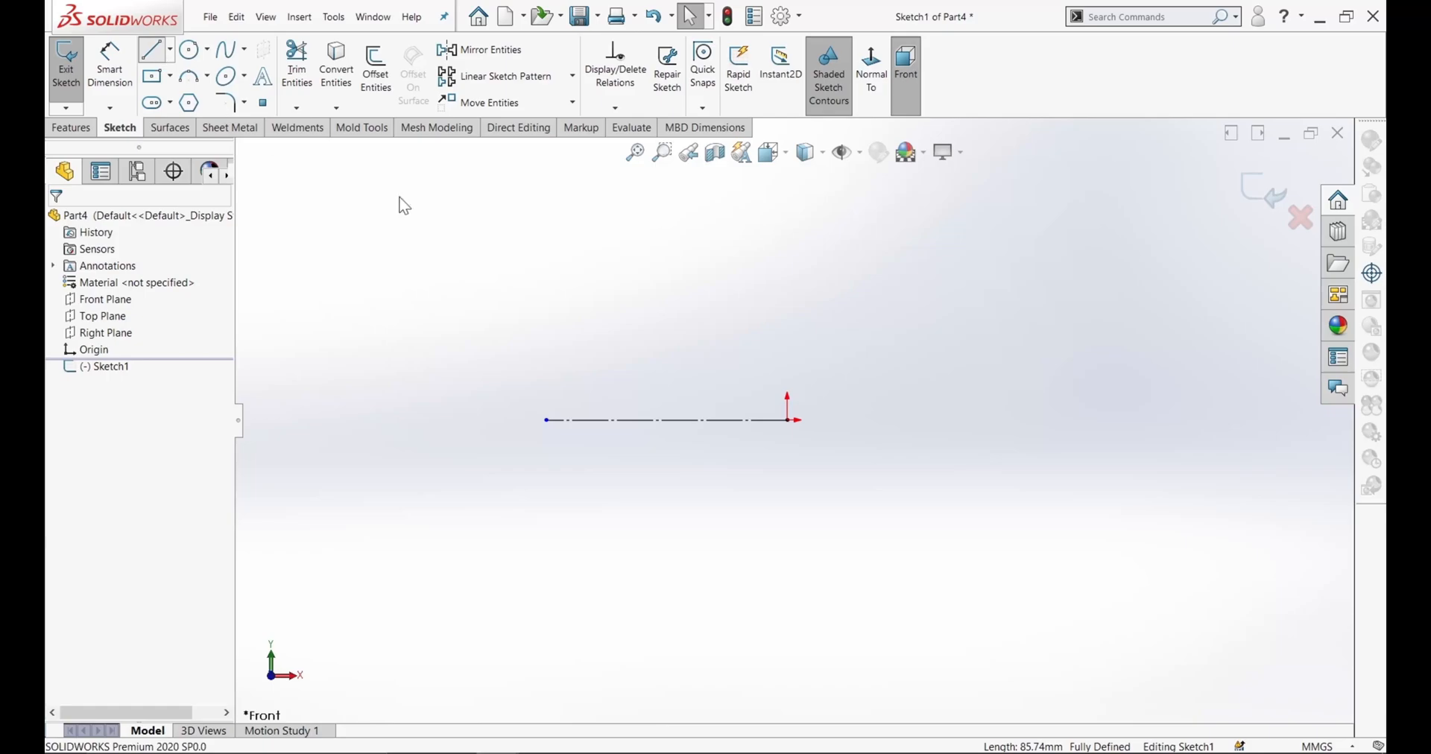
pyautogui.click(788, 420)
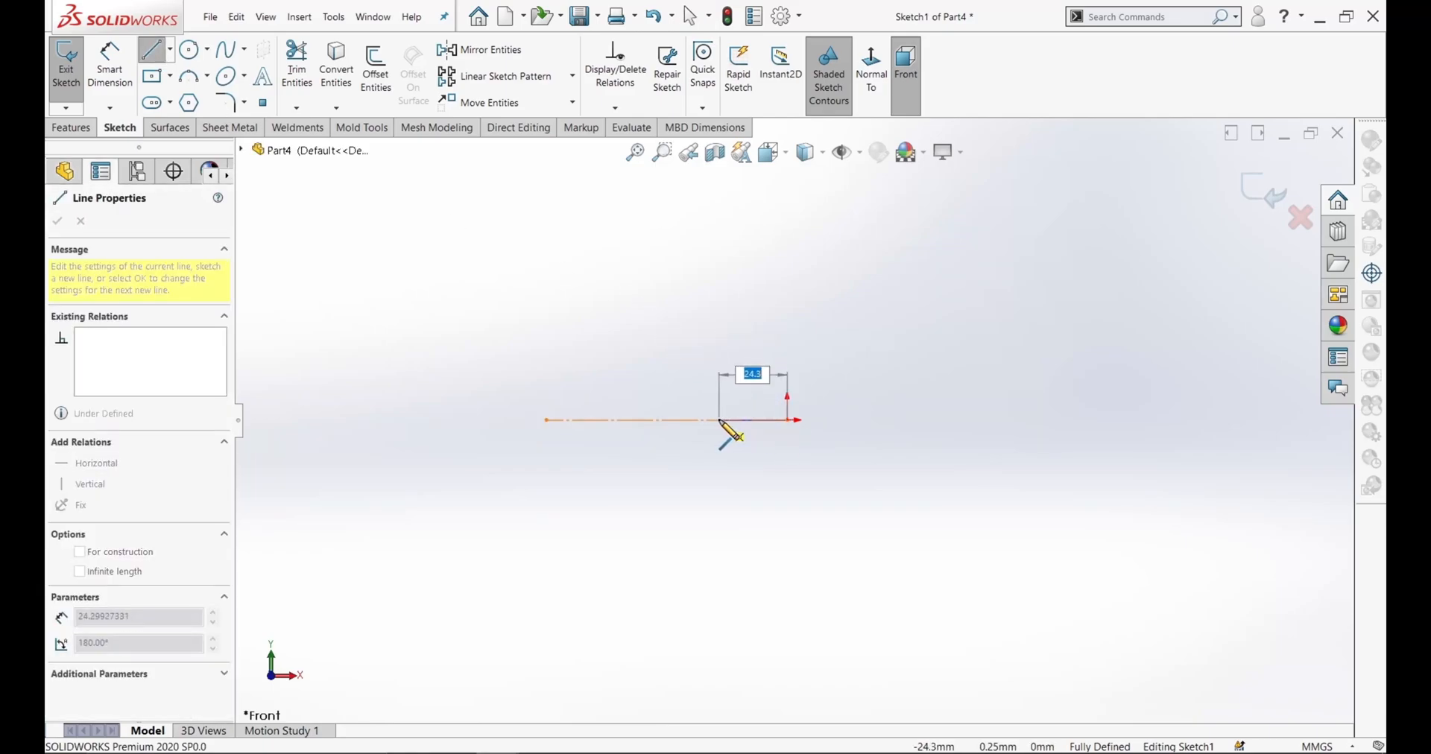
pyautogui.write('13')
pyautogui.press('Return')
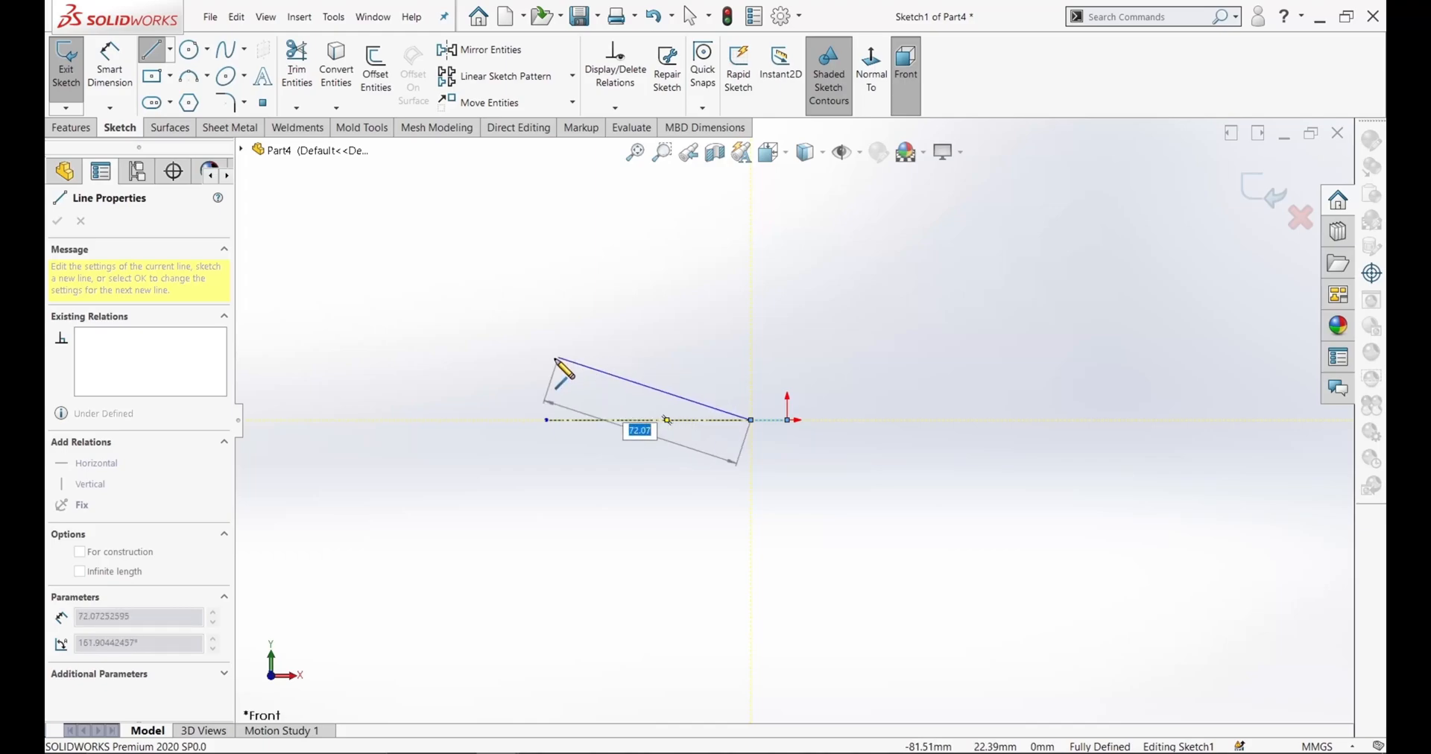
pyautogui.click(596, 372)
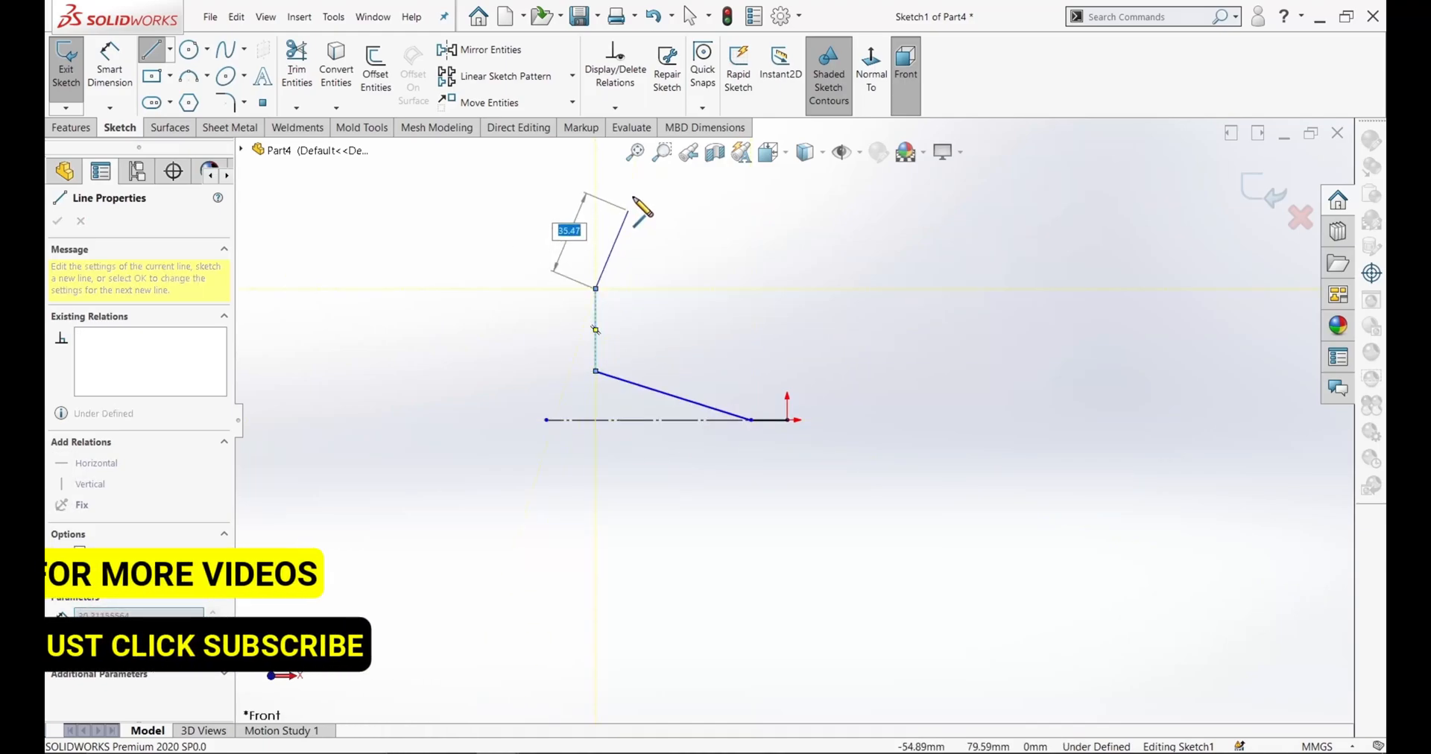
pyautogui.click(596, 288)
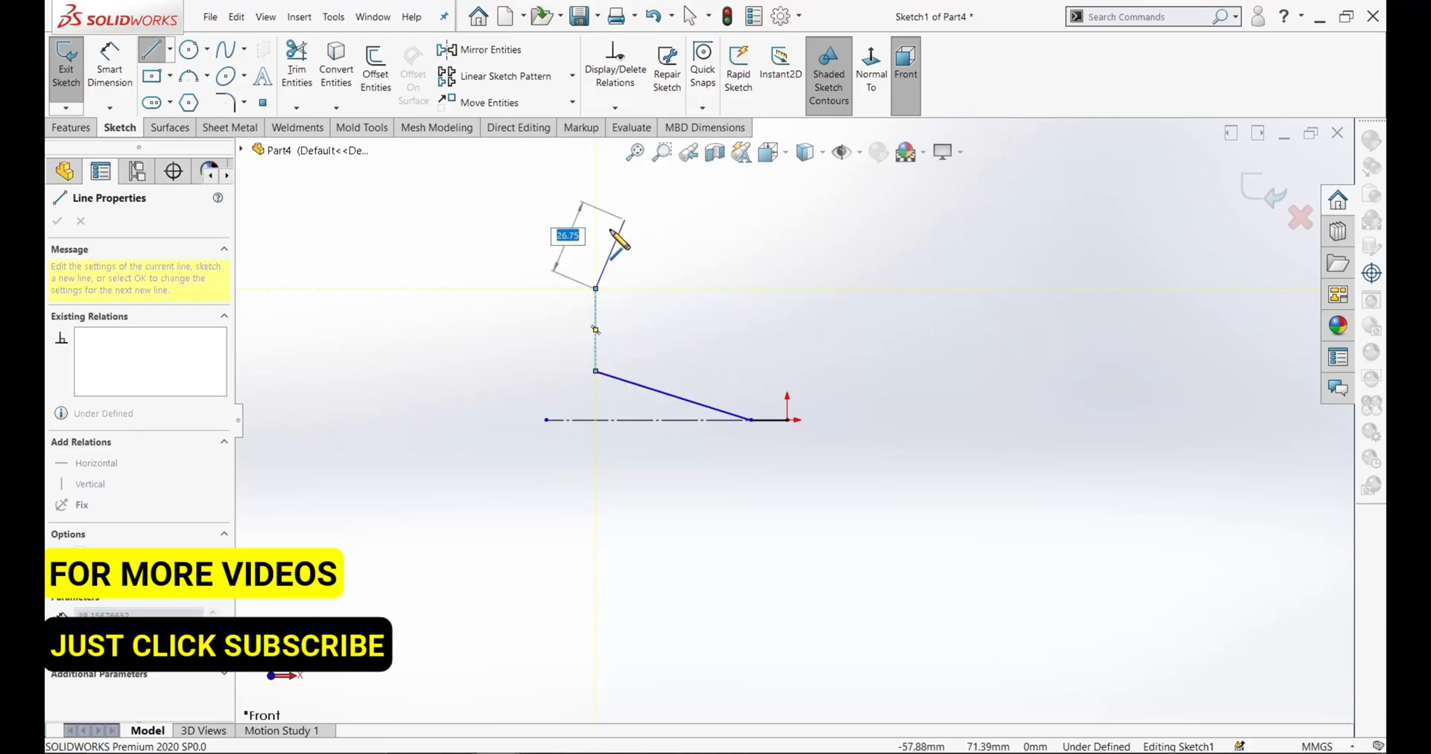
pyautogui.doubleClick(596, 289)
pyautogui.moveTo(596, 288); pyautogui.dragTo(674, 211)
pyautogui.press('Escape')
pyautogui.scroll(3, 917, 328)
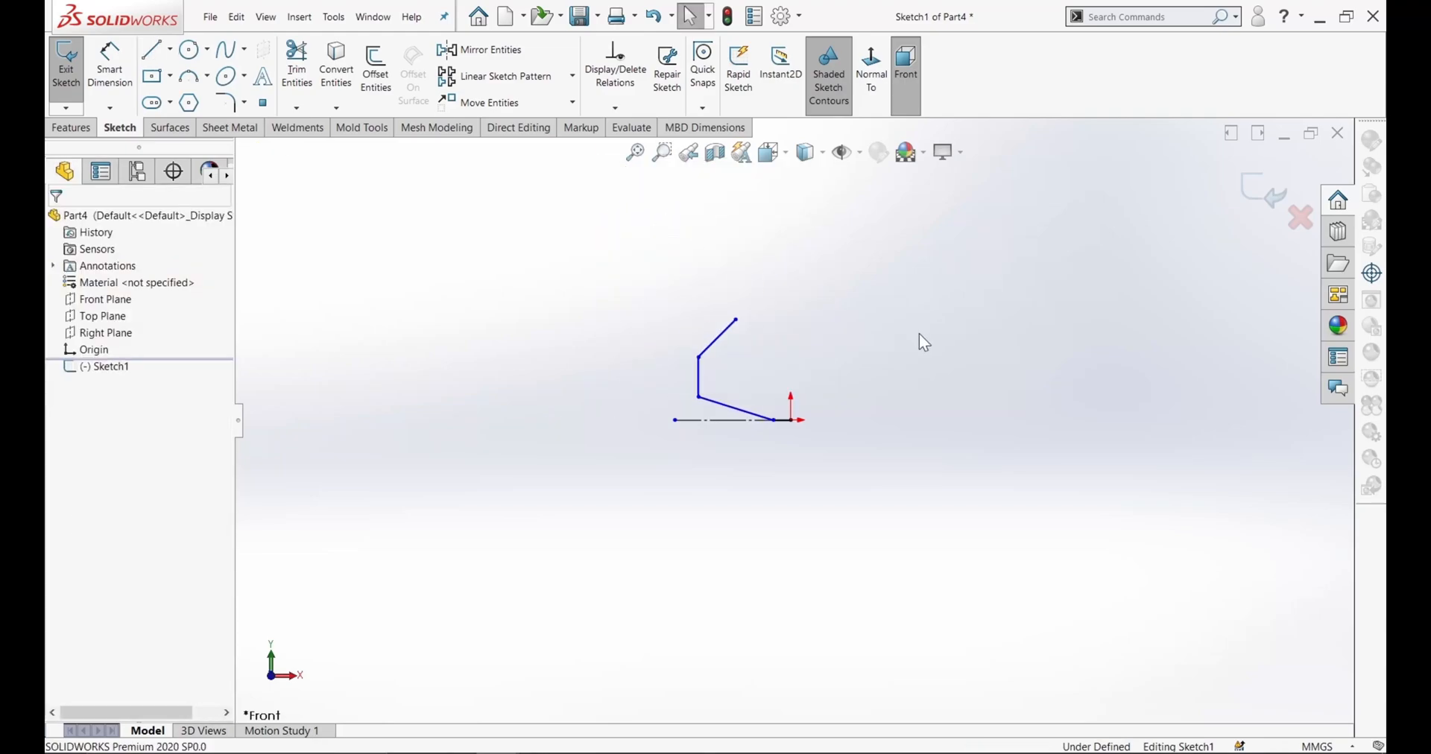
pyautogui.scroll(-3, 838, 376)
pyautogui.click(296, 67)
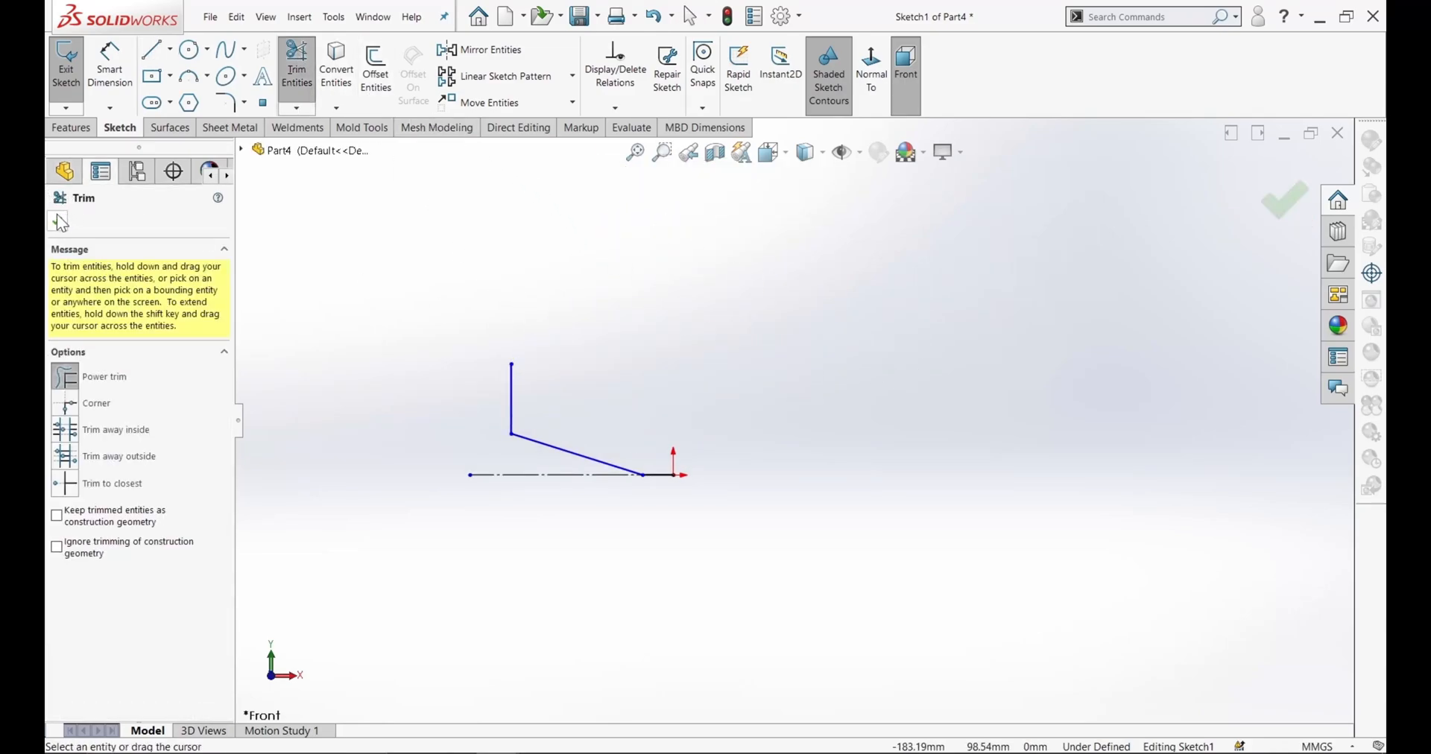
pyautogui.click(60, 222)
# - Sketch a tangent outer arc of about 78 mm radius from the vertical line's upper end, followed by a vertical line downward
pyautogui.click(149, 53)
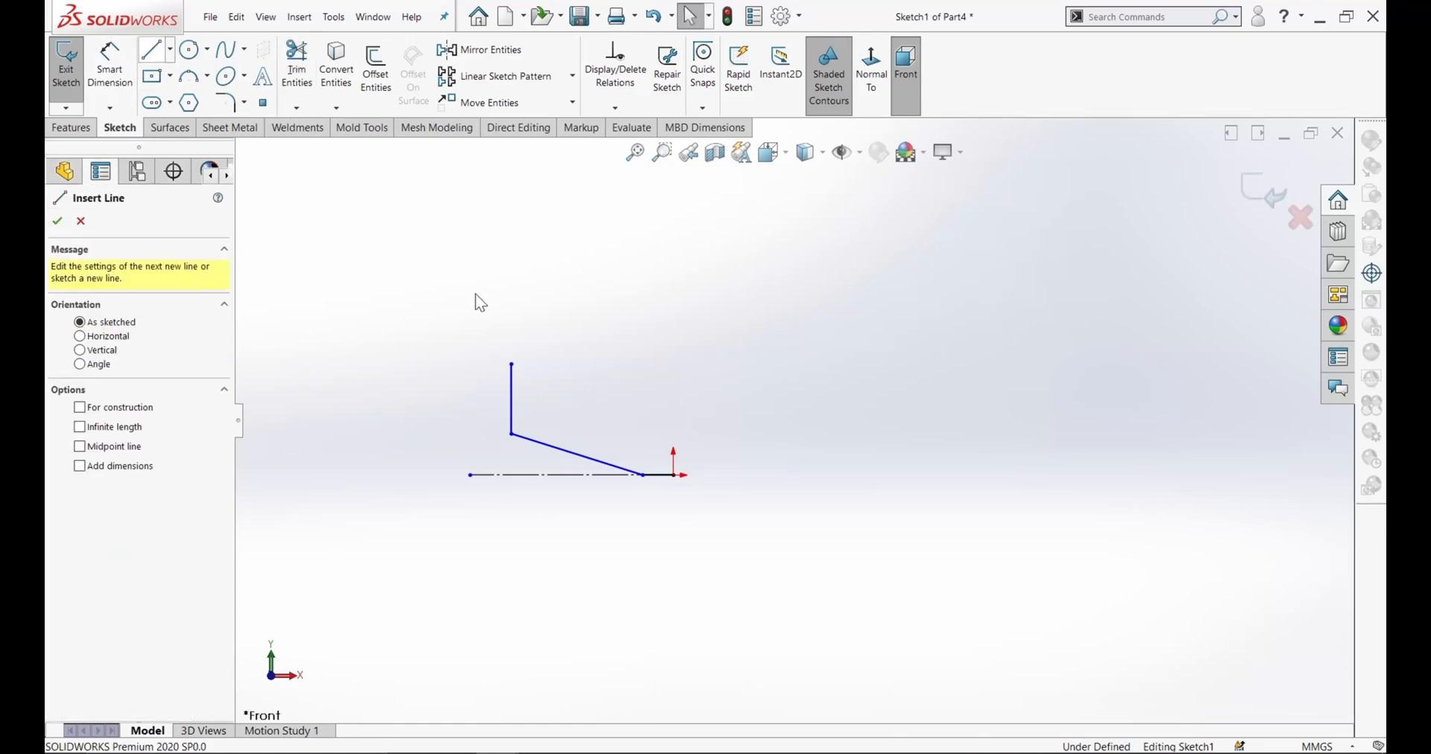
pyautogui.click(511, 365)
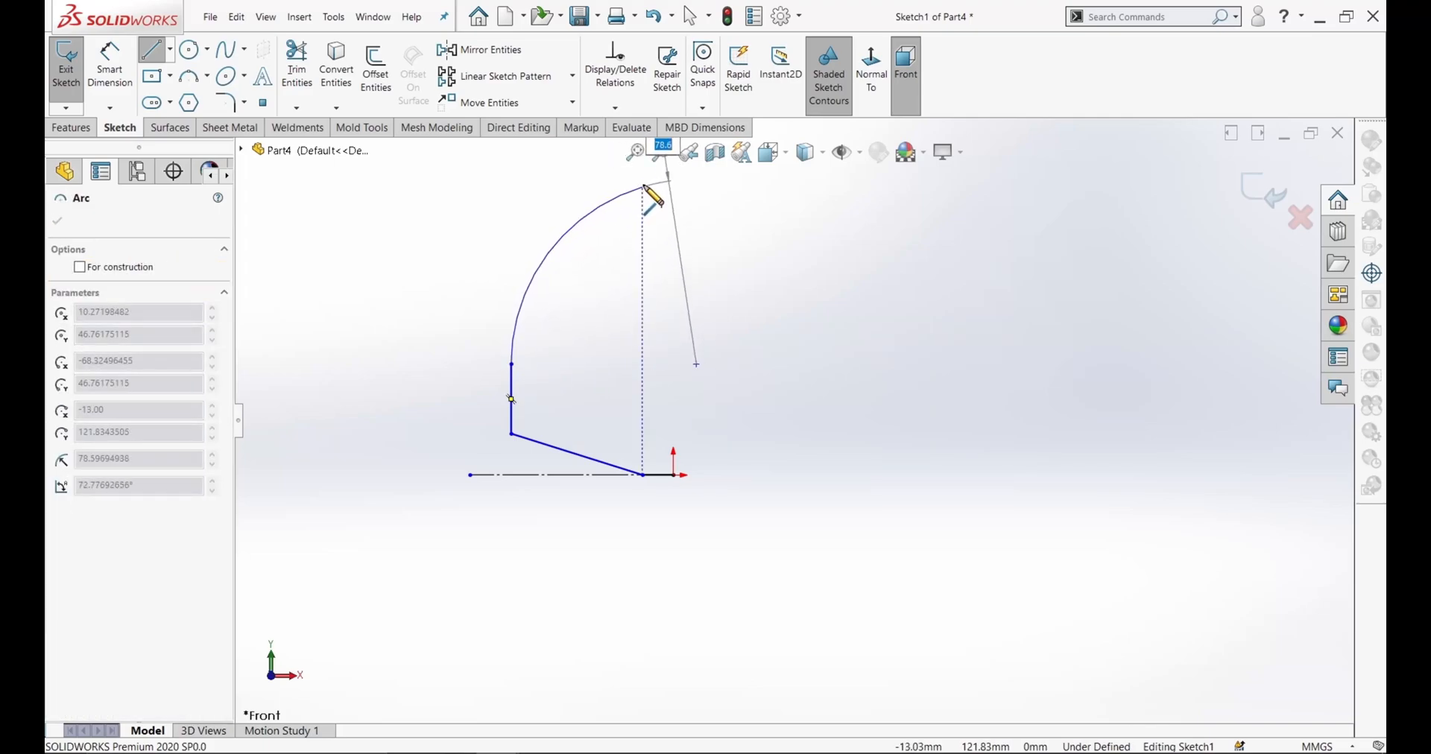
pyautogui.click(726, 181)
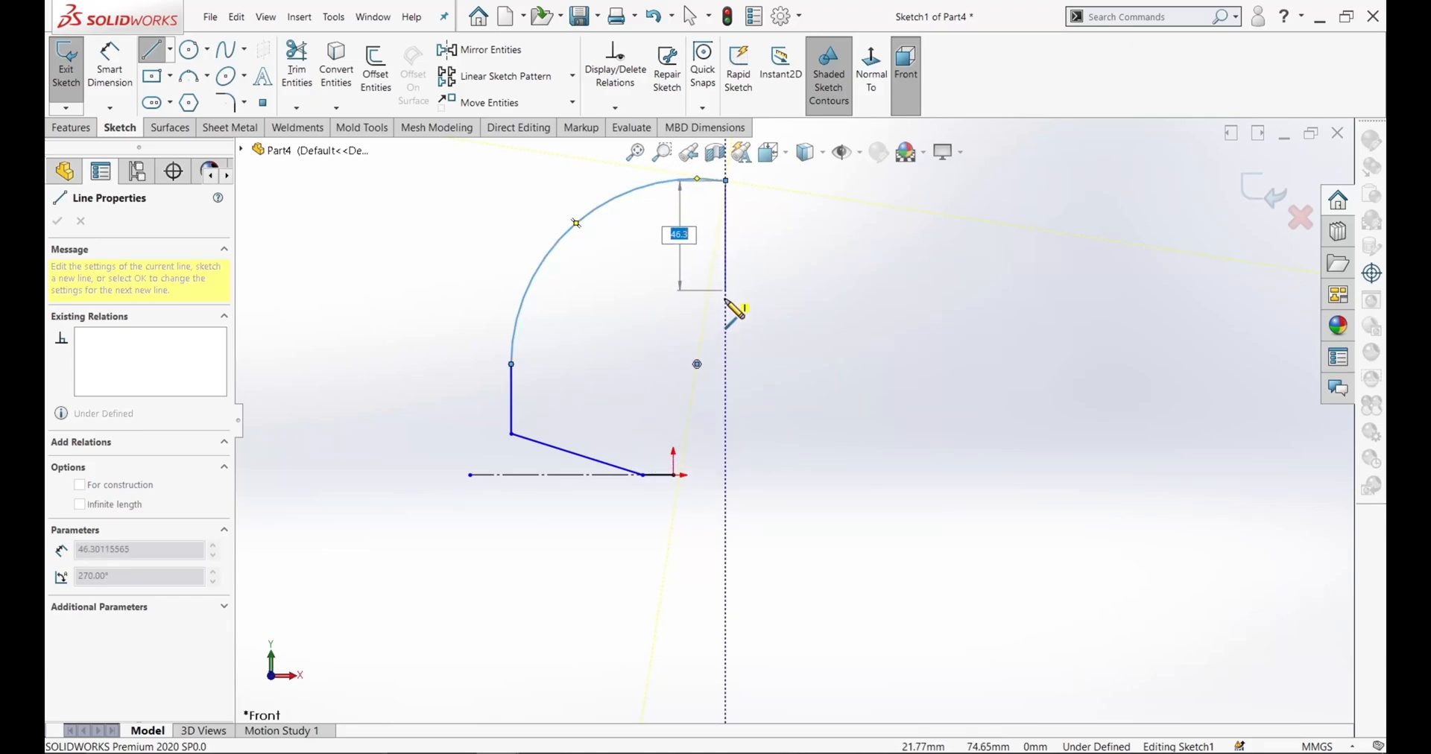
pyautogui.click(727, 302)
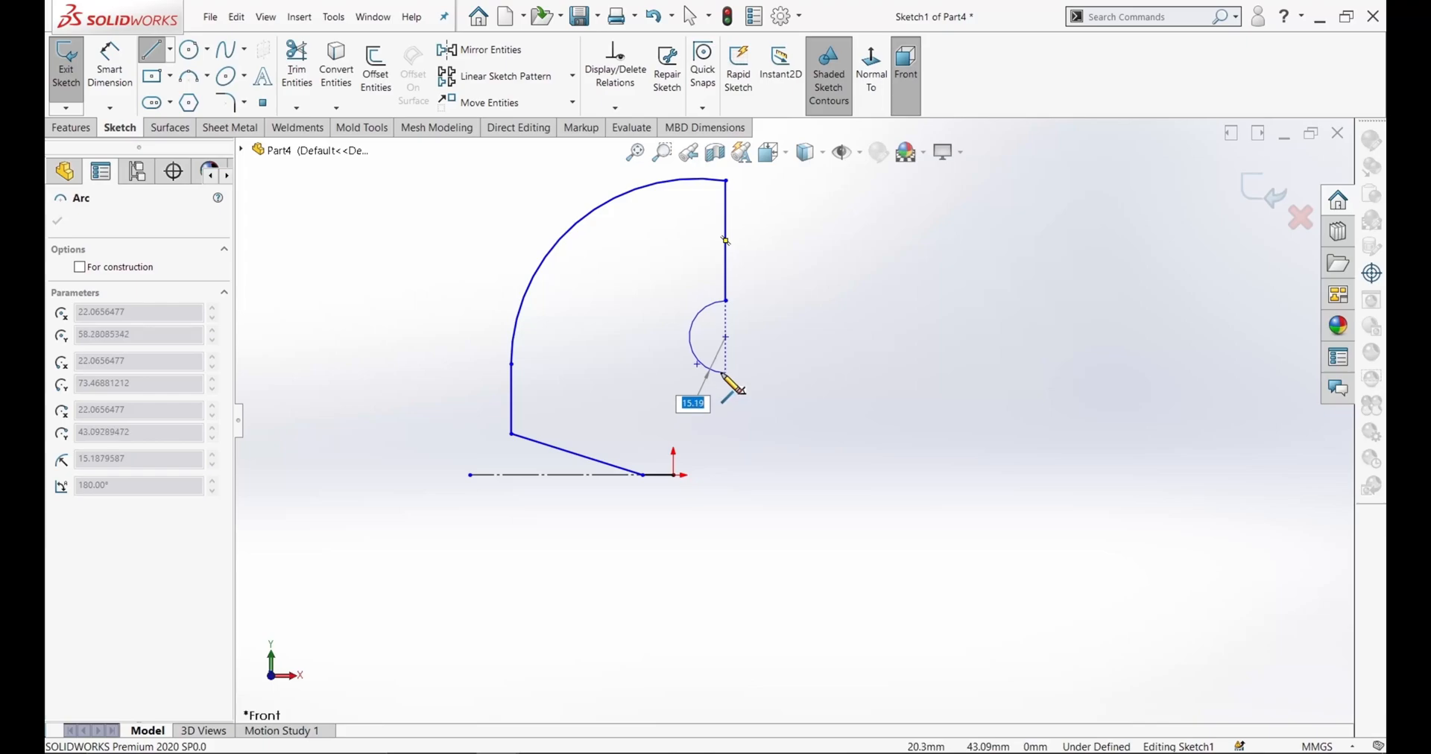
# - Draw a concave inner arc of about 20 mm radius and close the profile with a line about 41 mm long to the origin
pyautogui.click(690, 378)
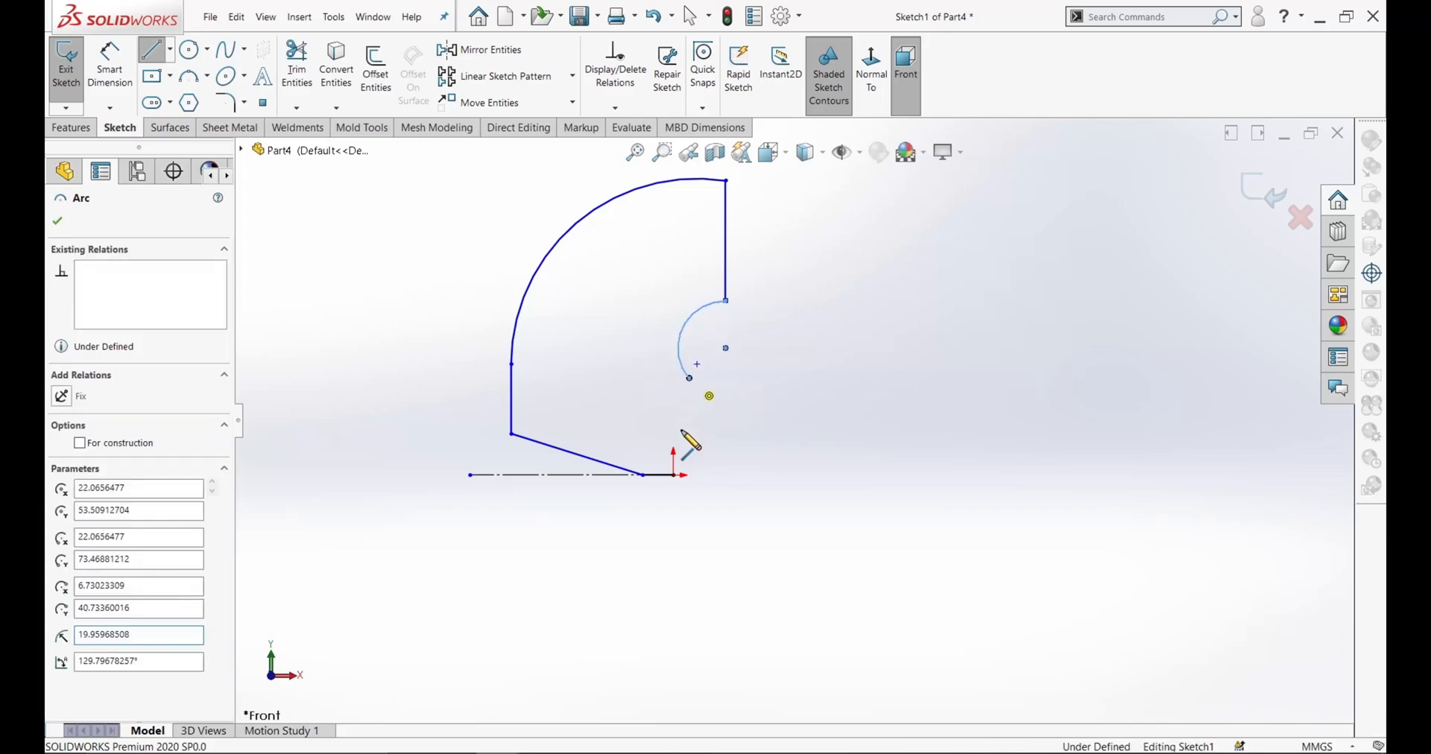
pyautogui.click(673, 475)
pyautogui.rightClick(674, 476)
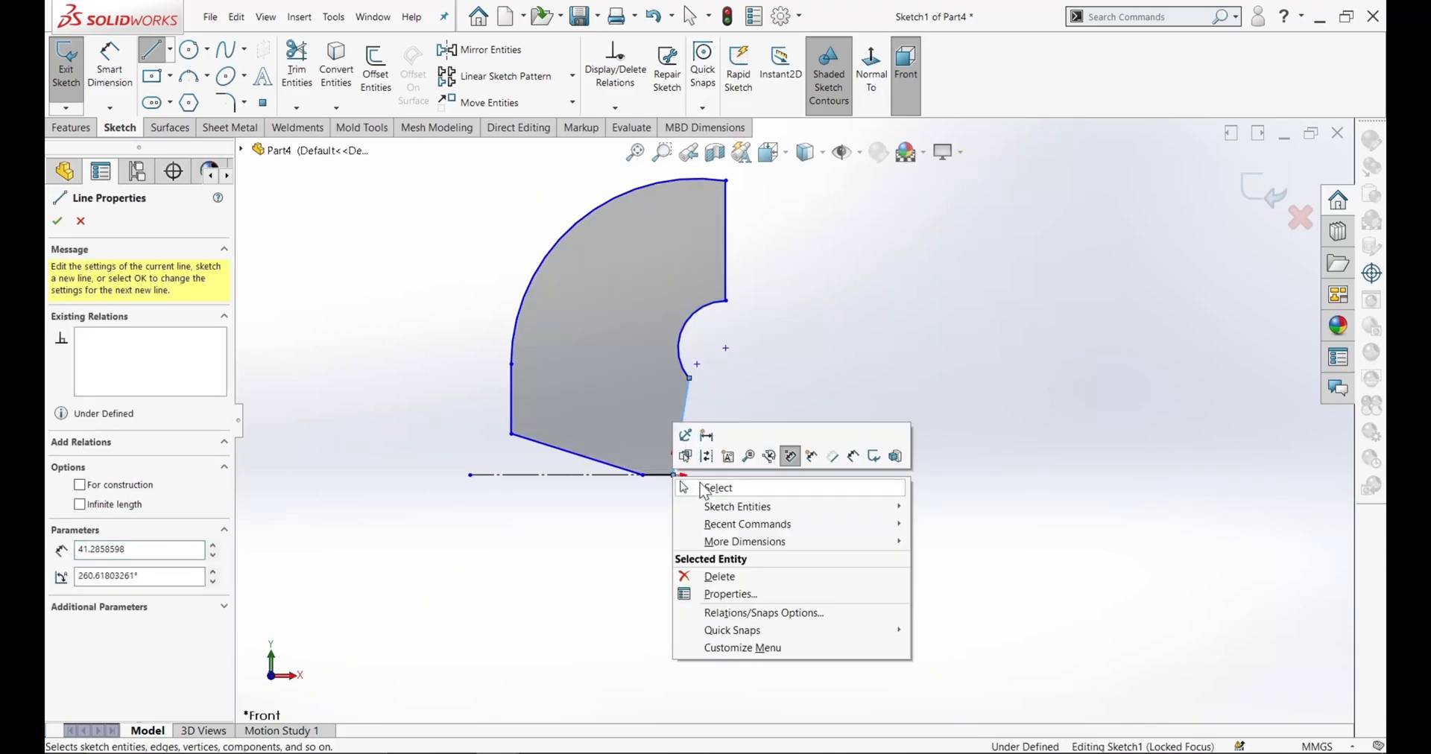
pyautogui.click(704, 489)
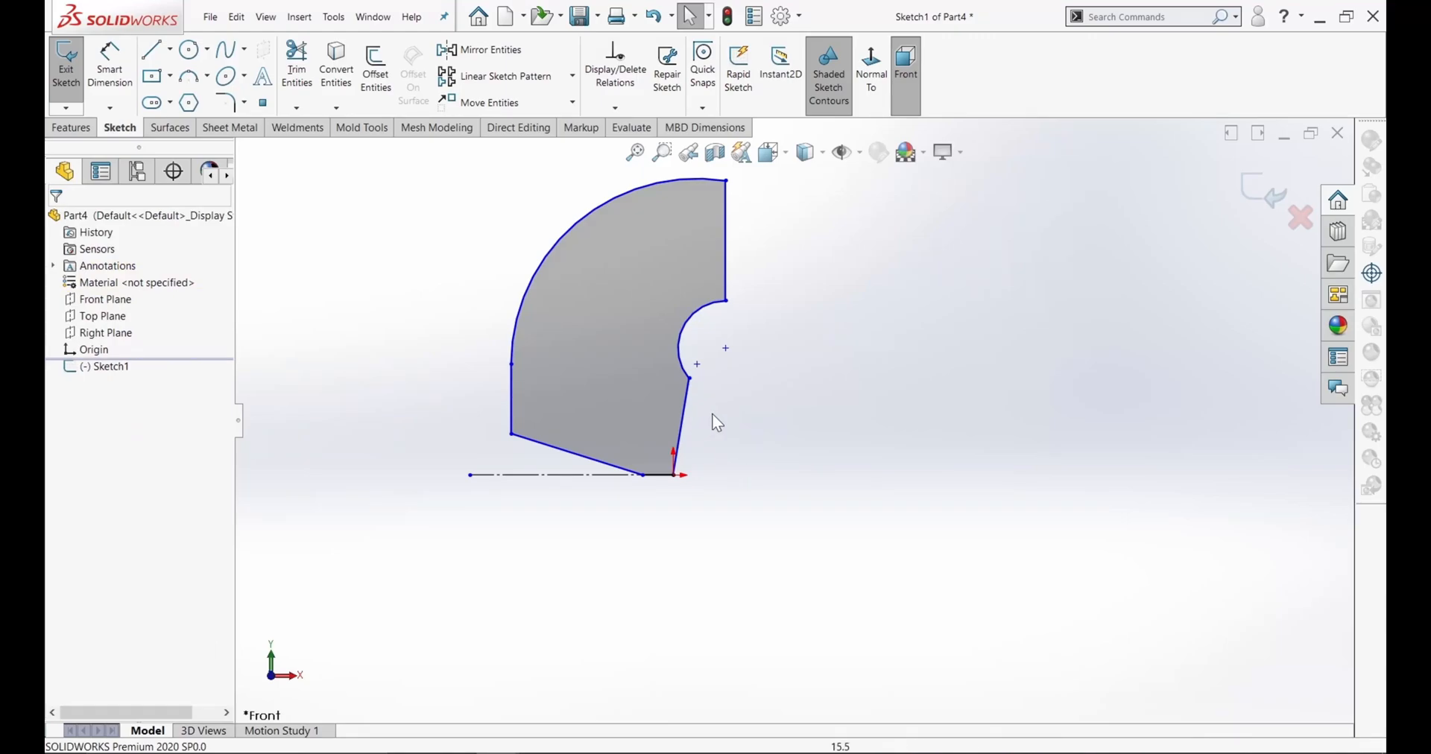
# - Dimension the angle between the slanted line and the horizontal centerline at 30 degrees
pyautogui.click(107, 90)
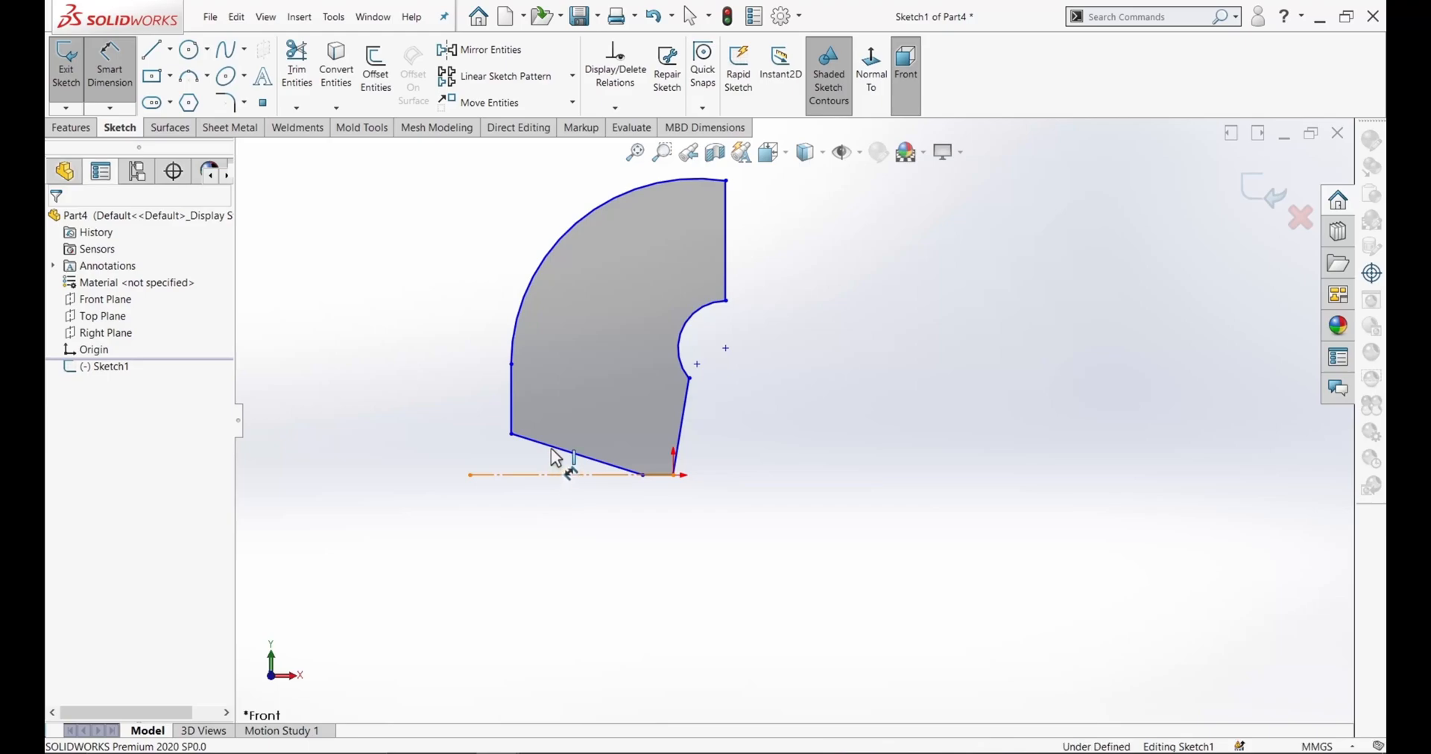
pyautogui.click(560, 475)
pyautogui.click(555, 451)
pyautogui.click(535, 466)
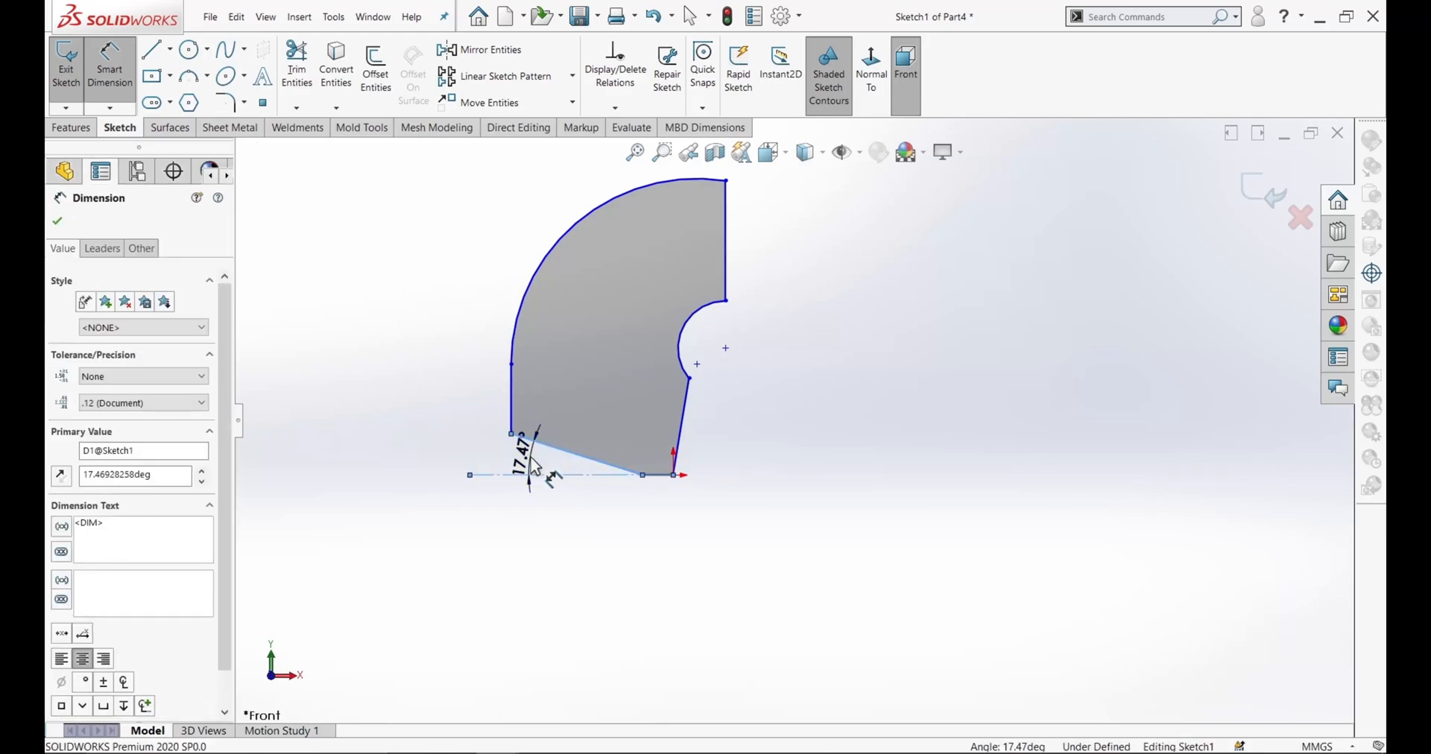
pyautogui.write('30')
pyautogui.press('Return')
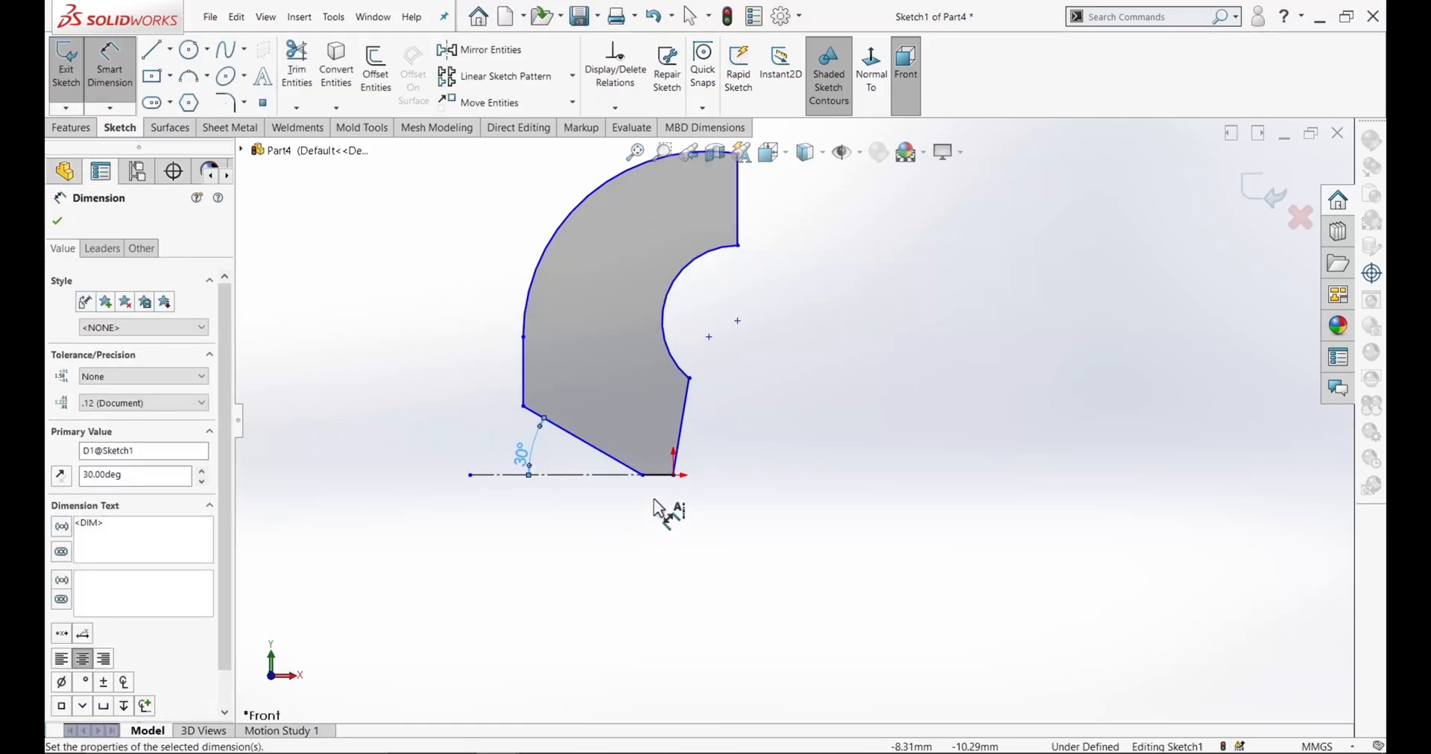
# - Add a 13 mm length dimension to the short horizontal line at the origin
pyautogui.click(661, 486)
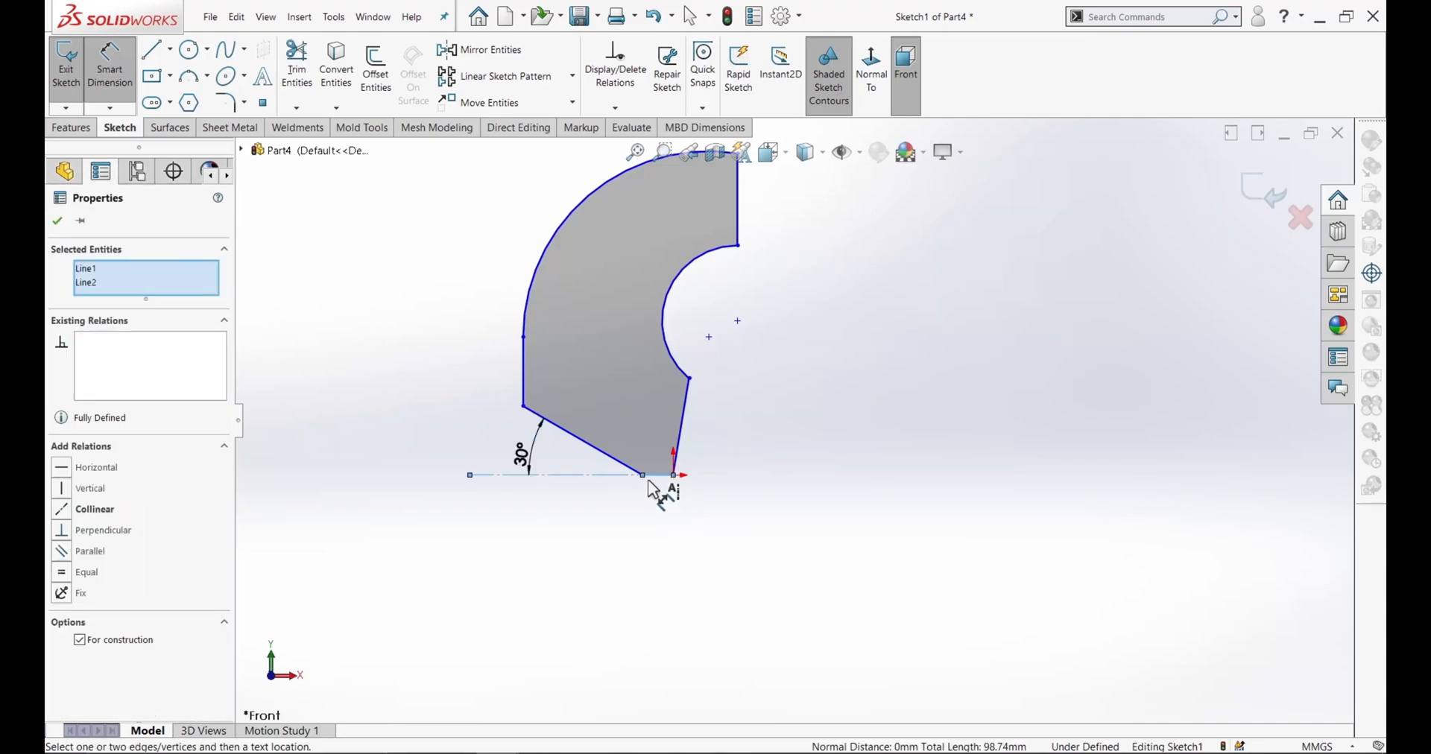
pyautogui.press('Escape')
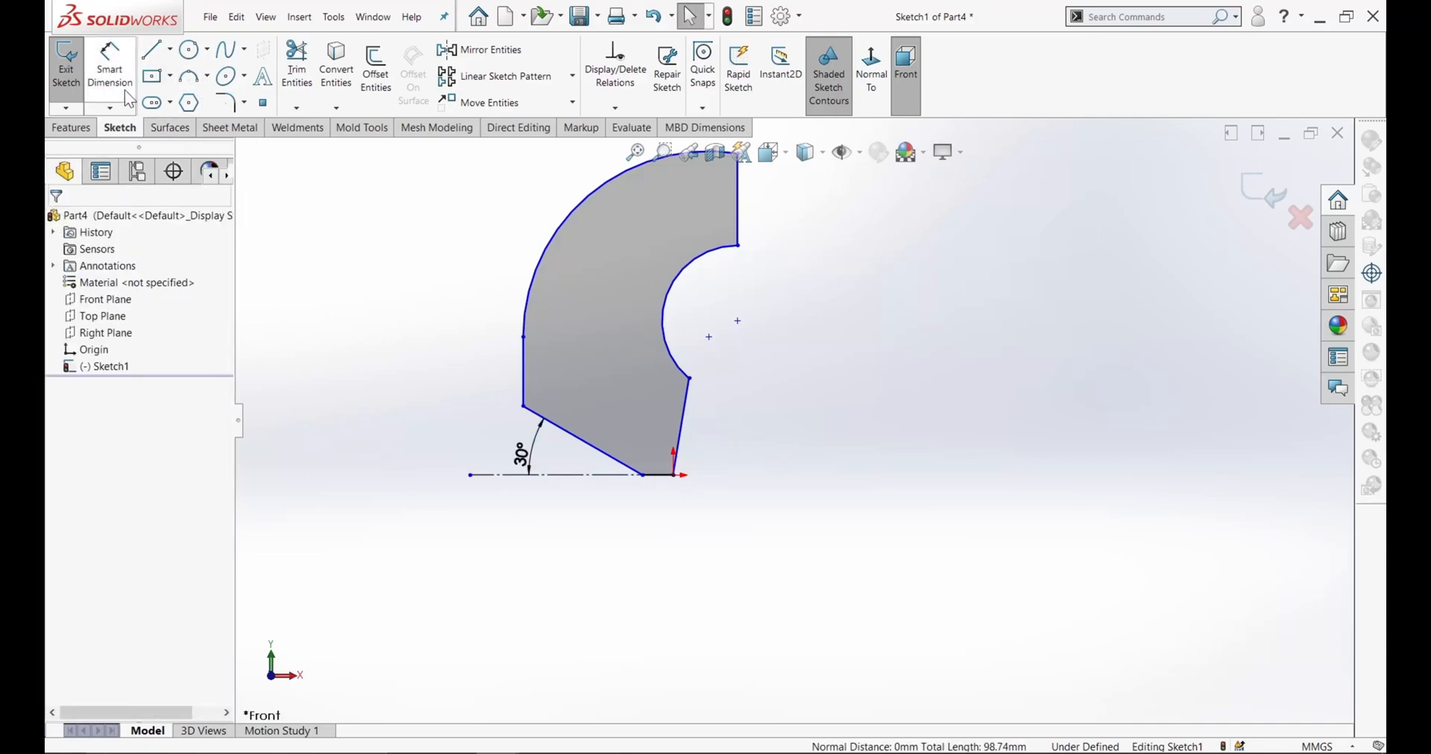
pyautogui.click(110, 73)
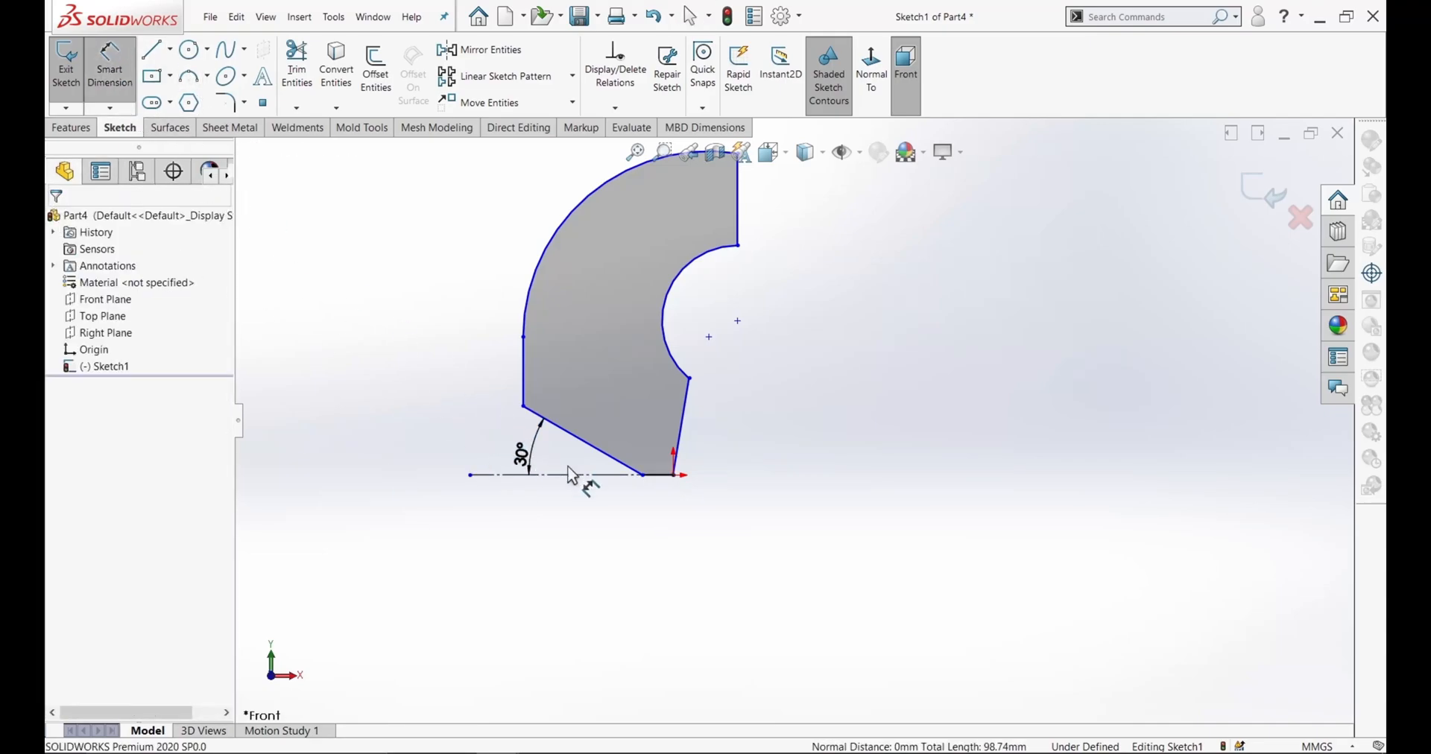
pyautogui.click(664, 475)
pyautogui.click(671, 526)
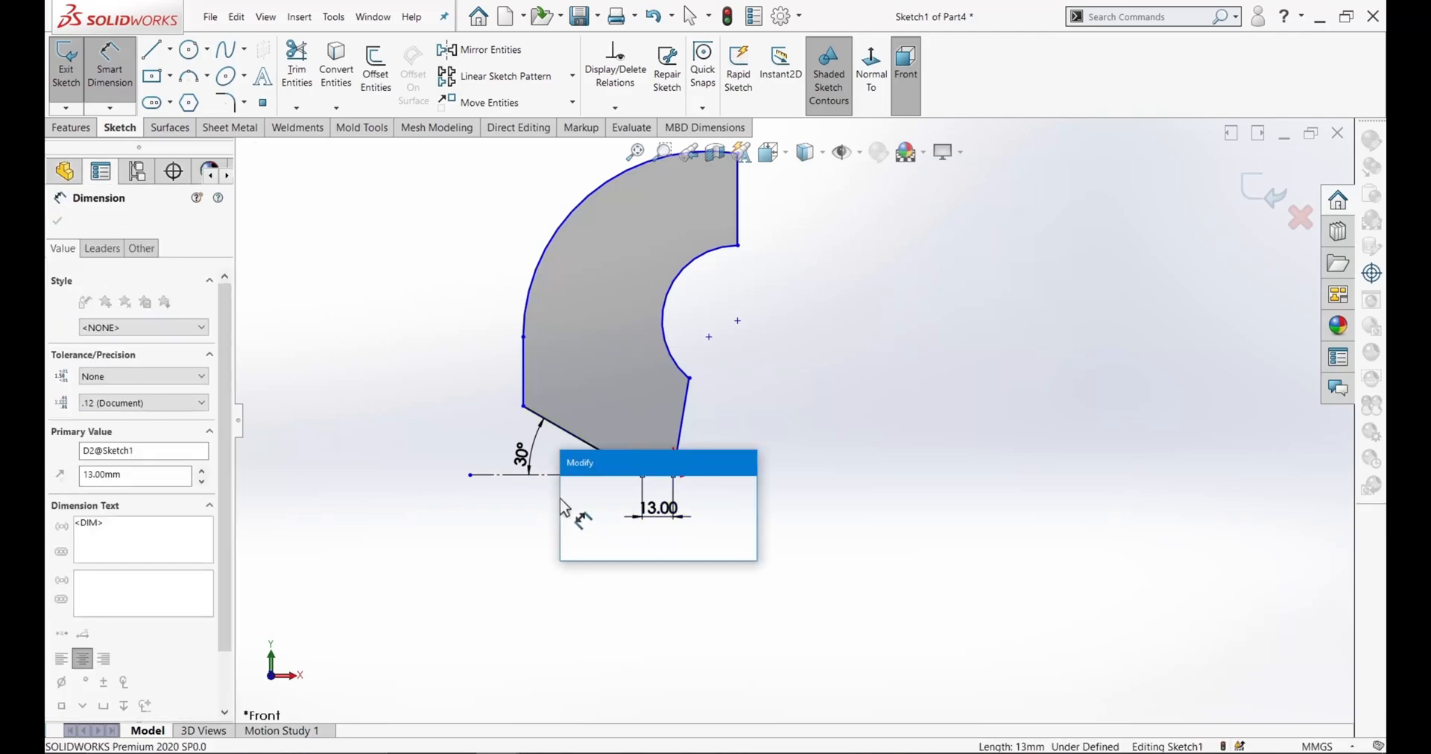
pyautogui.click(573, 492)
pyautogui.rightClick(749, 453)
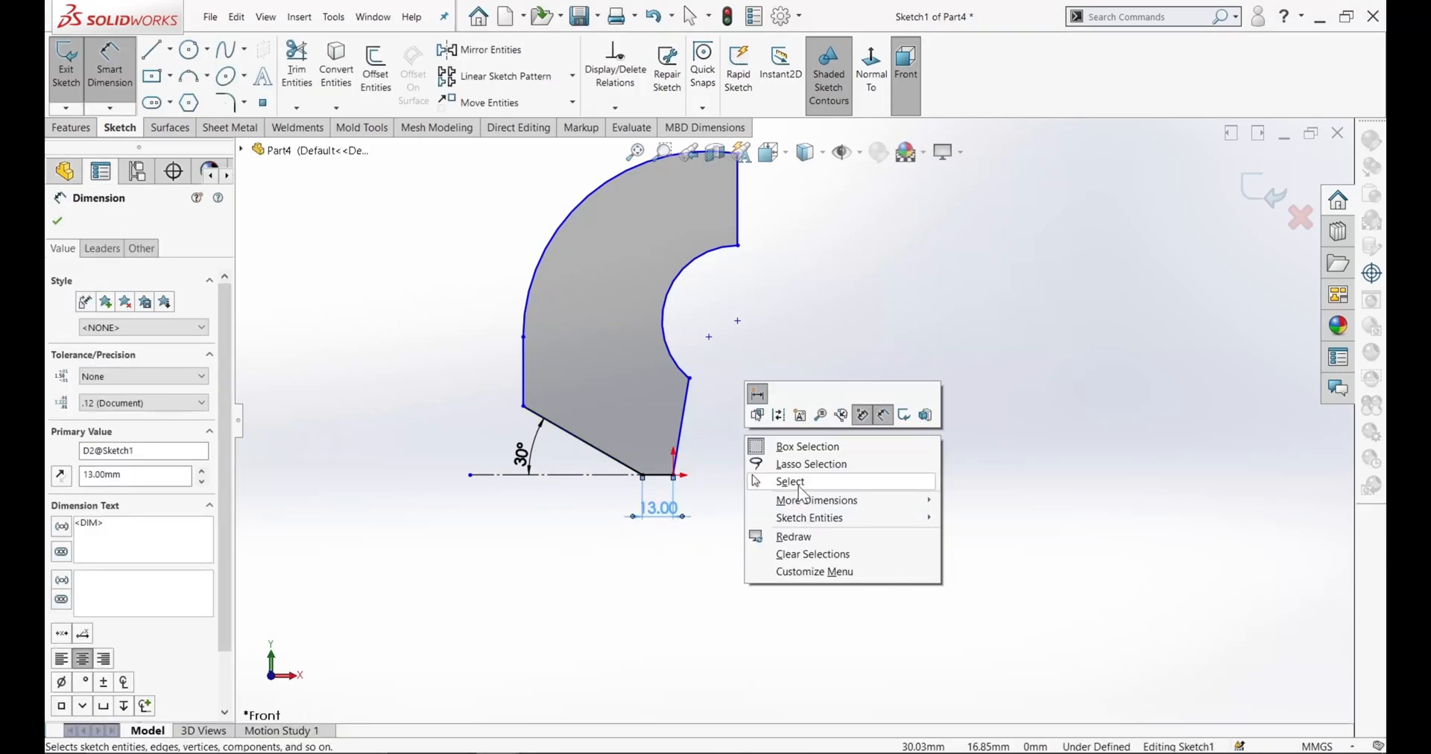
pyautogui.click(790, 482)
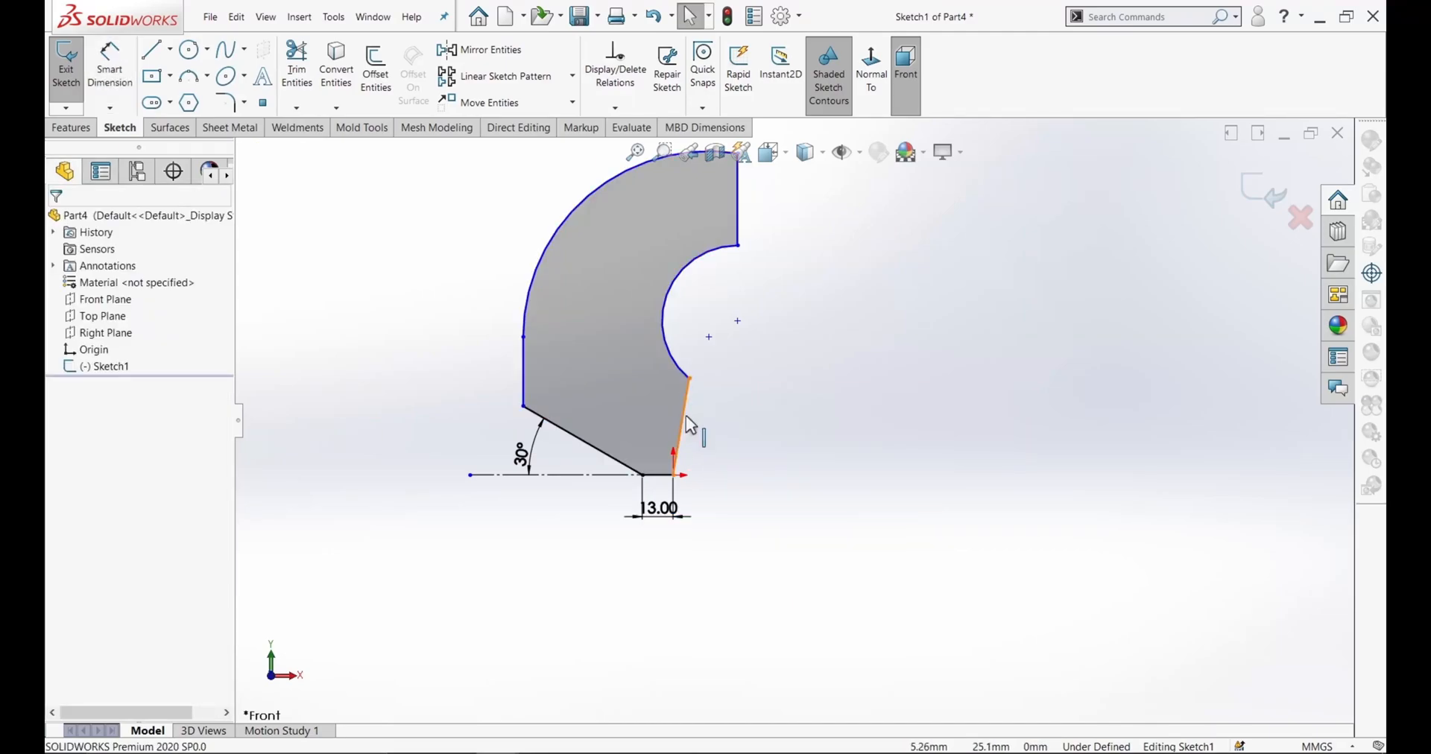
# - Apply a vertical relation to the closing line that runs from the inner arc to the origin
pyautogui.click(686, 414)
pyautogui.click(748, 353)
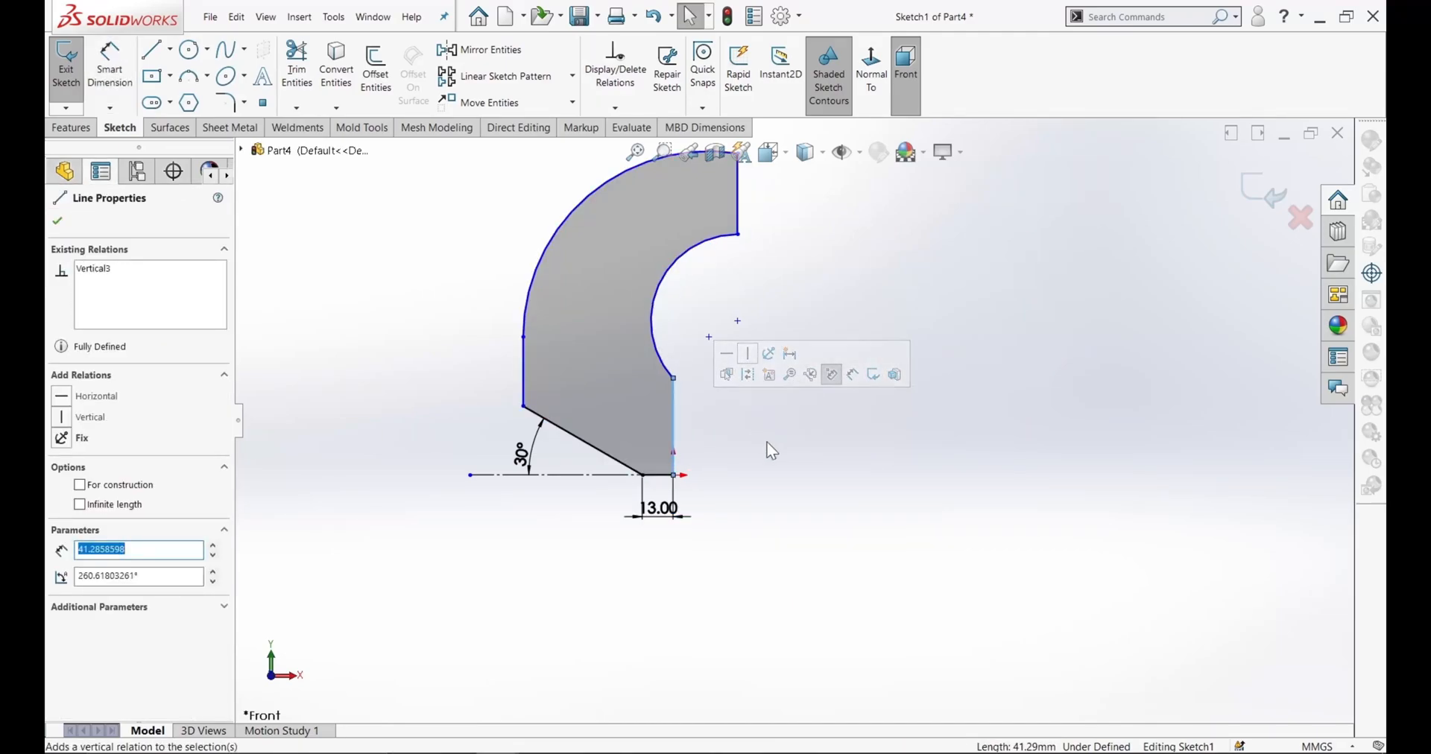
pyautogui.click(753, 395)
# - Dimension the outer arc with a radius of 82 mm
pyautogui.scroll(2, 762, 351)
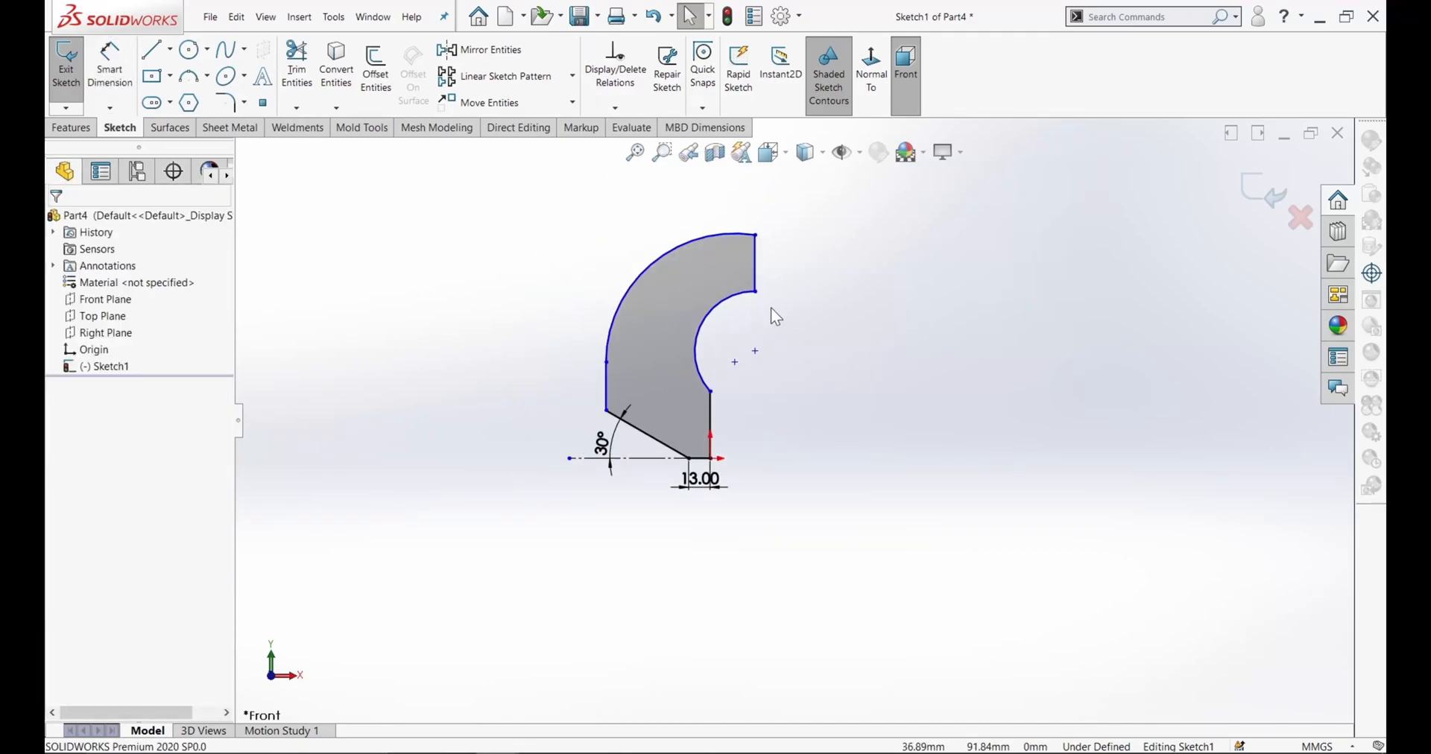
pyautogui.click(110, 67)
pyautogui.click(639, 267)
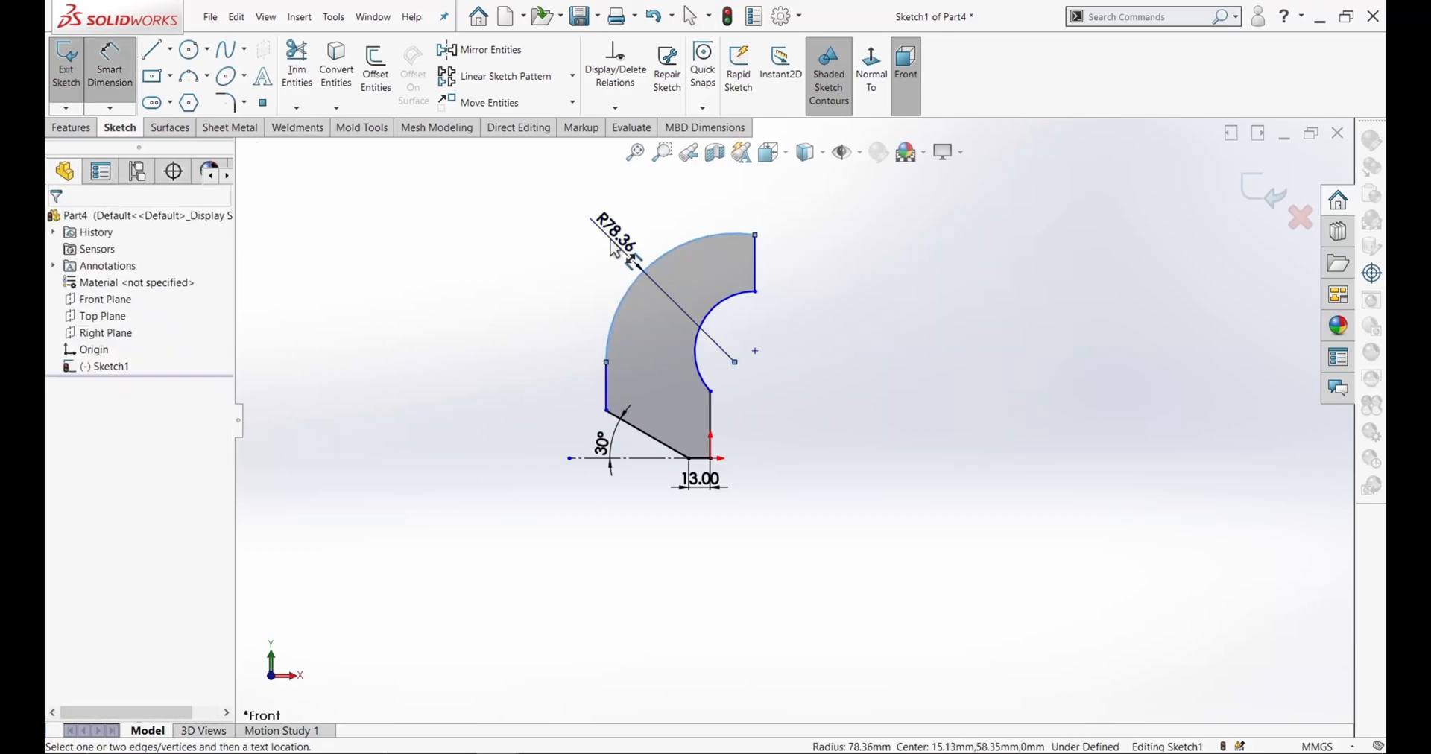
pyautogui.click(615, 248)
pyautogui.write('82')
pyautogui.press('Return')
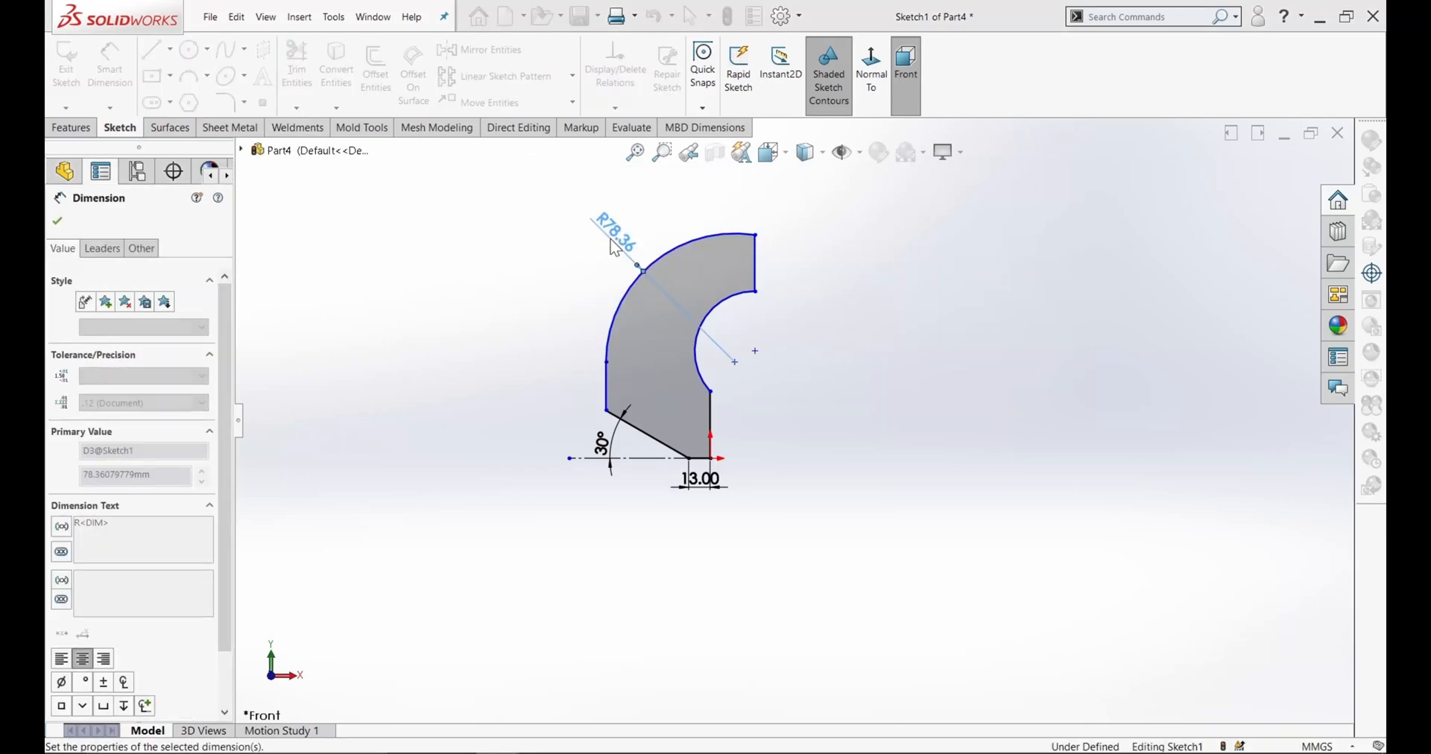
# - Dimension the inner arc with a radius of 55/2 (27.5 mm)
pyautogui.click(719, 306)
pyautogui.click(730, 313)
pyautogui.write('55/2')
pyautogui.press('Return')
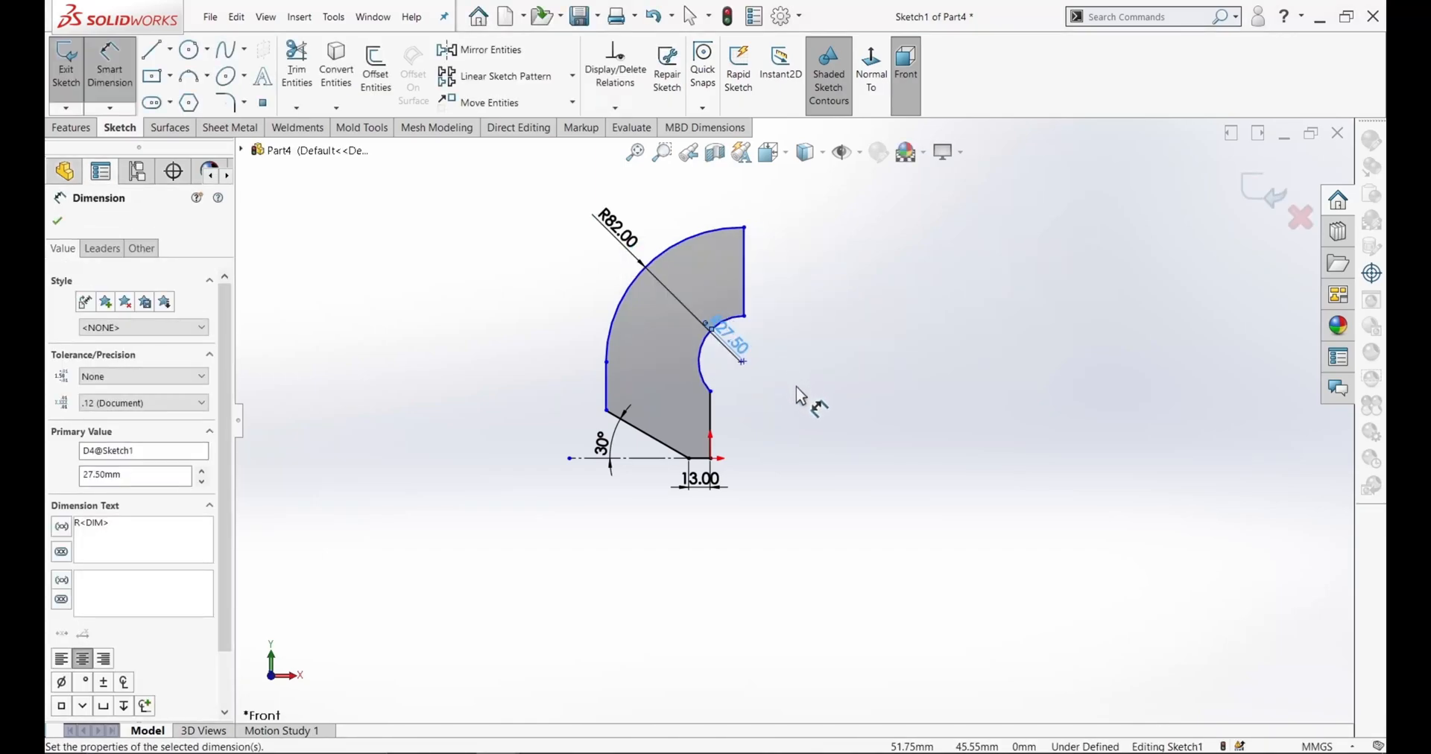
pyautogui.rightClick(785, 393)
pyautogui.click(841, 434)
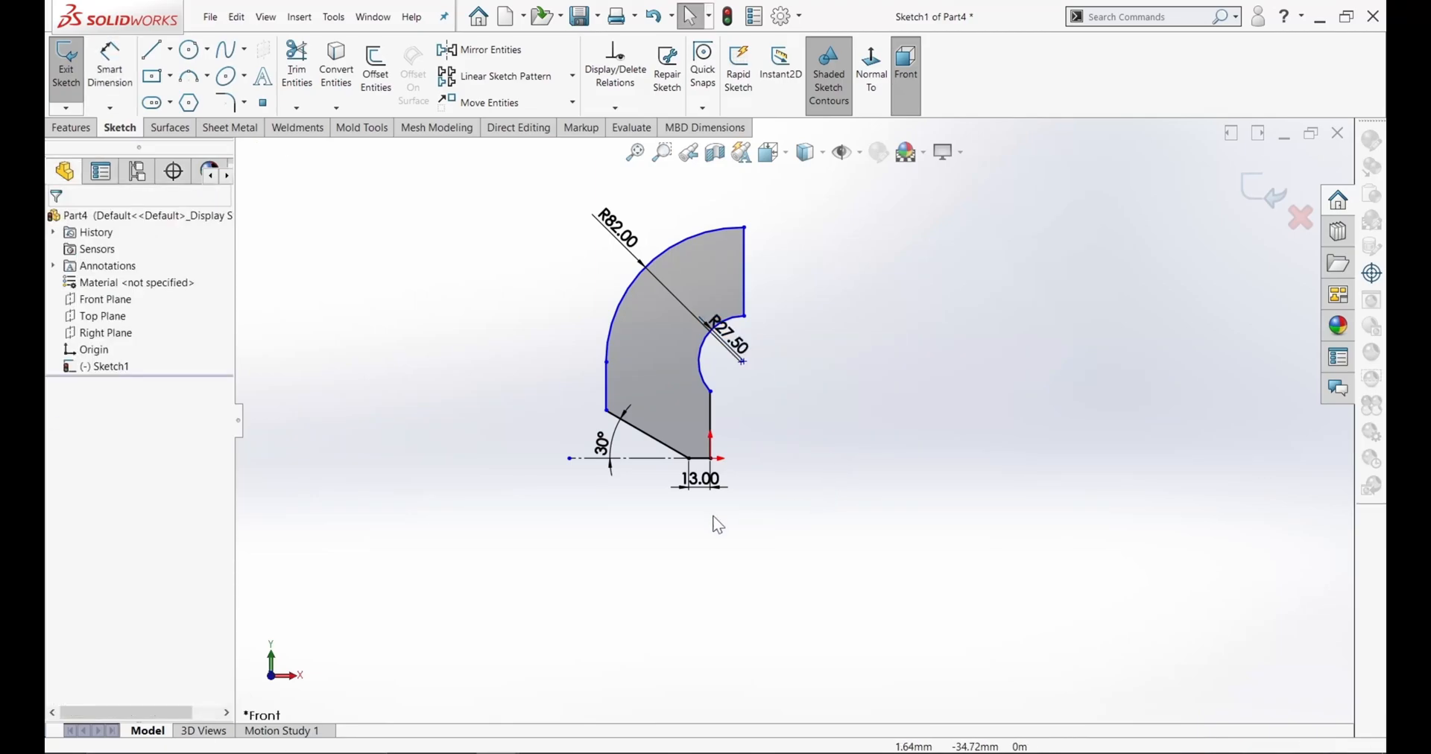
pyautogui.click(108, 78)
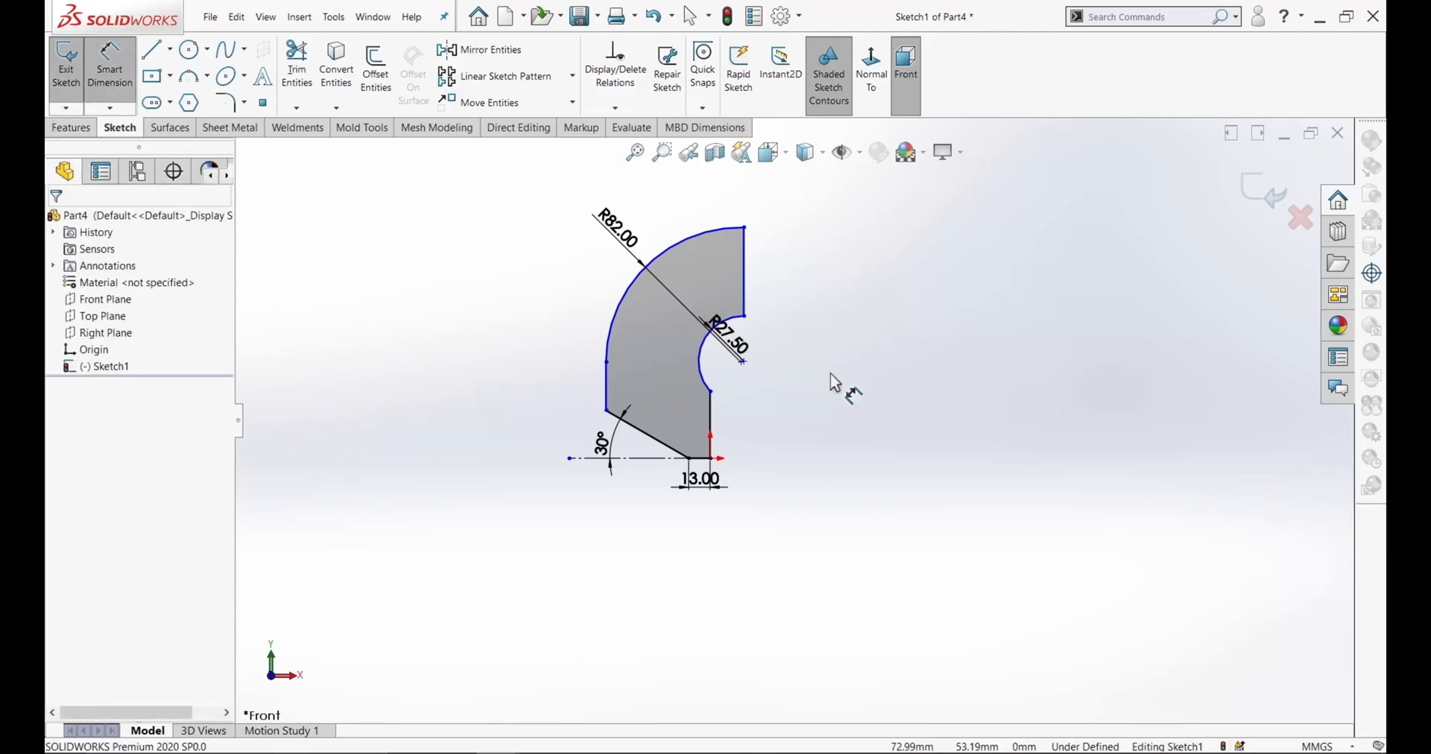
pyautogui.scroll(-5, 831, 371)
pyautogui.scroll(3, 767, 387)
pyautogui.rightClick(671, 367)
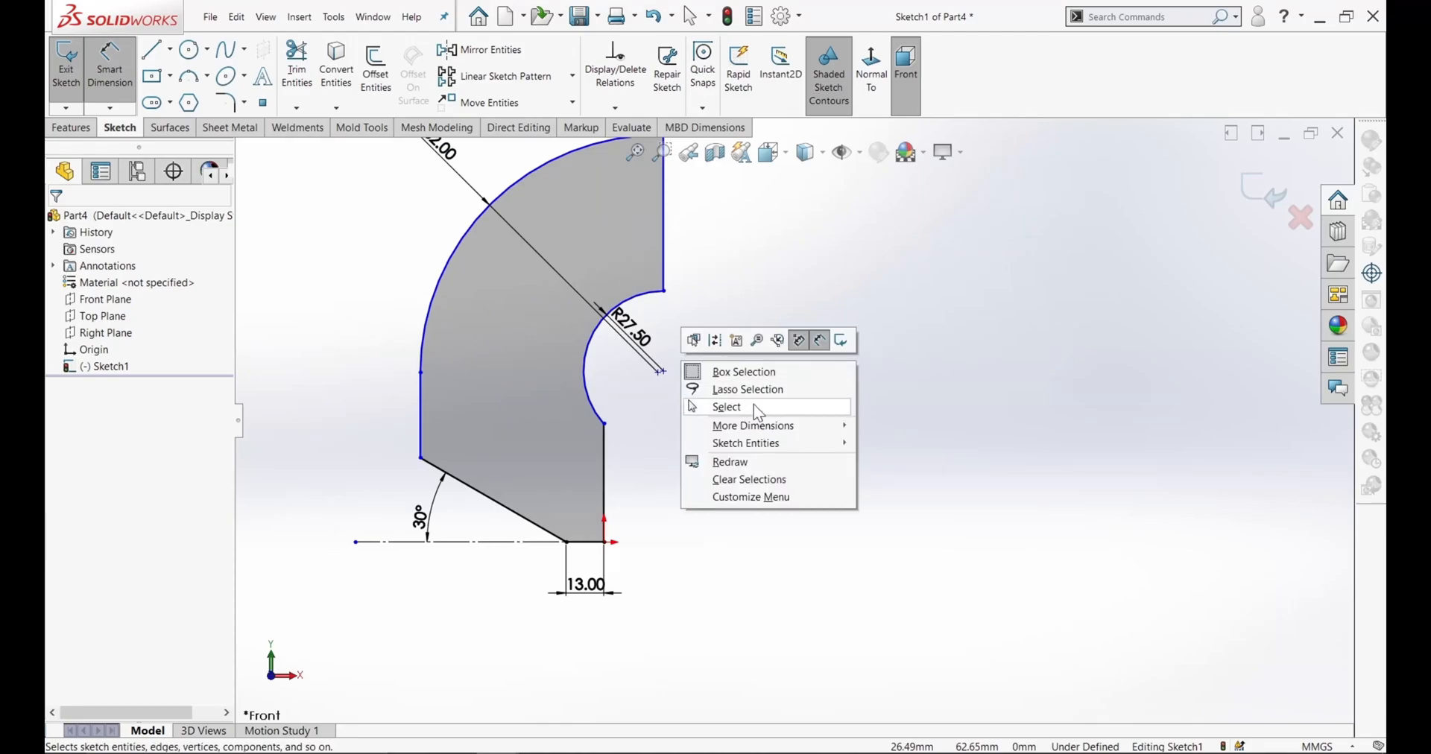
pyautogui.click(762, 409)
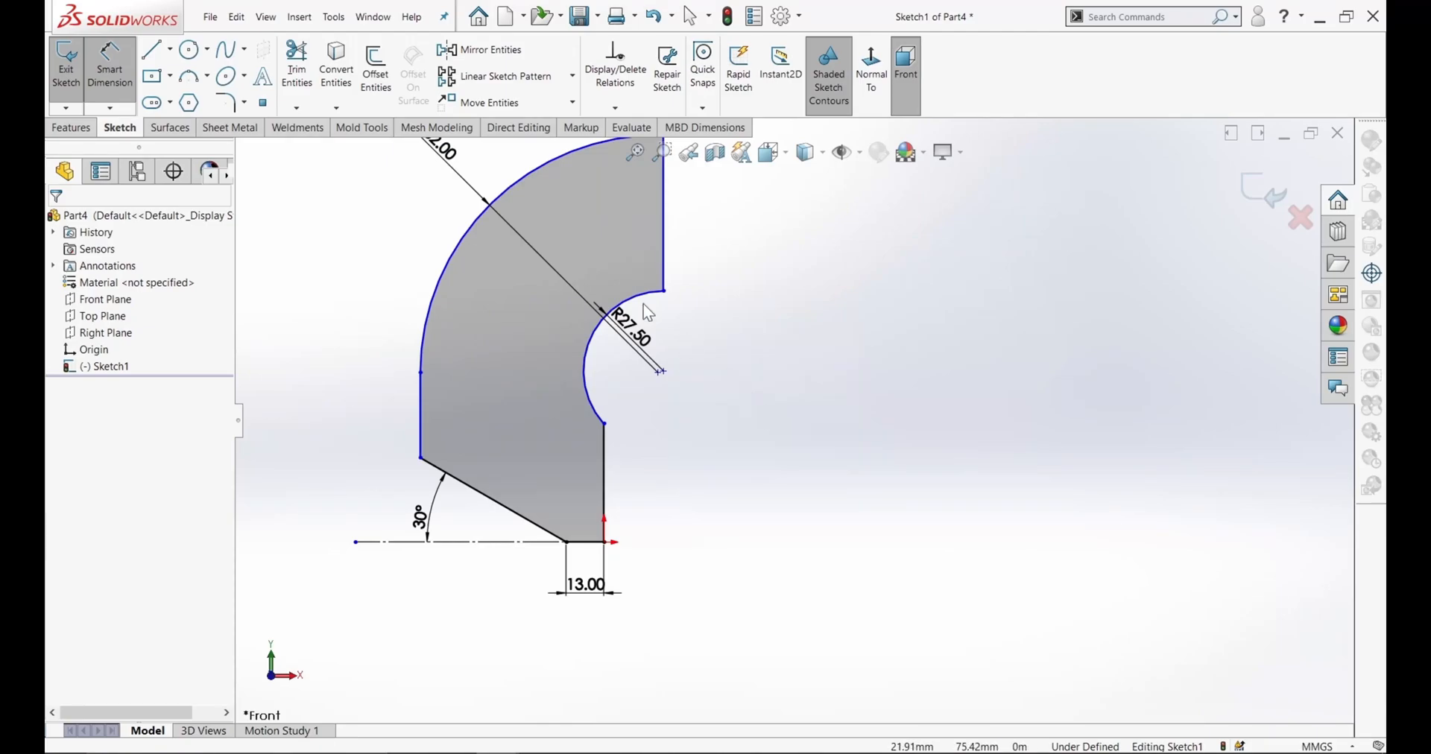
pyautogui.click(537, 177)
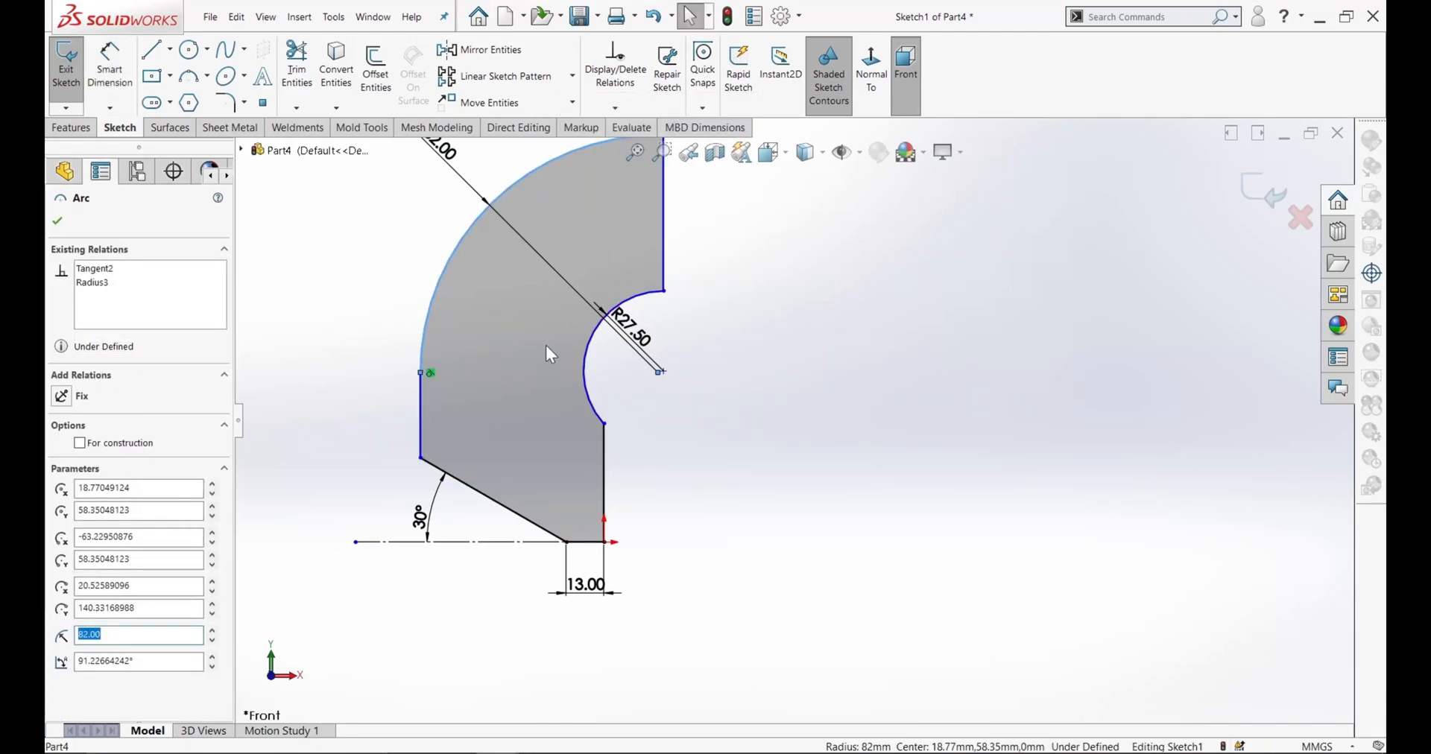
# - Dimension the vertical distance from the short base line to the outer arc's centre as 84 mm
pyautogui.click(118, 101)
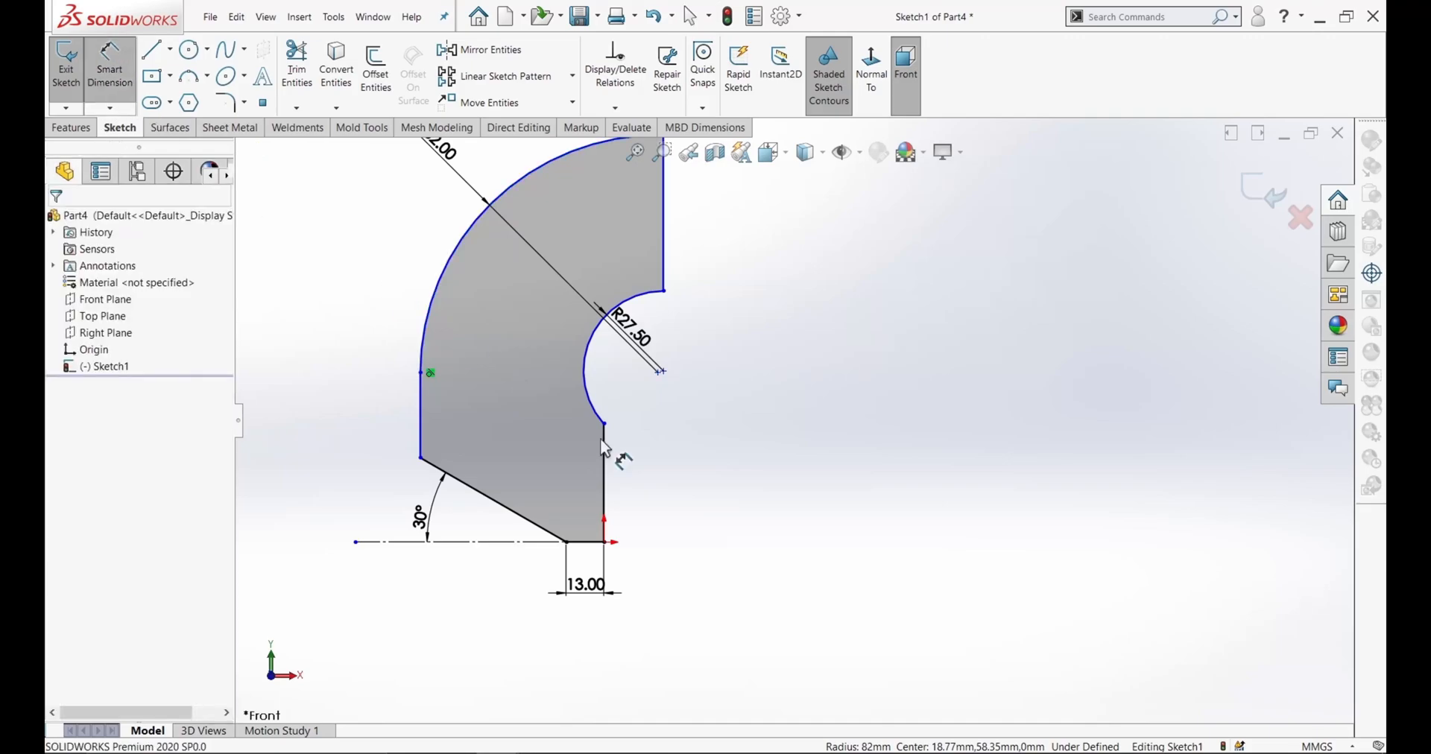
pyautogui.click(589, 546)
pyautogui.click(660, 371)
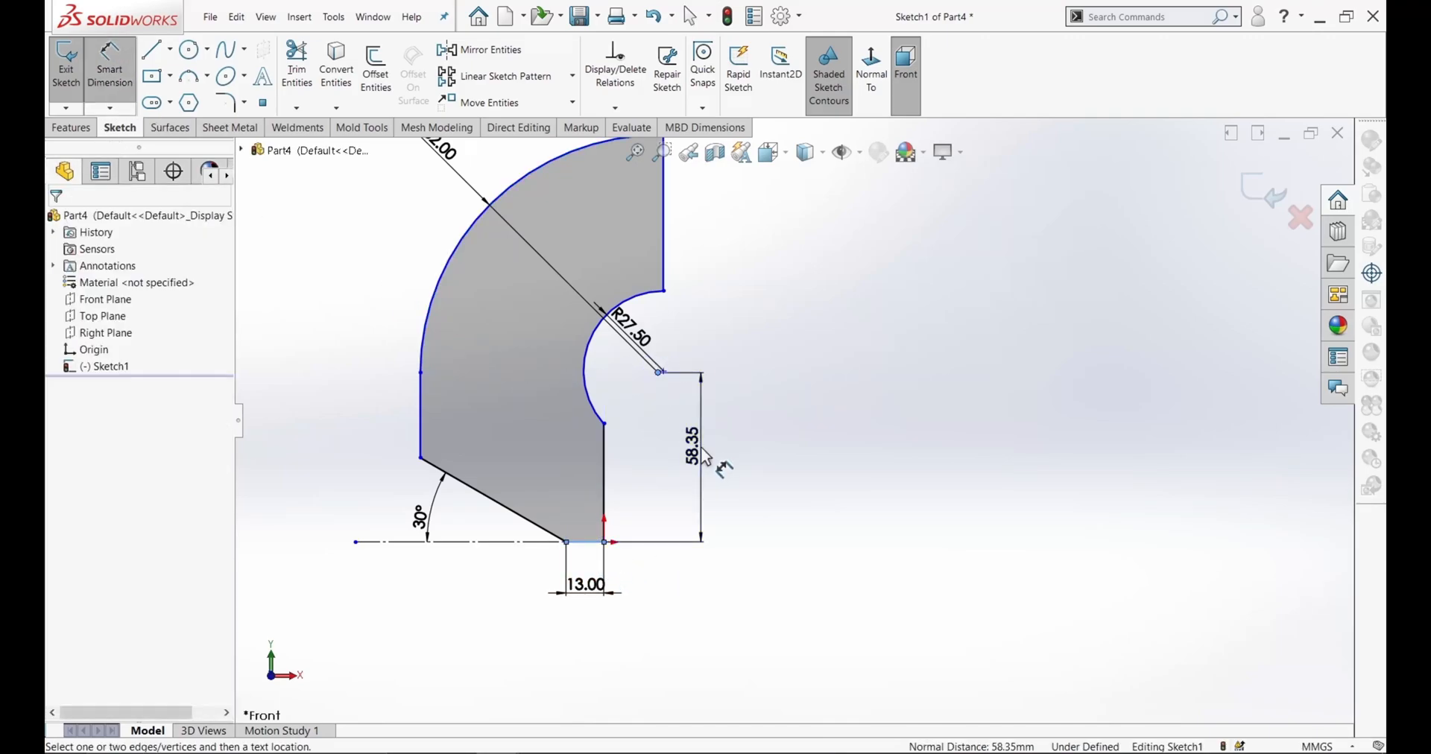
pyautogui.click(706, 457)
pyautogui.press('Return')
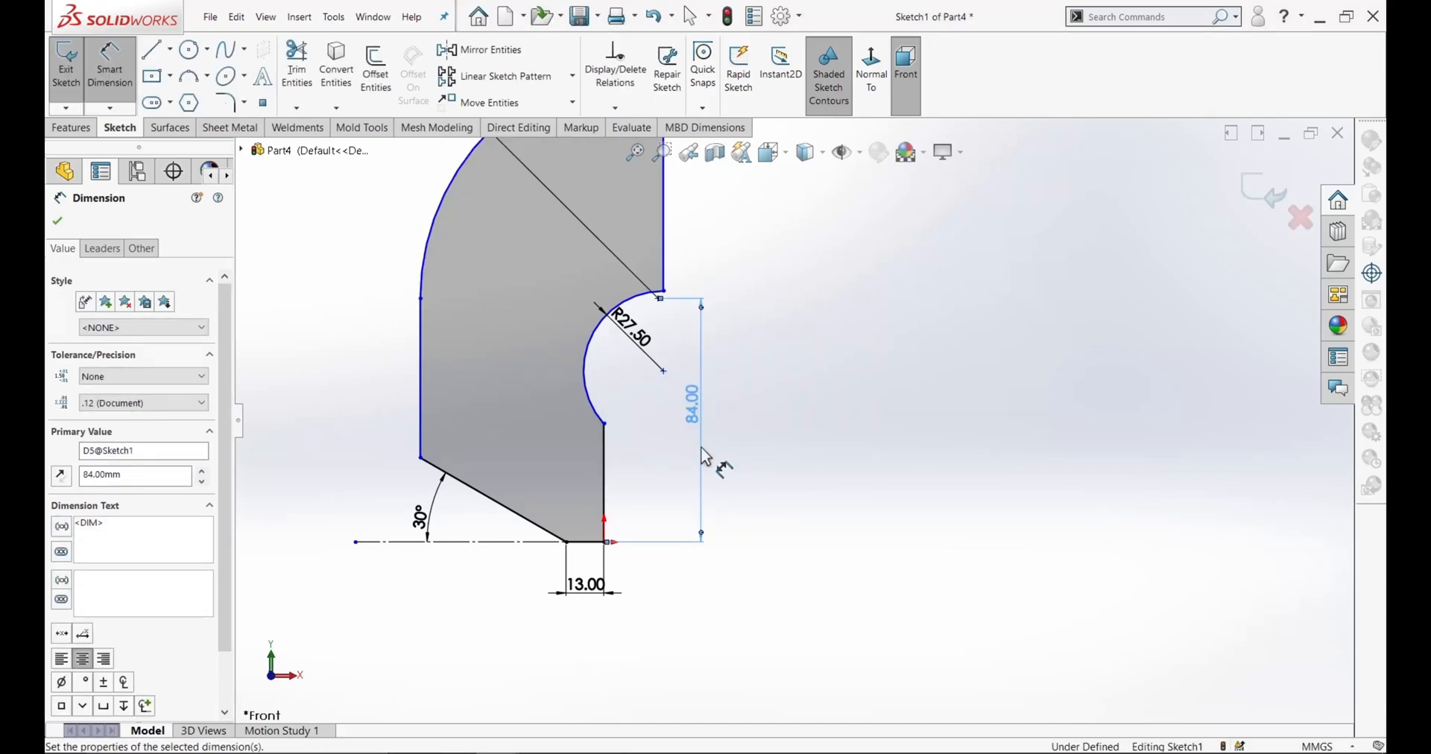
# - Set the vertical distance between the base line and the outer arc's centre to 81.4 mm
pyautogui.doubleClick(692, 414)
pyautogui.write('81.4')
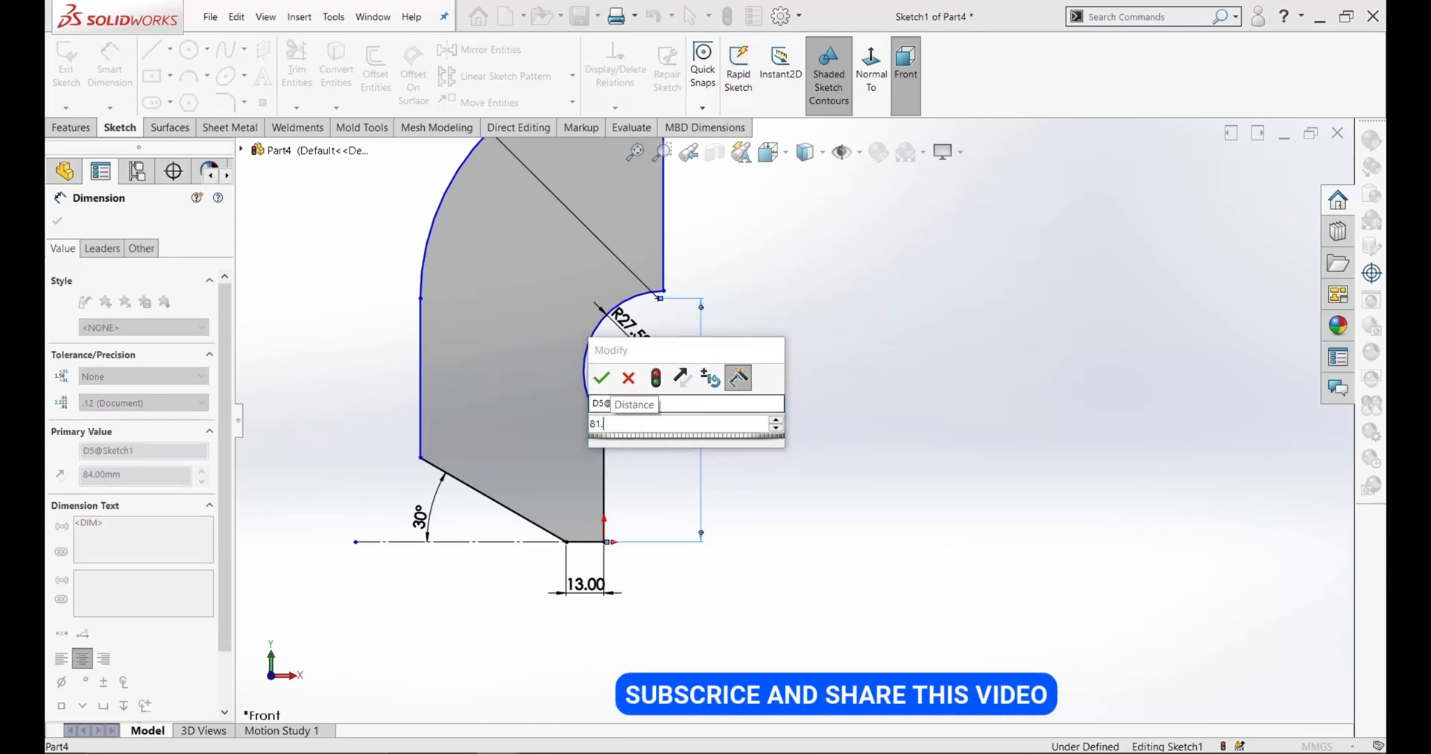
pyautogui.press('Return')
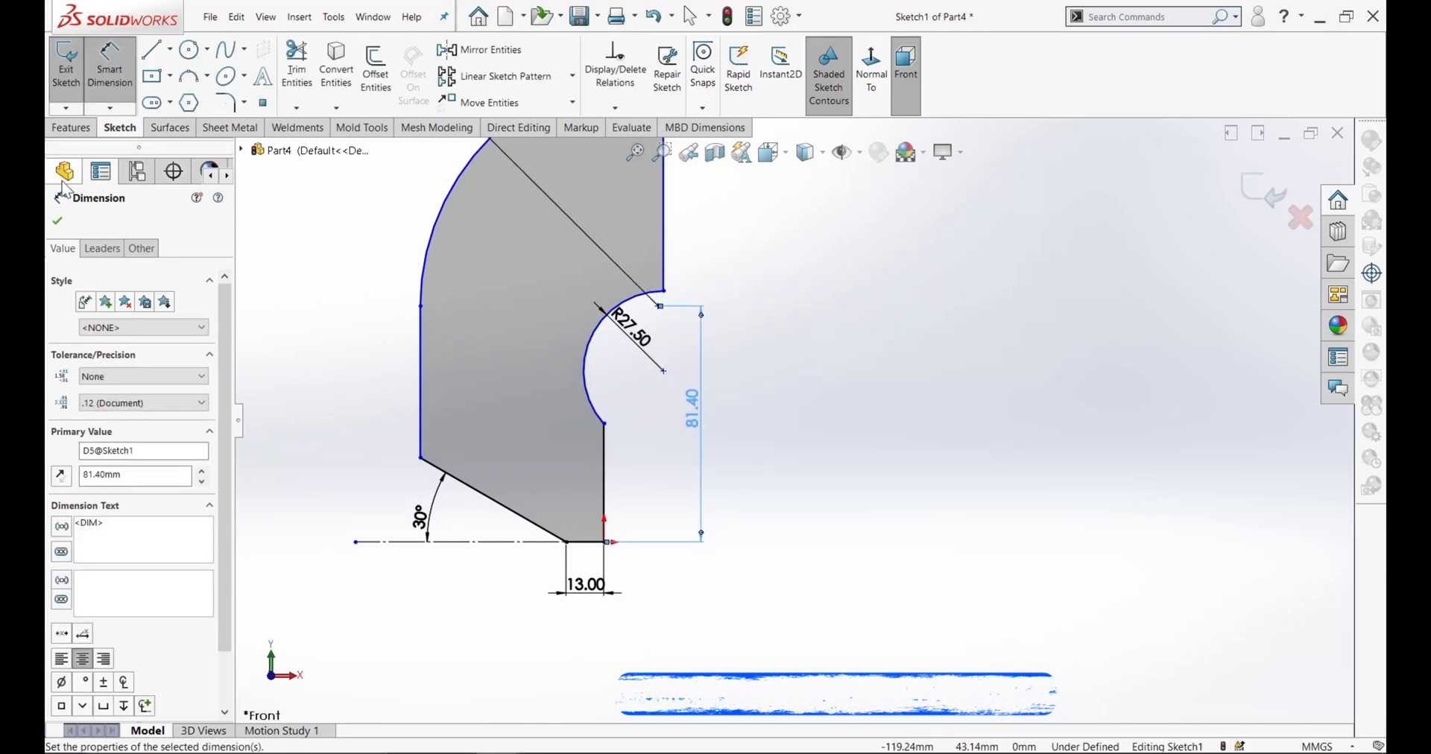
pyautogui.press('Escape')
# - Dimension the horizontal distance from the vertical line at the origin to the outer arc's centre as 10 mm
pyautogui.scroll(1, 790, 365)
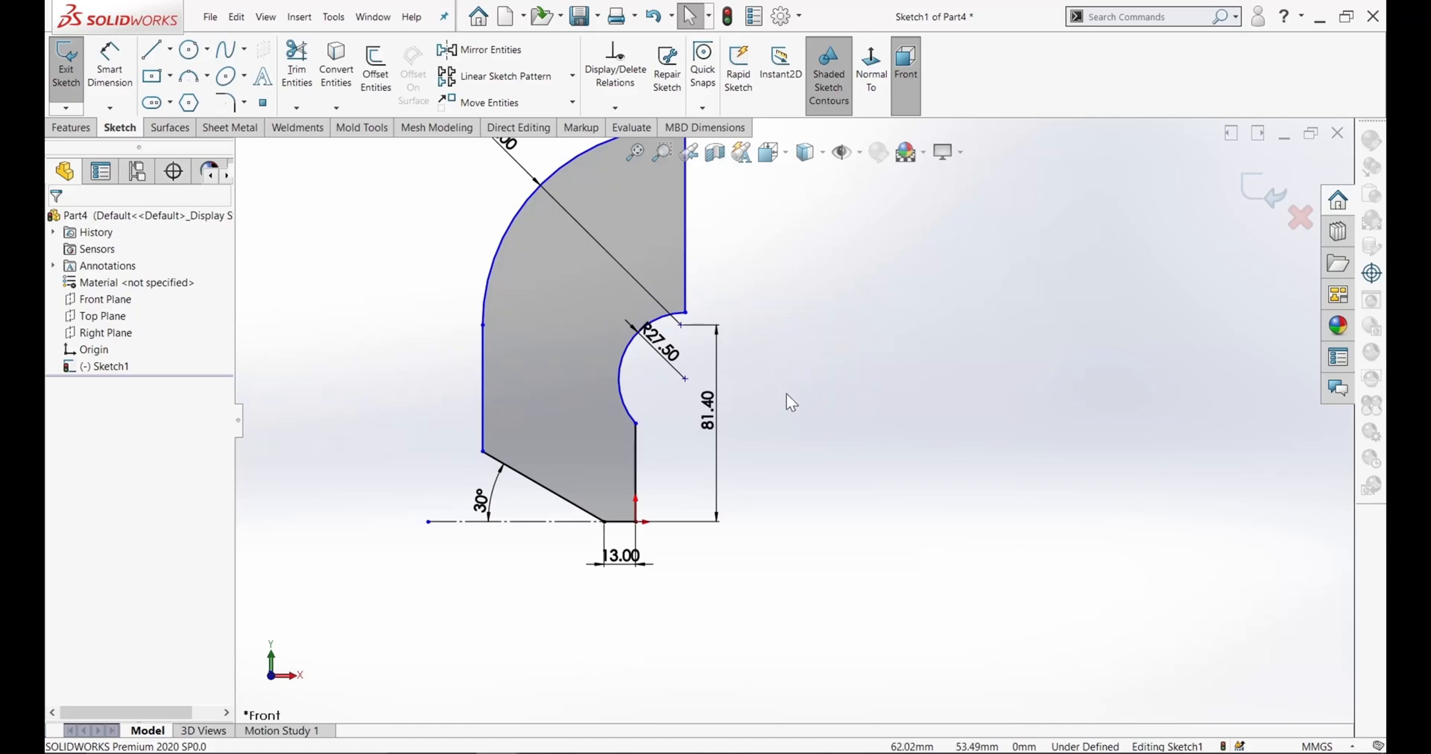
pyautogui.click(133, 66)
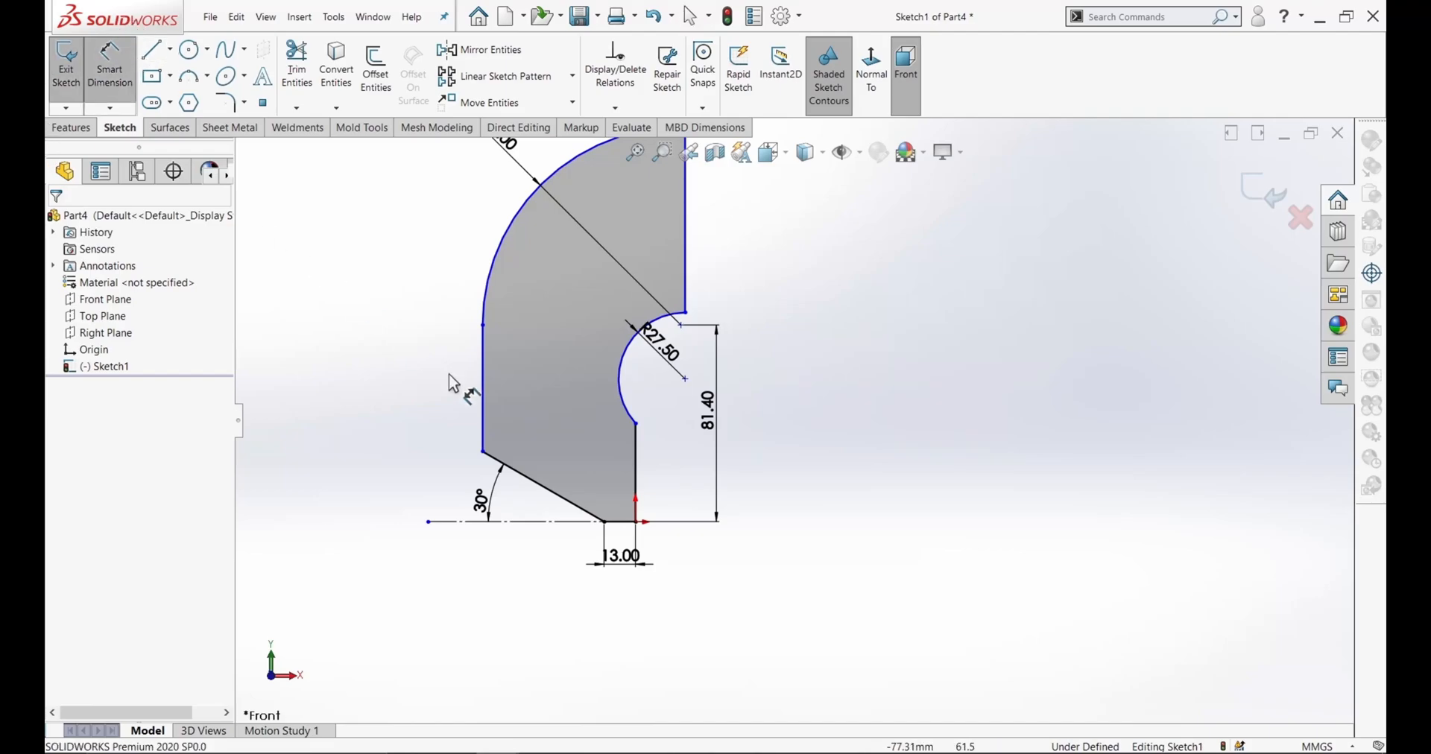
pyautogui.click(638, 470)
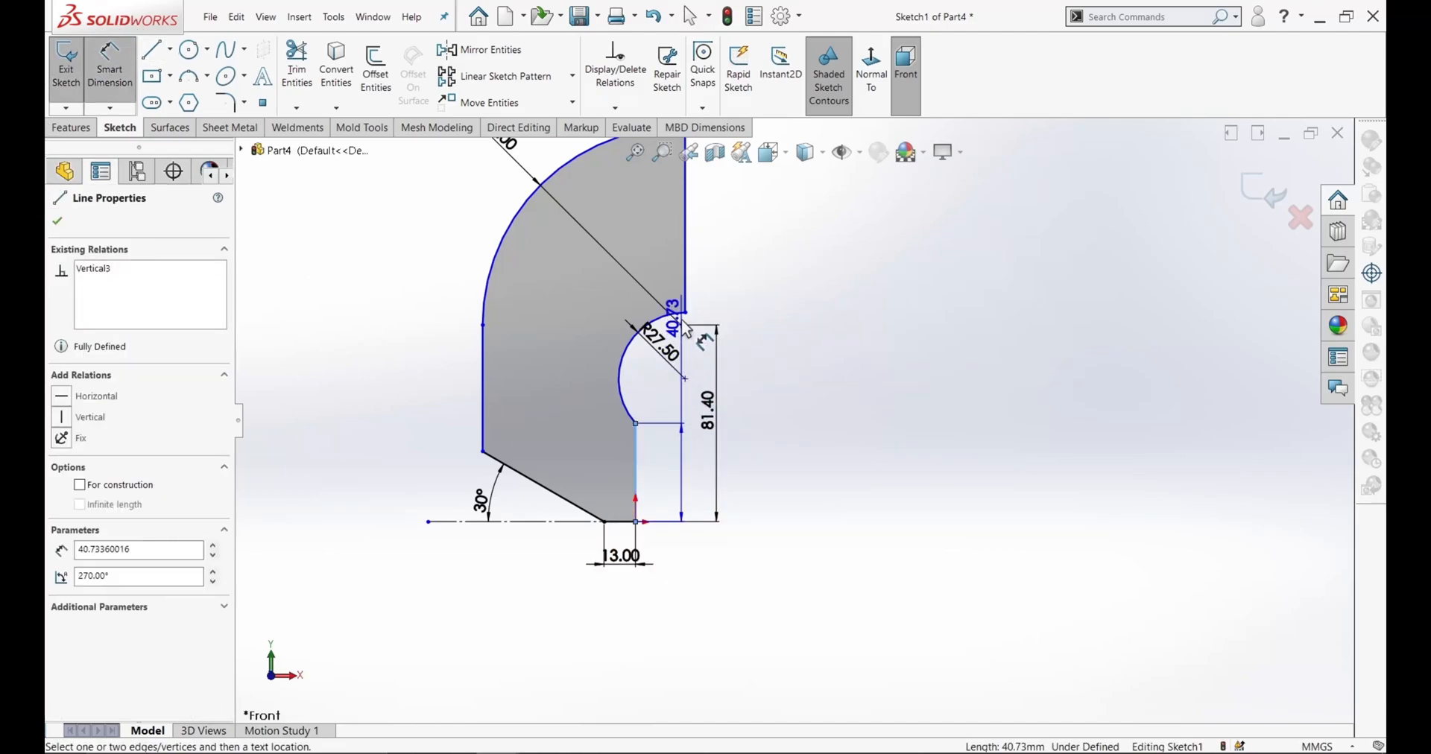
pyautogui.click(681, 325)
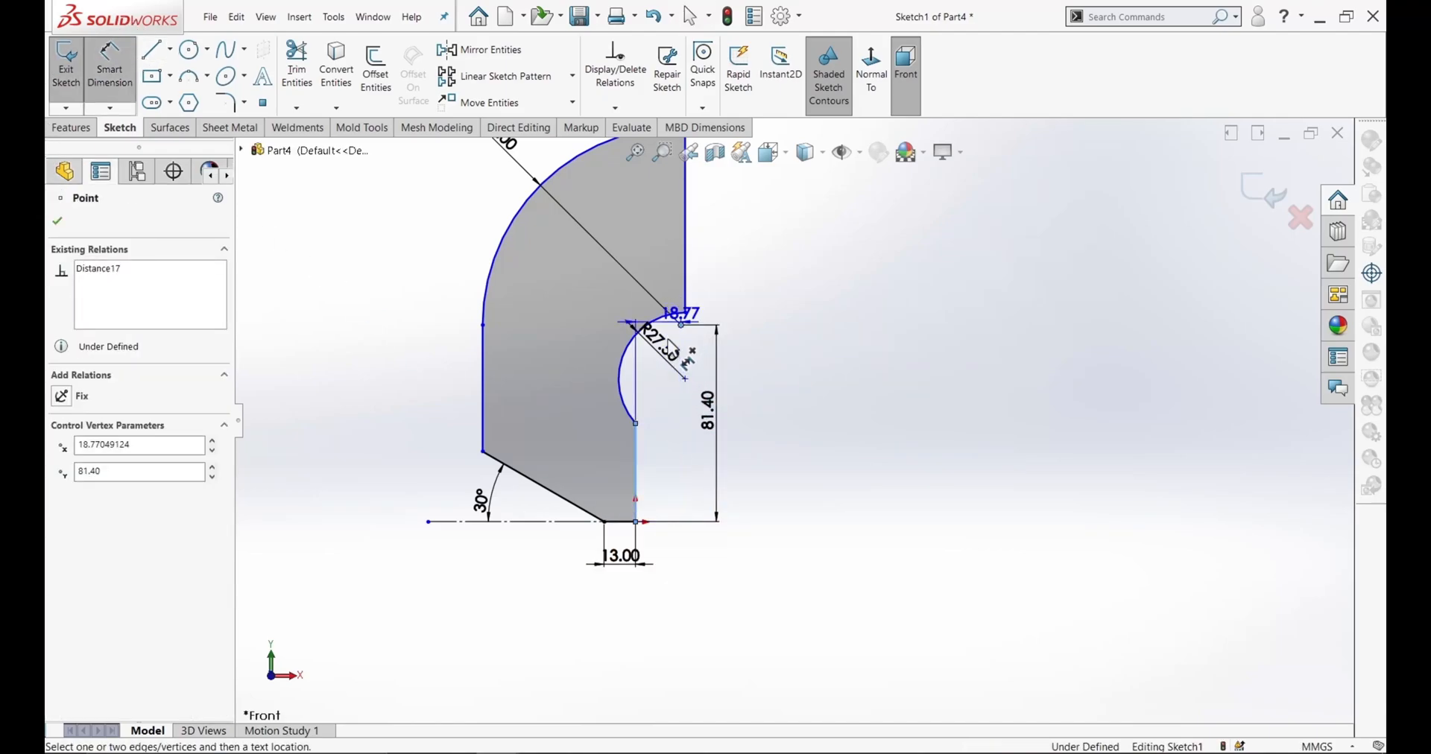
pyautogui.click(673, 580)
pyautogui.press('Return')
pyautogui.rightClick(850, 384)
pyautogui.click(884, 414)
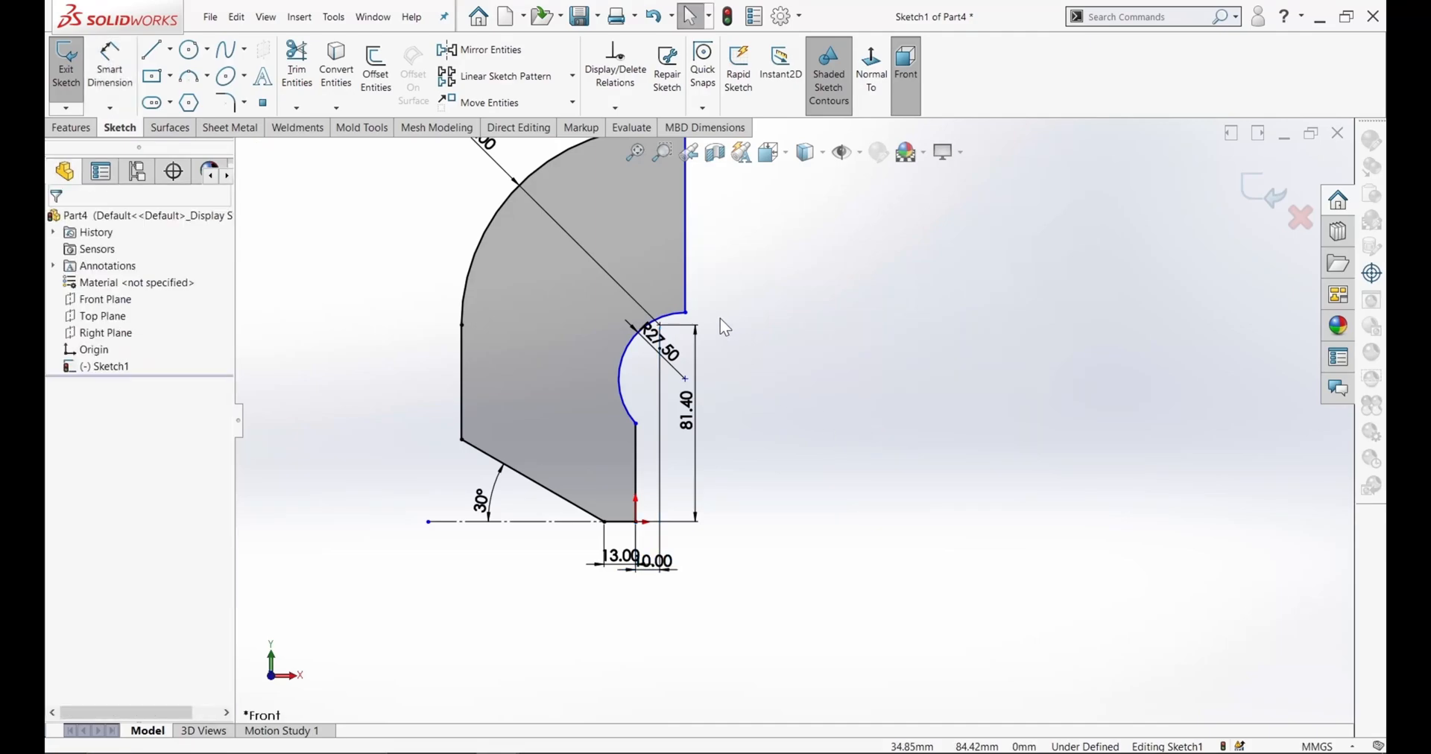
# - Apply a concentric relation between the inner arc and the outer arc
pyautogui.scroll(-2, 720, 319)
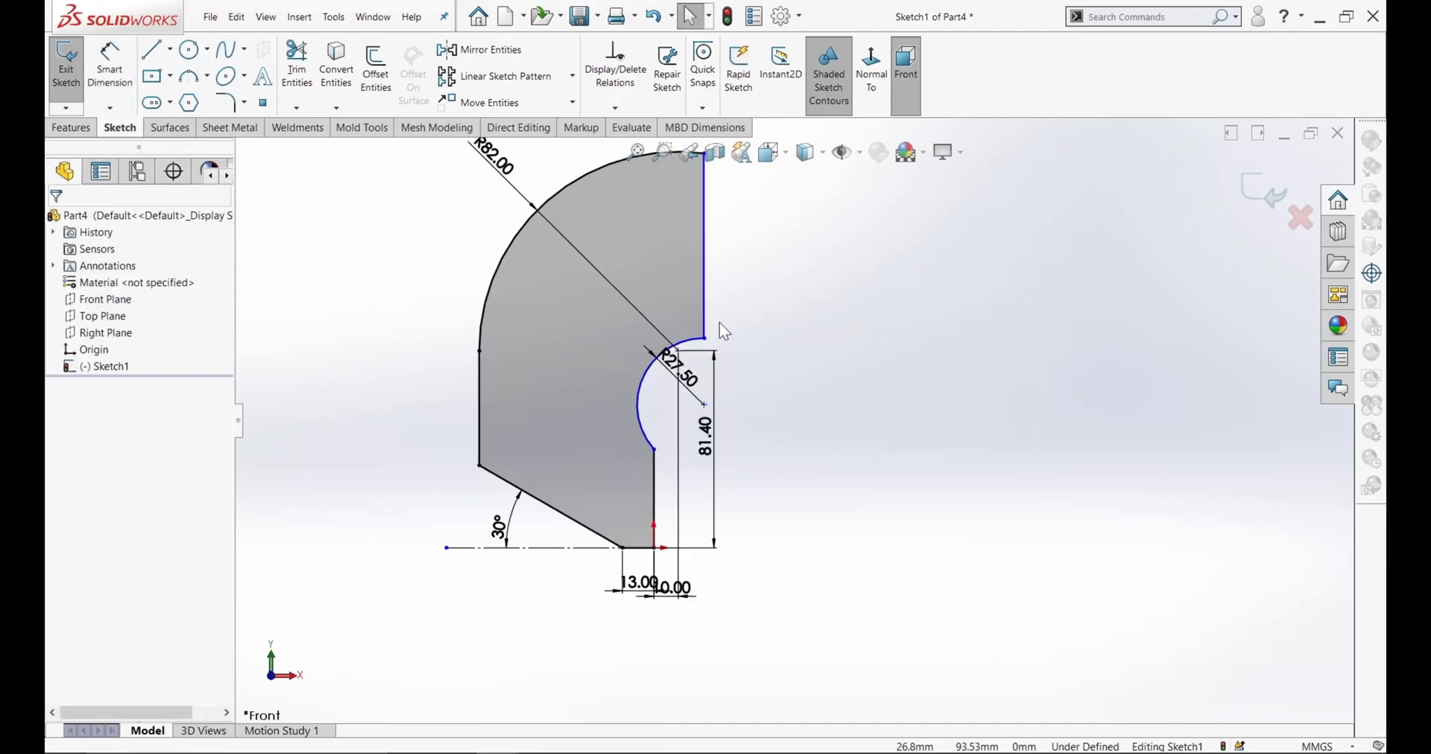
pyautogui.click(627, 412)
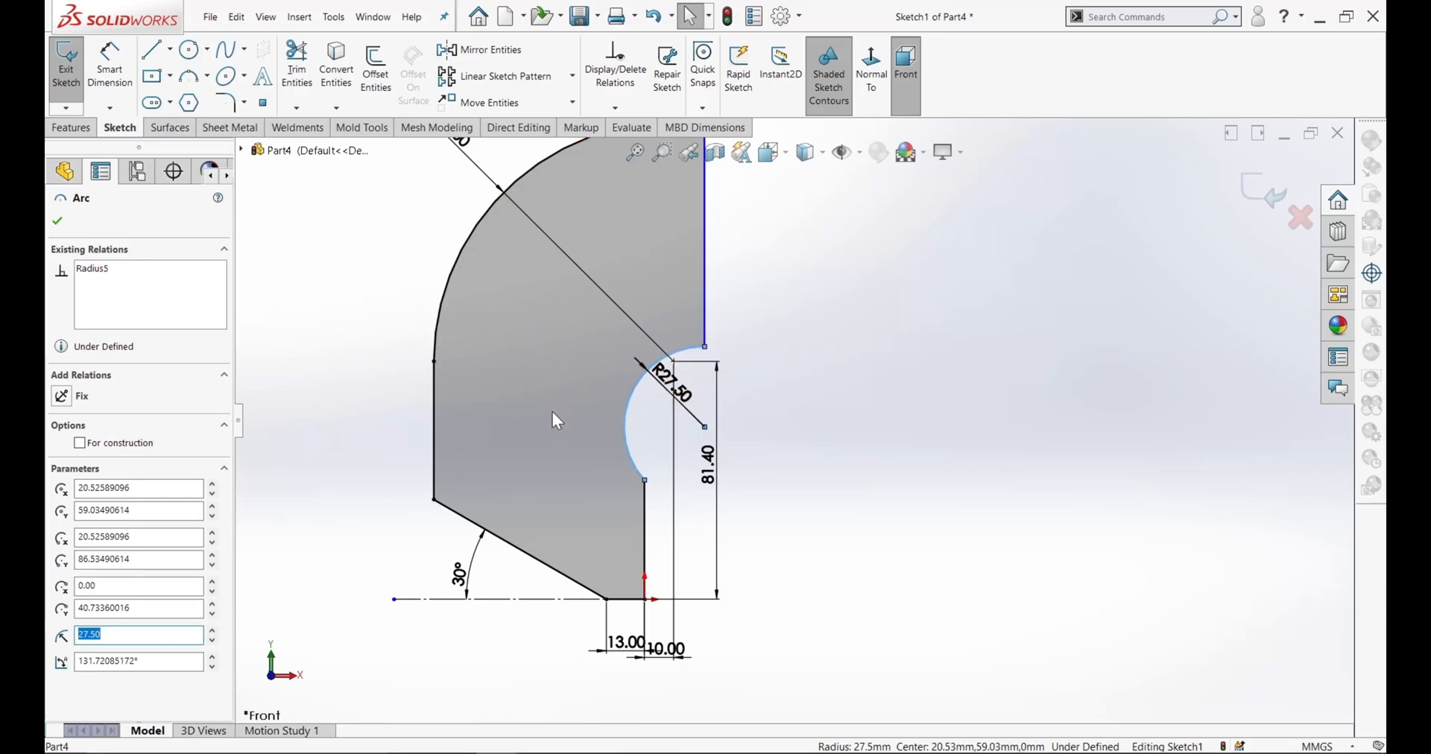
pyautogui.keyDown('ctrl'); pyautogui.click(451, 275); pyautogui.keyUp('ctrl')
pyautogui.click(70, 509)
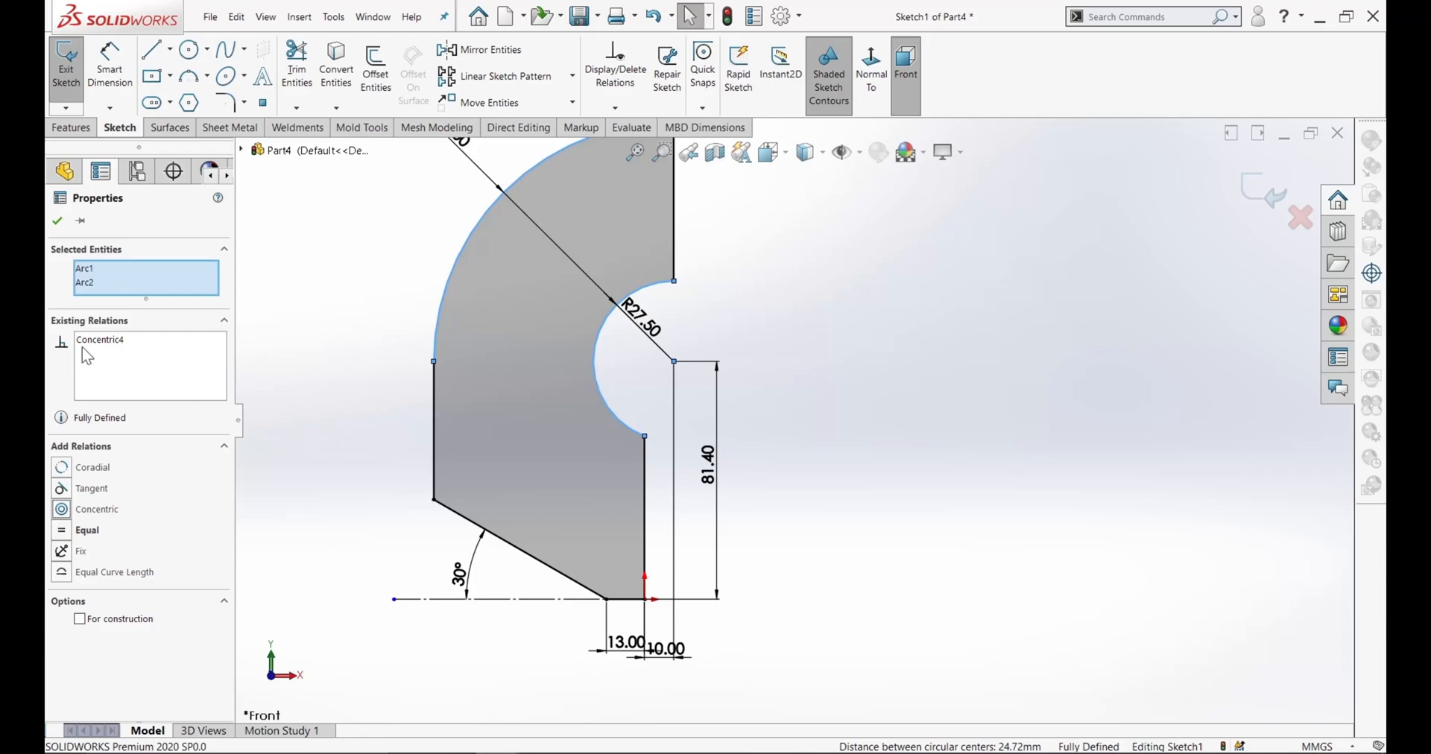
pyautogui.click(57, 221)
# - Move the overlapping 10 mm and 13 mm dimensions apart below the profile so both are readable
pyautogui.scroll(2, 736, 355)
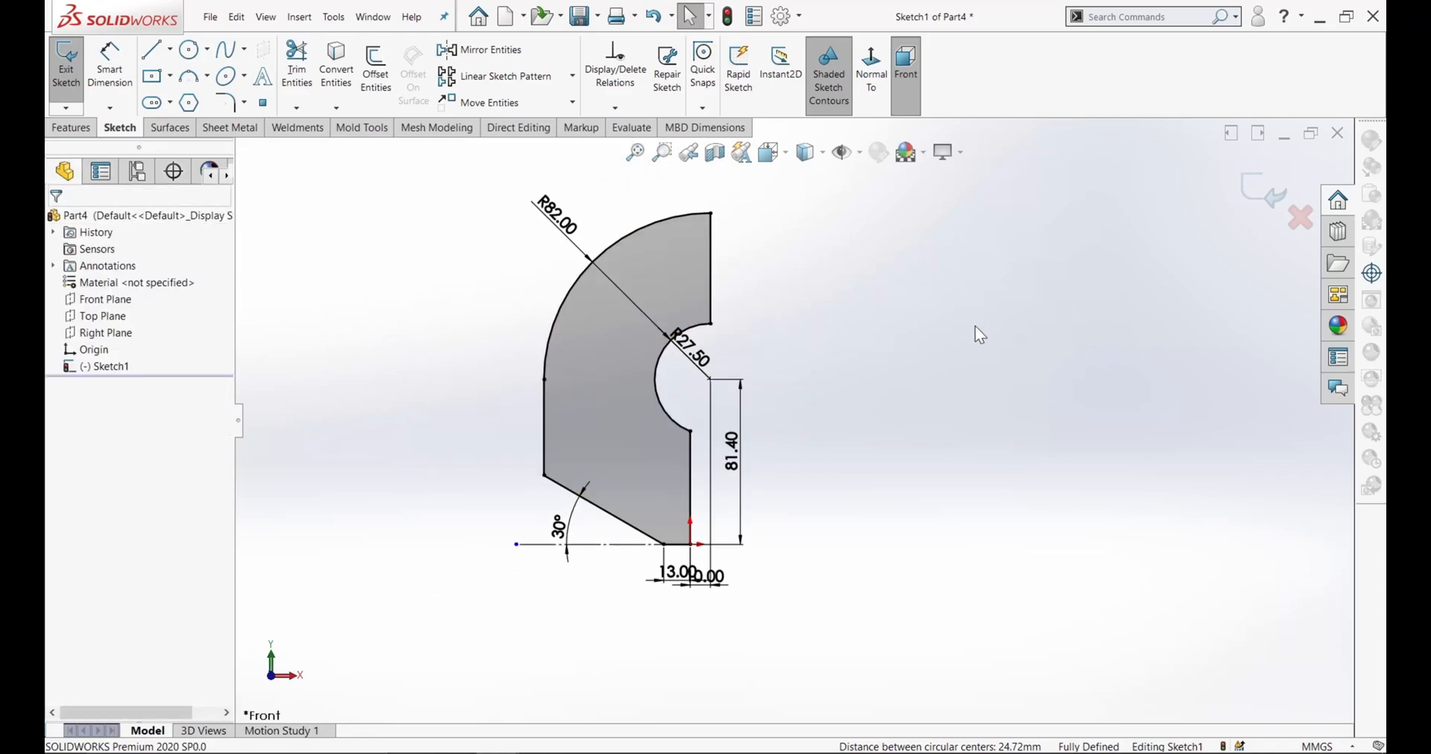
pyautogui.scroll(-1, 749, 394)
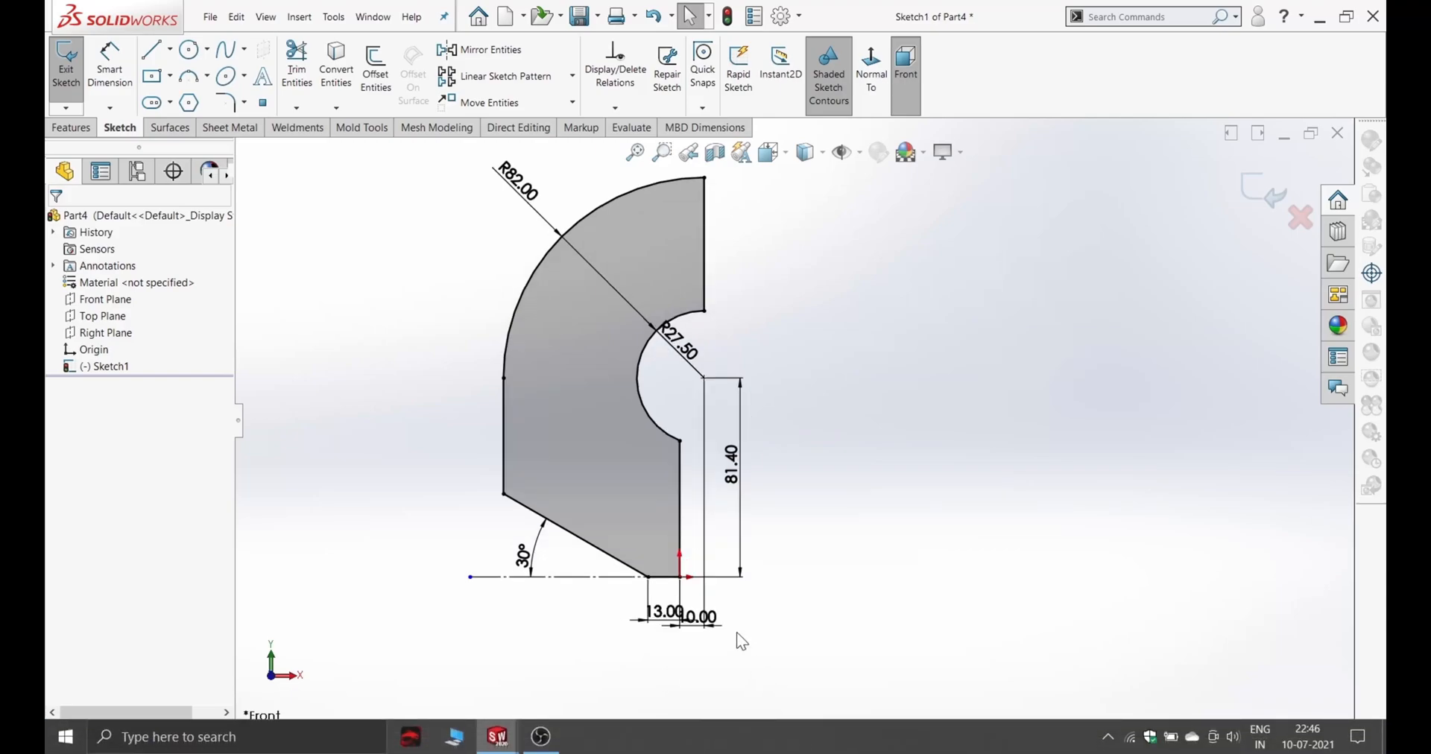
pyautogui.moveTo(721, 634); pyautogui.dragTo(845, 602)
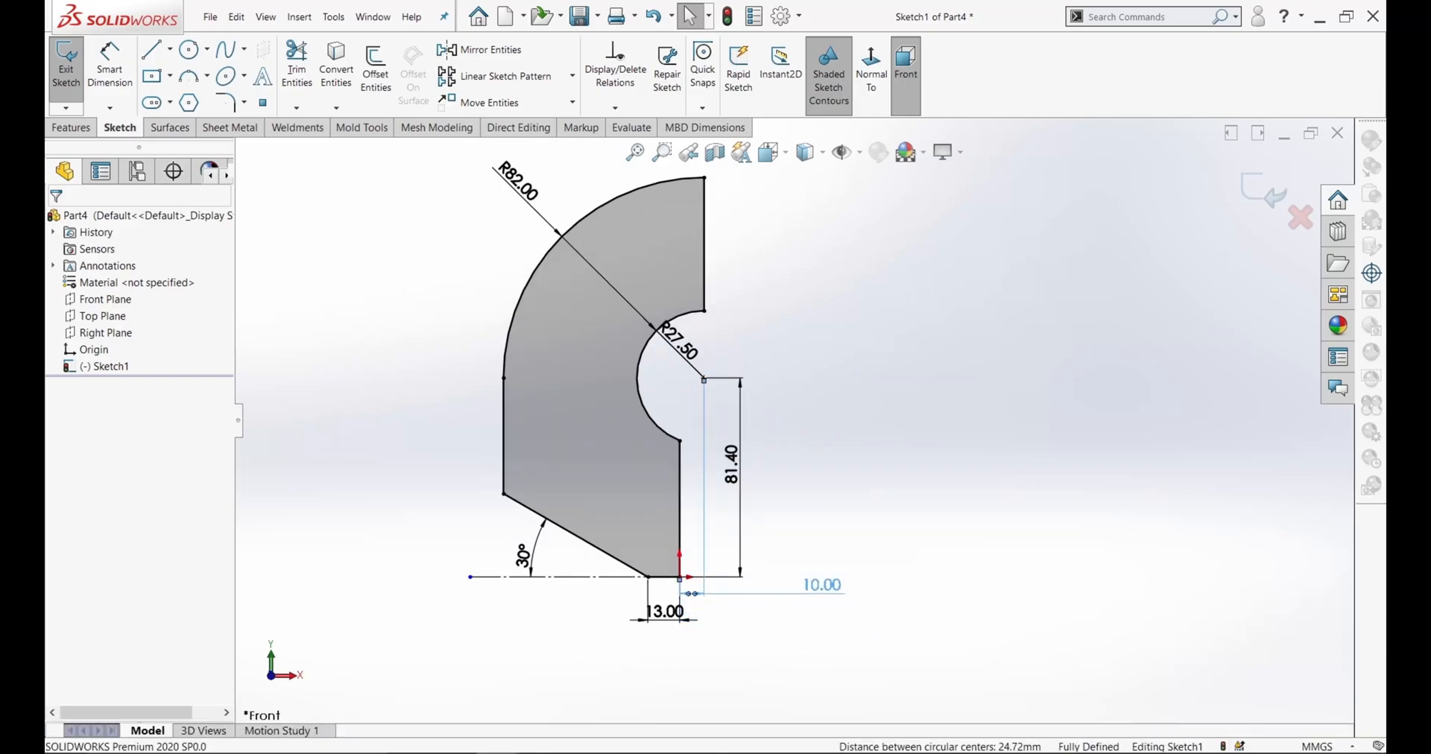
pyautogui.moveTo(665, 611); pyautogui.dragTo(604, 637)
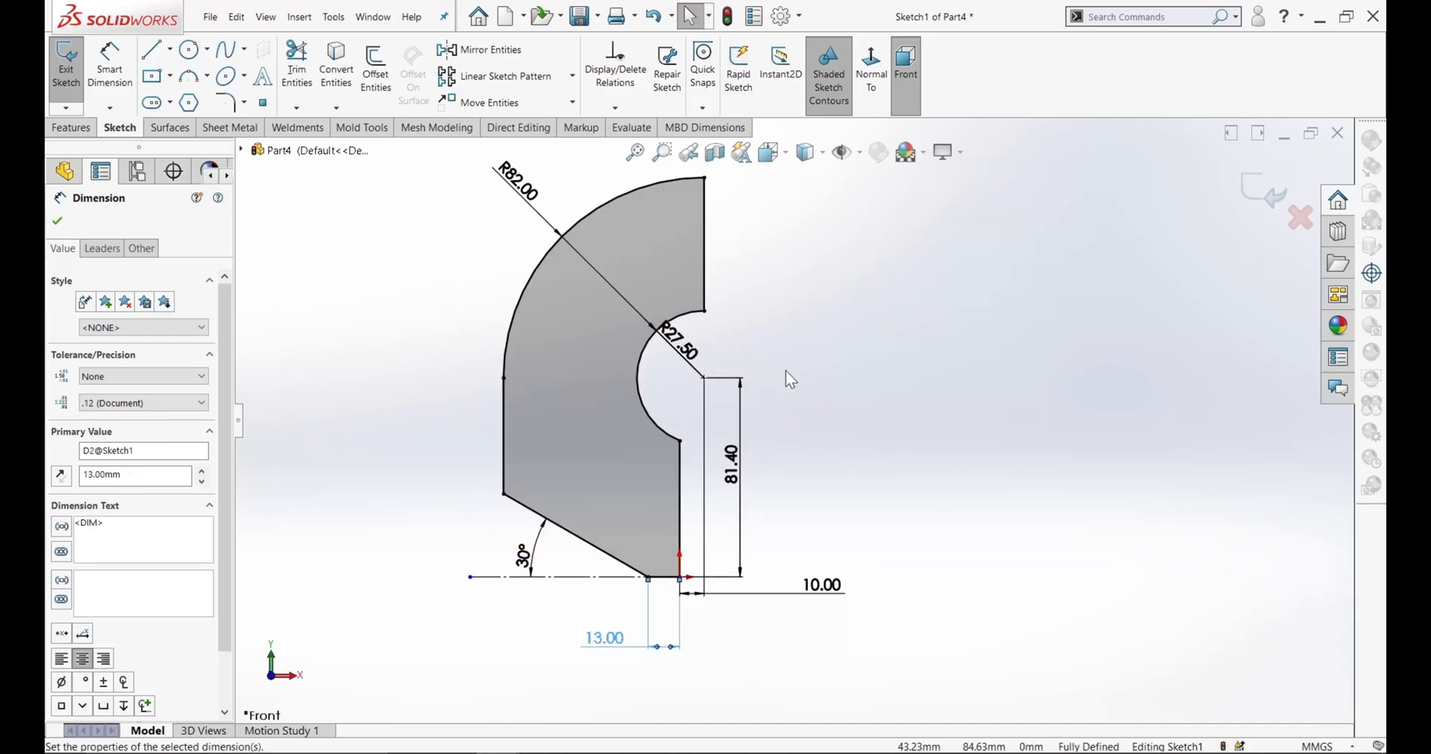
# - Extrude the profile as a blind boss 260 mm deep in the reversed direction
pyautogui.click(71, 130)
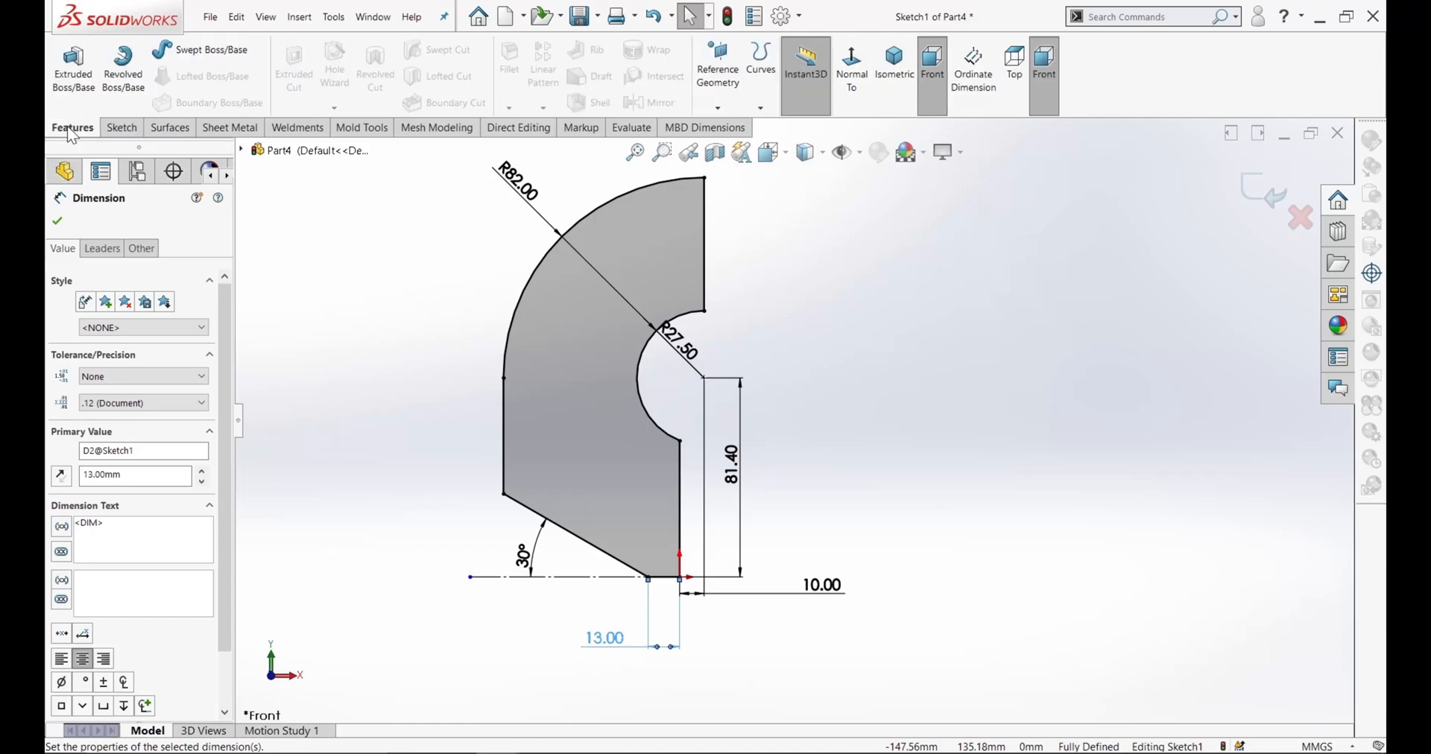
pyautogui.click(72, 74)
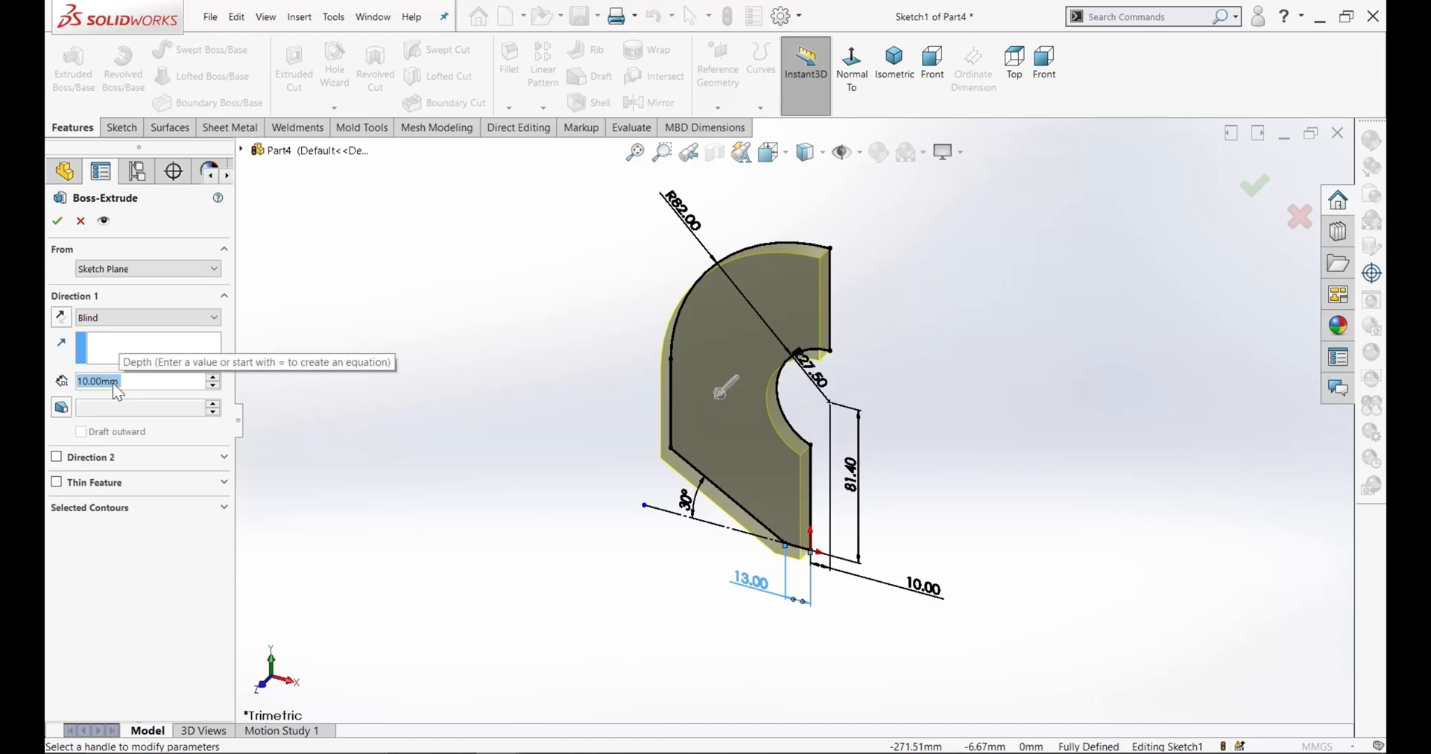
pyautogui.write('260')
pyautogui.press('Return')
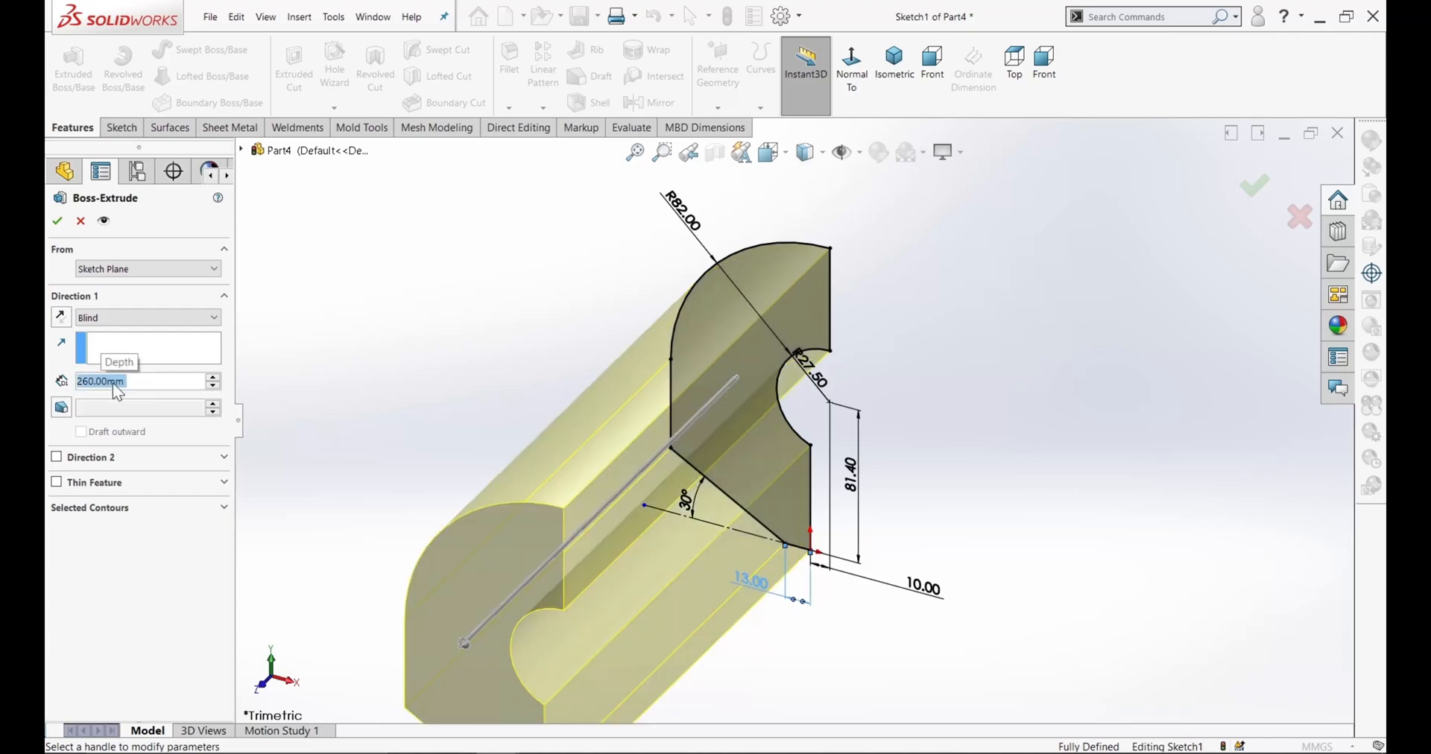
pyautogui.click(62, 318)
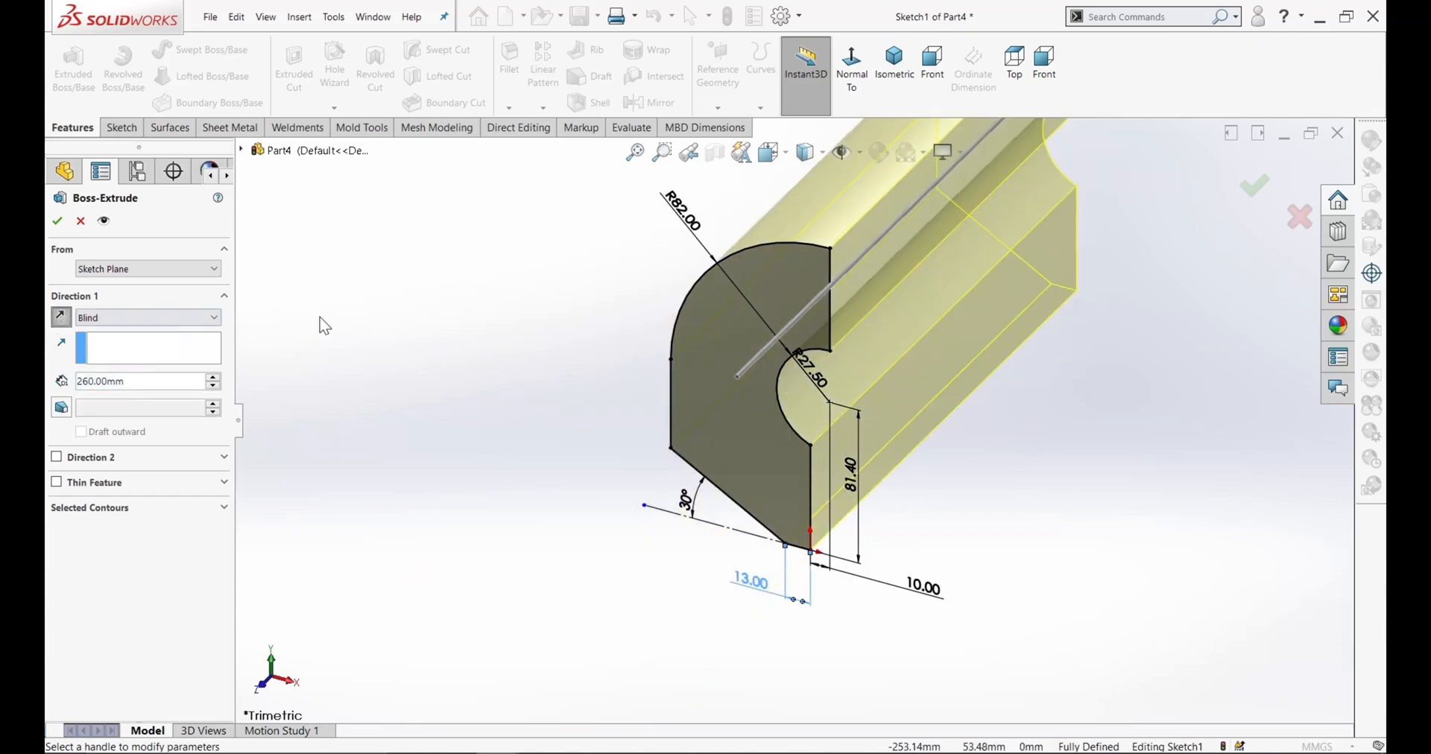
pyautogui.click(57, 221)
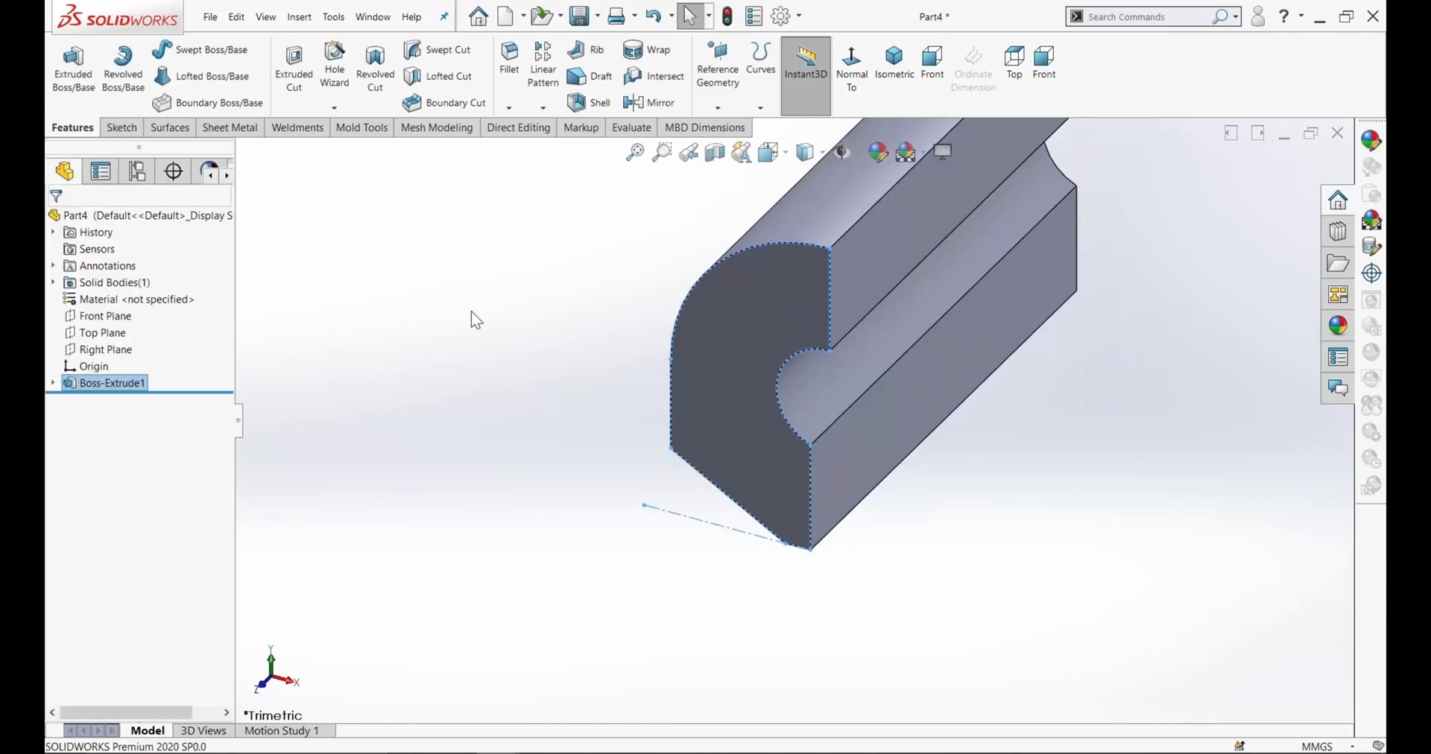
# - Start a new sketch on the solid's front profile face and view it from the front
pyautogui.moveTo(594, 437); pyautogui.dragTo(656, 384, button='middle')
pyautogui.click(793, 404)
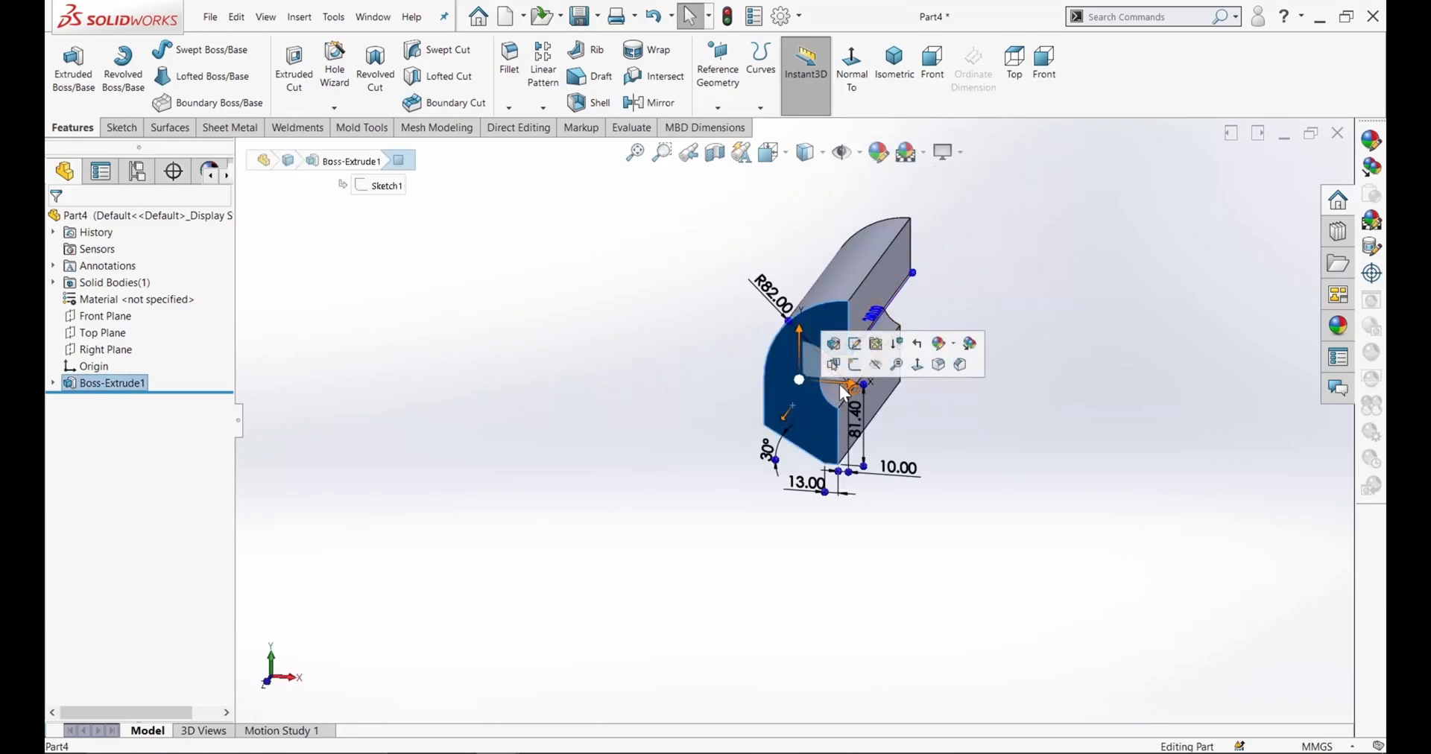
pyautogui.click(841, 364)
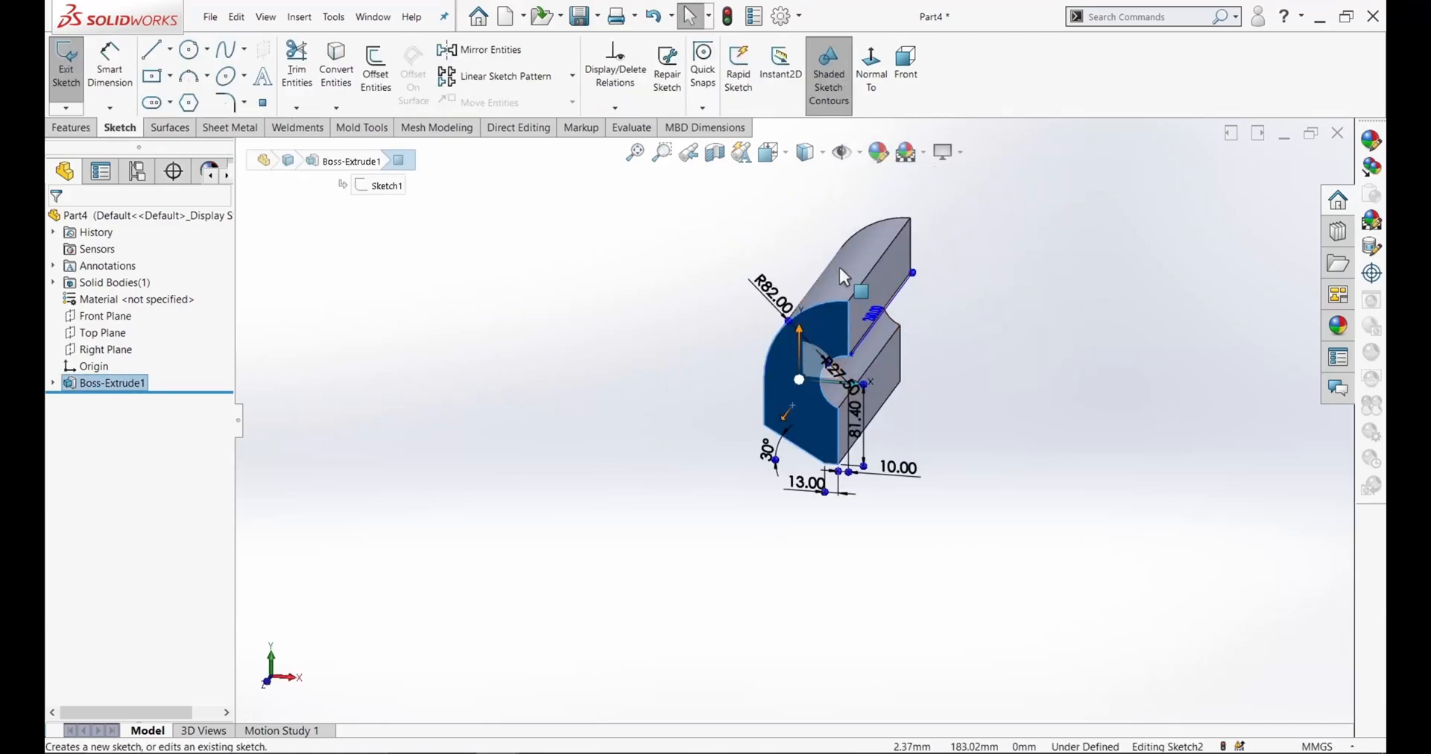
pyautogui.click(874, 81)
pyautogui.click(438, 342)
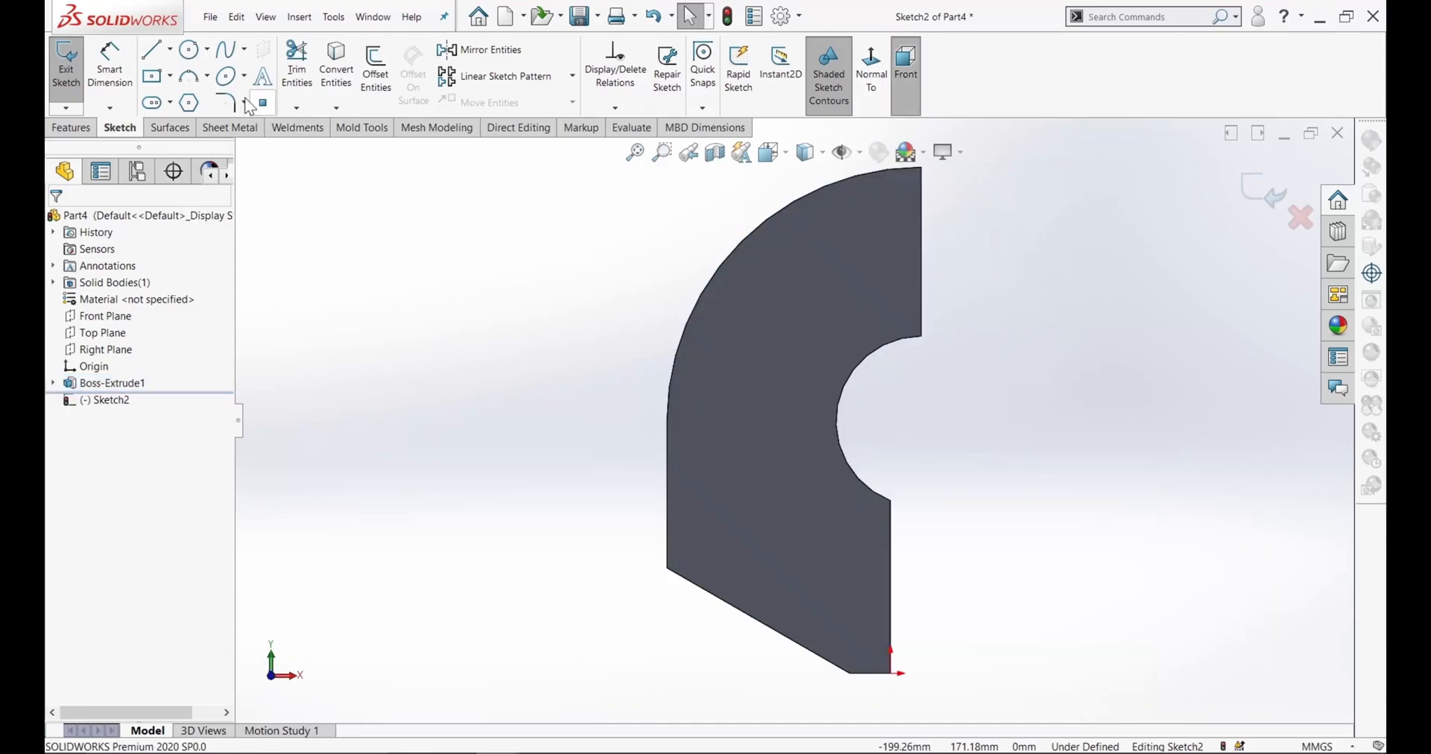
# - Sketch a circle about 113 mm in diameter centred on the inner arc's centre
pyautogui.click(192, 53)
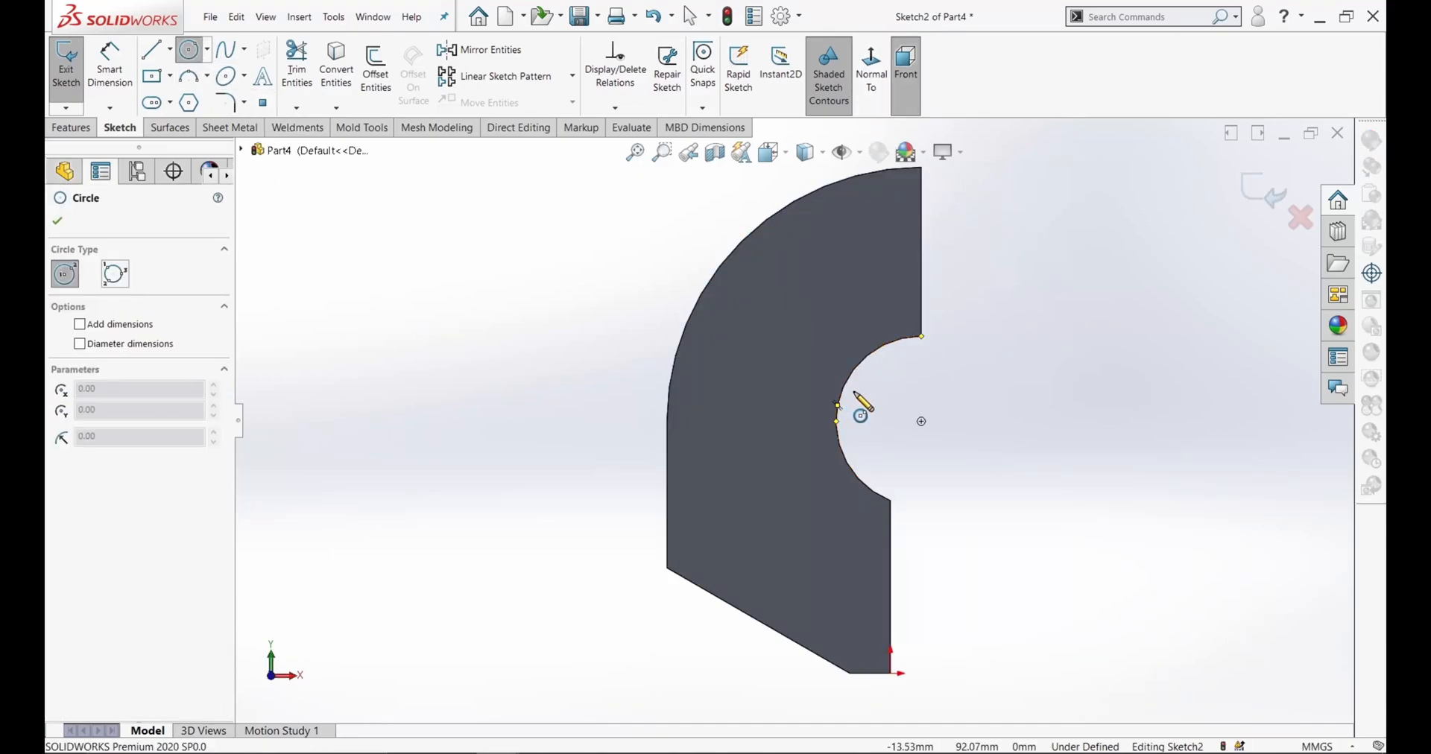
pyautogui.click(922, 422)
pyautogui.click(970, 255)
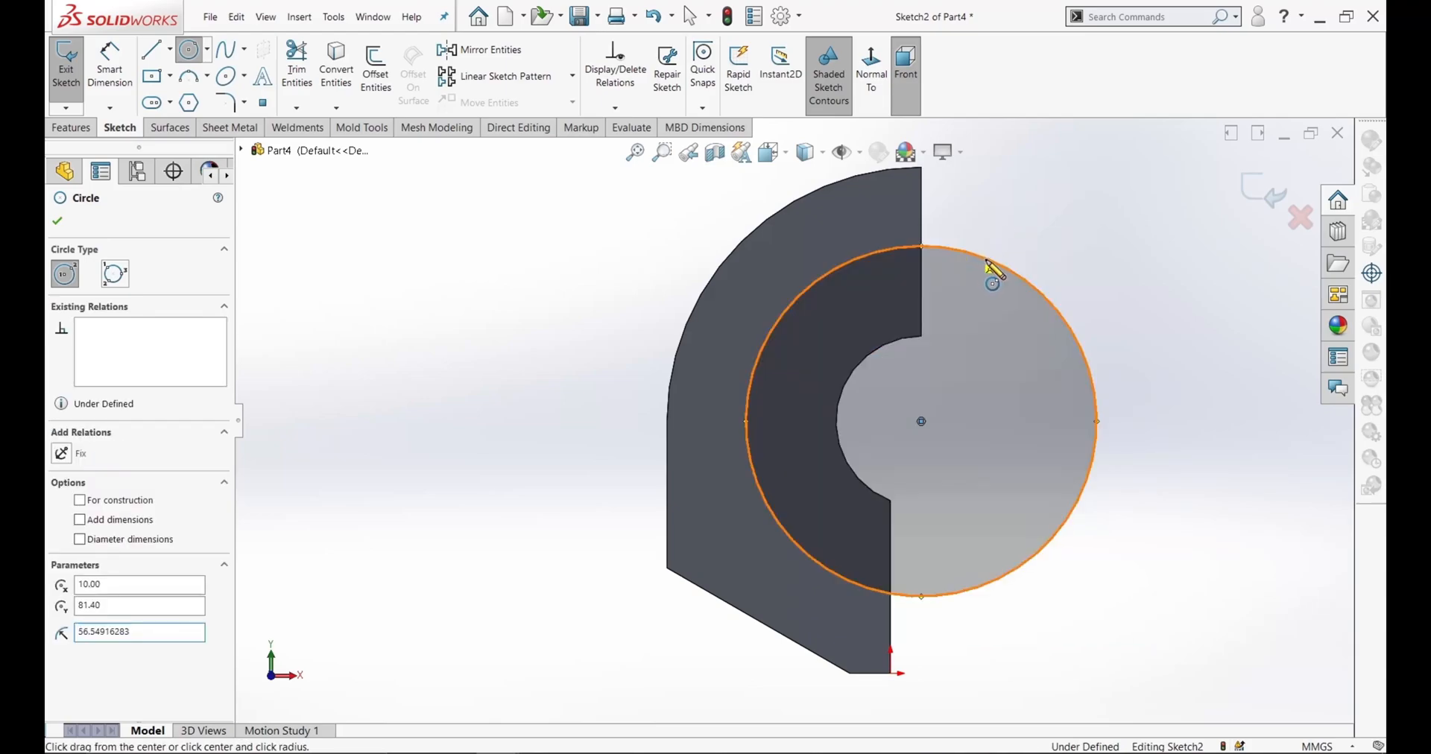
pyautogui.press('Escape')
pyautogui.press('Escape')
# - Dimension the circle on the front face to a diameter of 88.9 mm
pyautogui.click(111, 75)
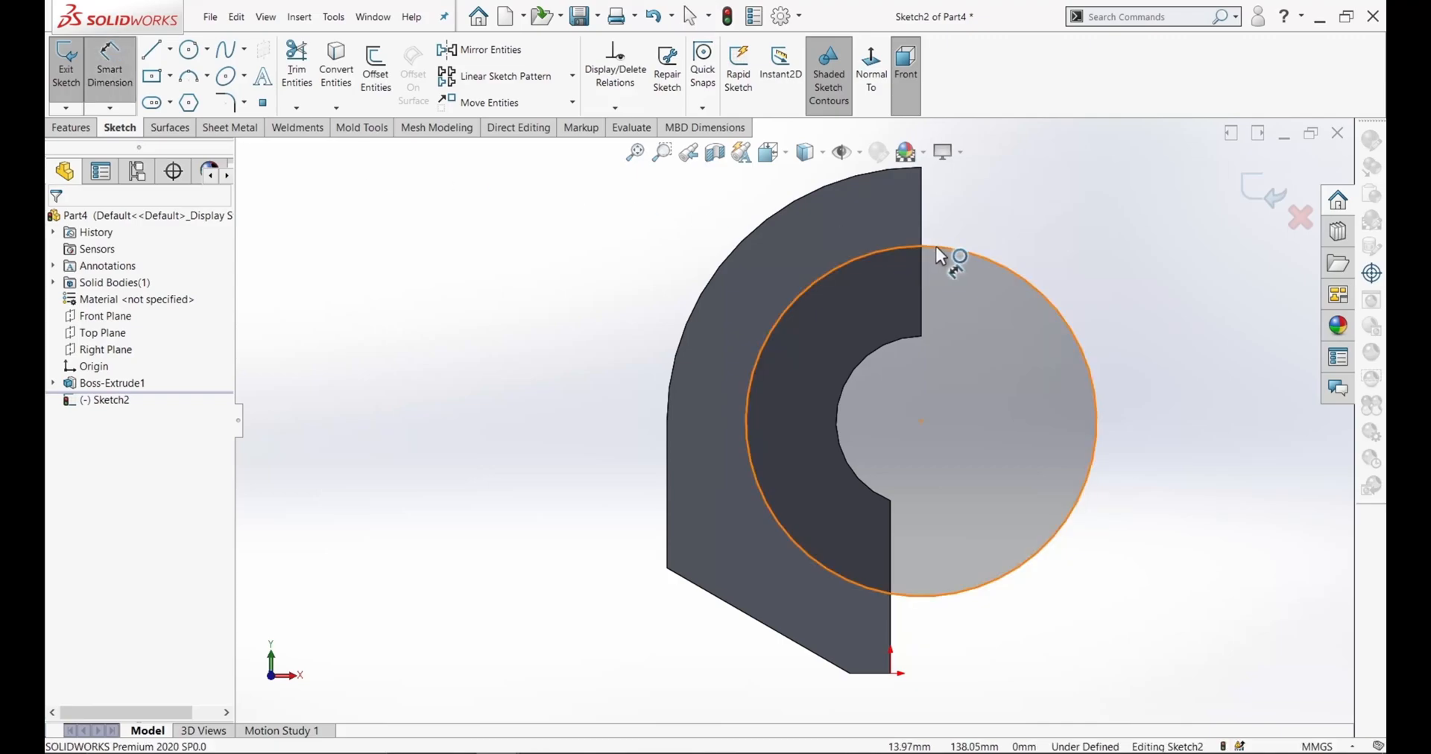
pyautogui.click(960, 252)
pyautogui.click(977, 326)
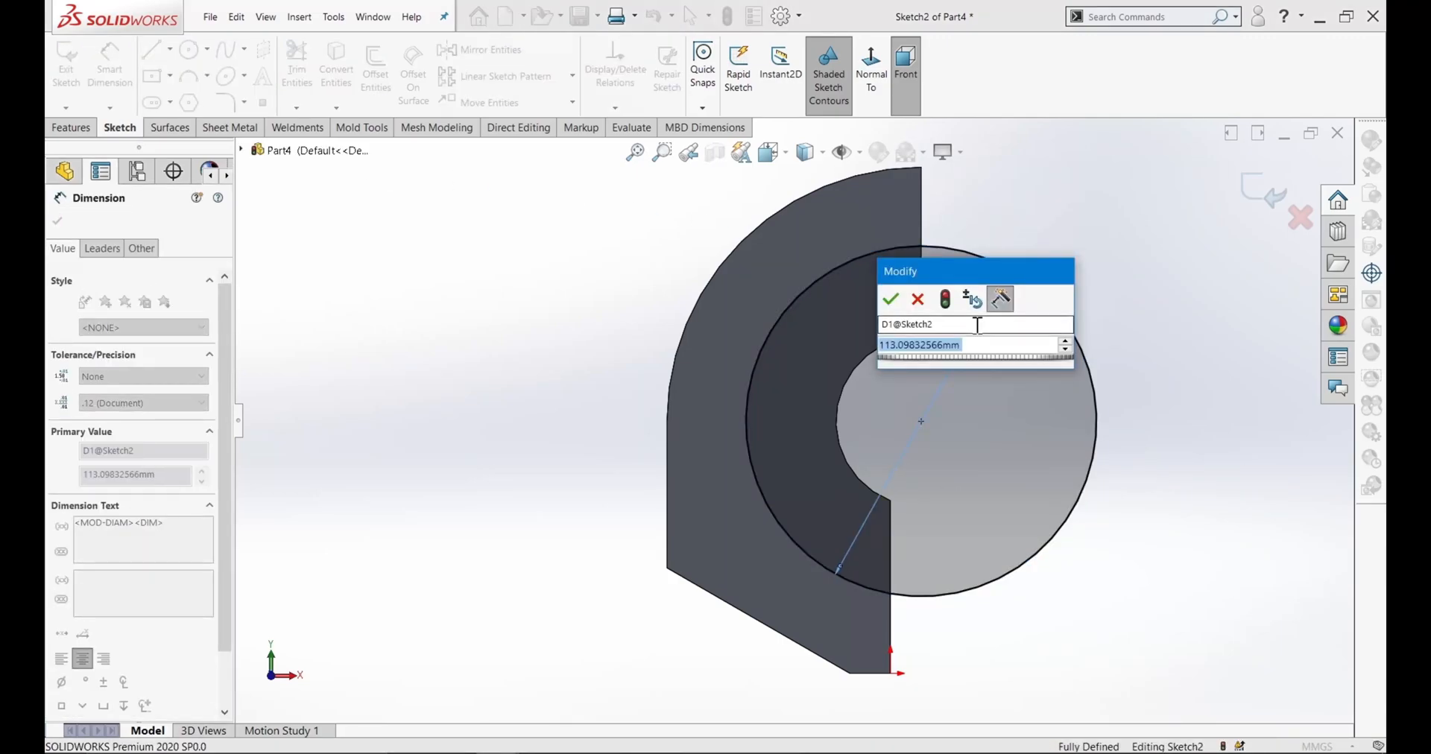
pyautogui.write('88')
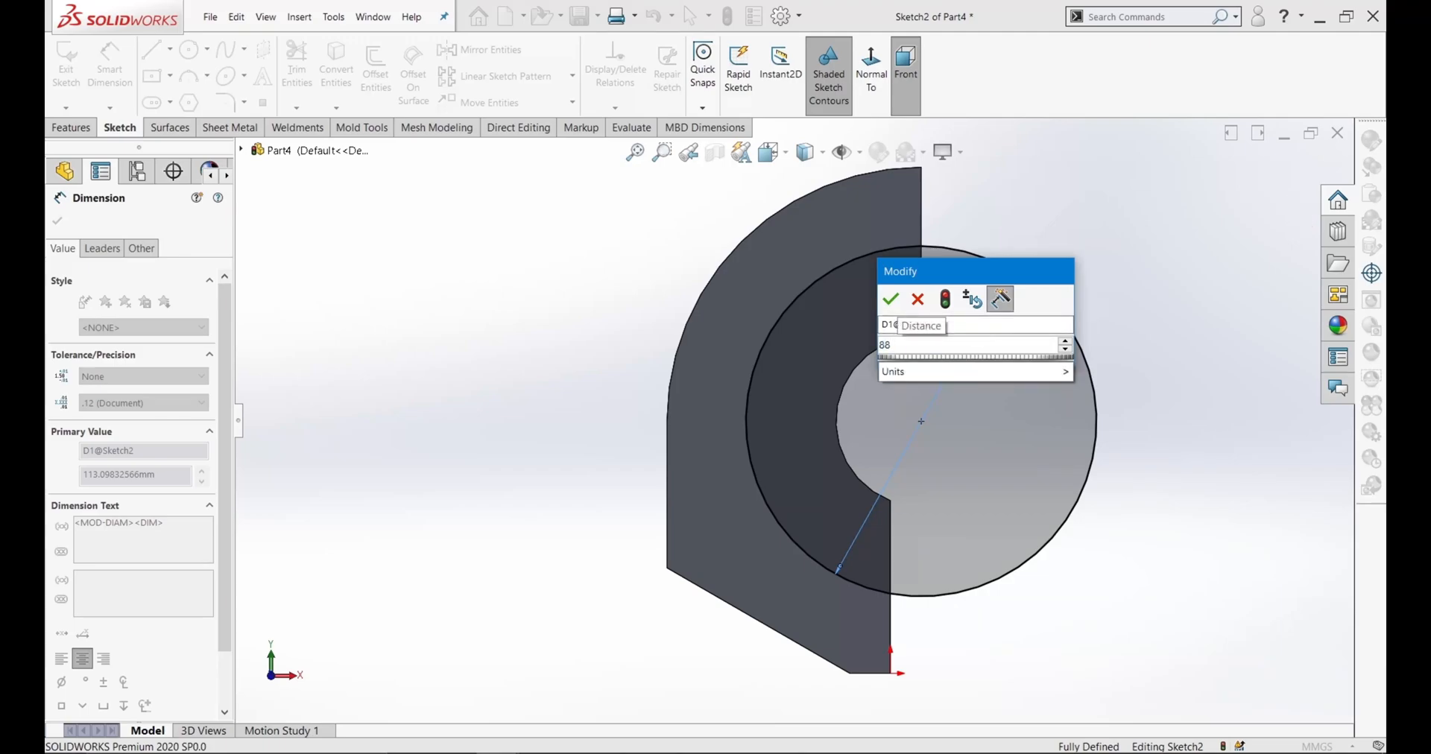
pyautogui.write('.9')
pyautogui.press('Return')
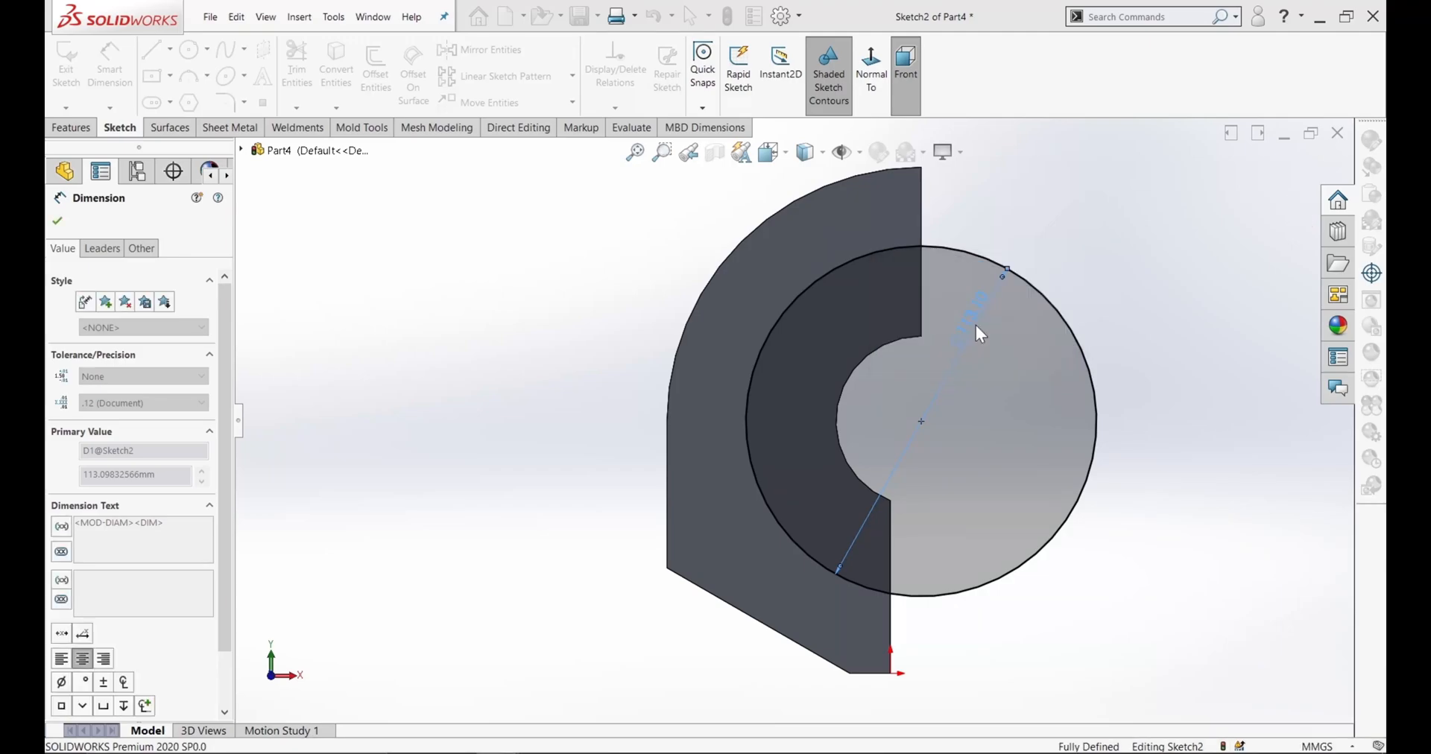
pyautogui.click(58, 223)
# - Cut-extrude the circle as a blind counterbore 78 mm deep into the solid from the front face
pyautogui.click(65, 131)
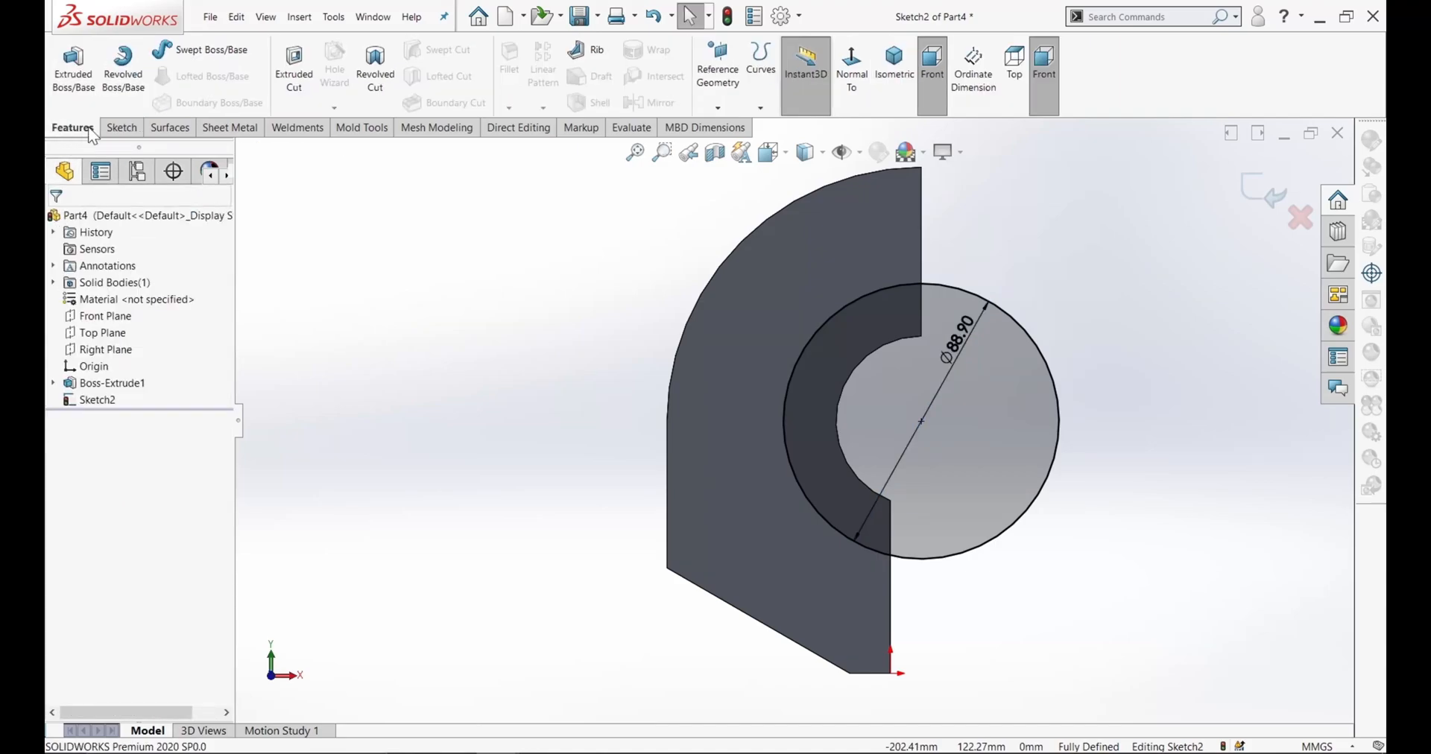
pyautogui.click(306, 63)
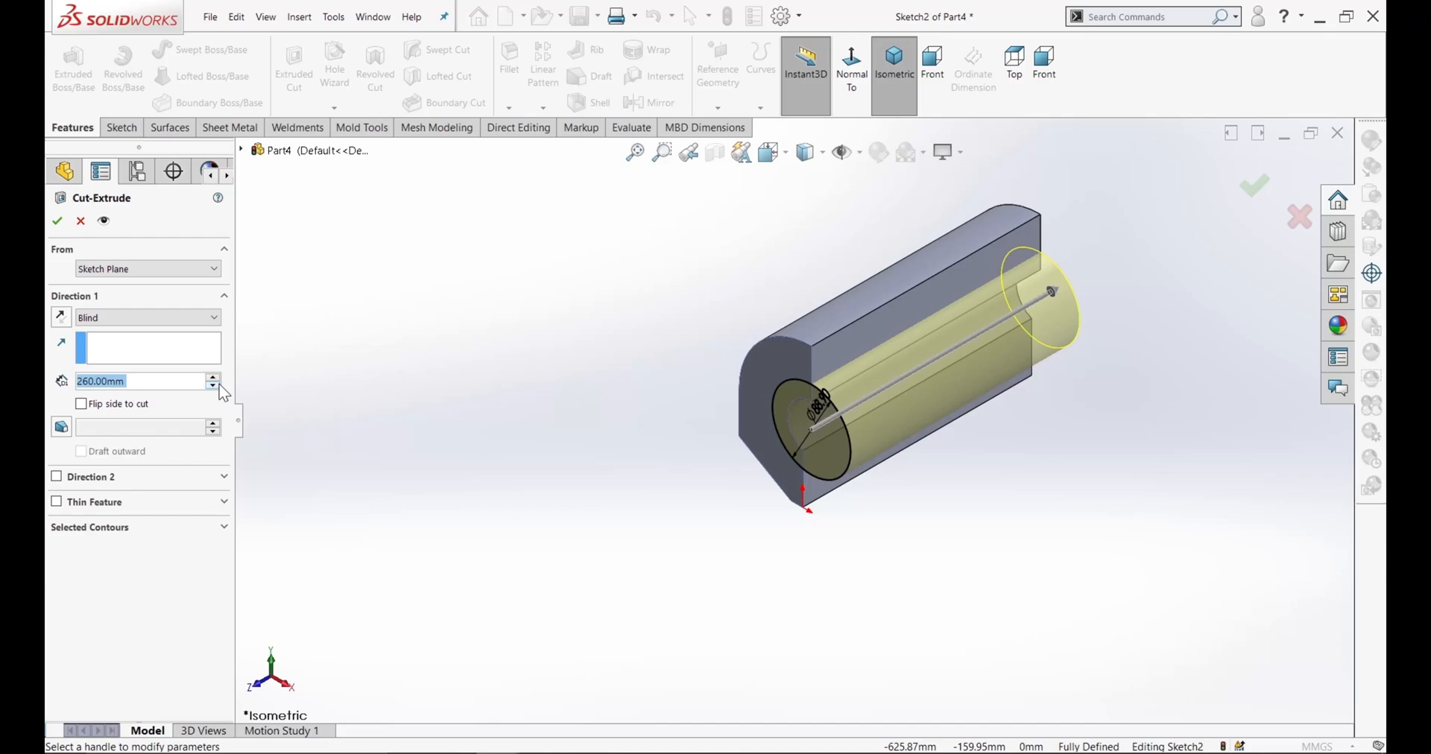
pyautogui.write('78')
pyautogui.press('Return')
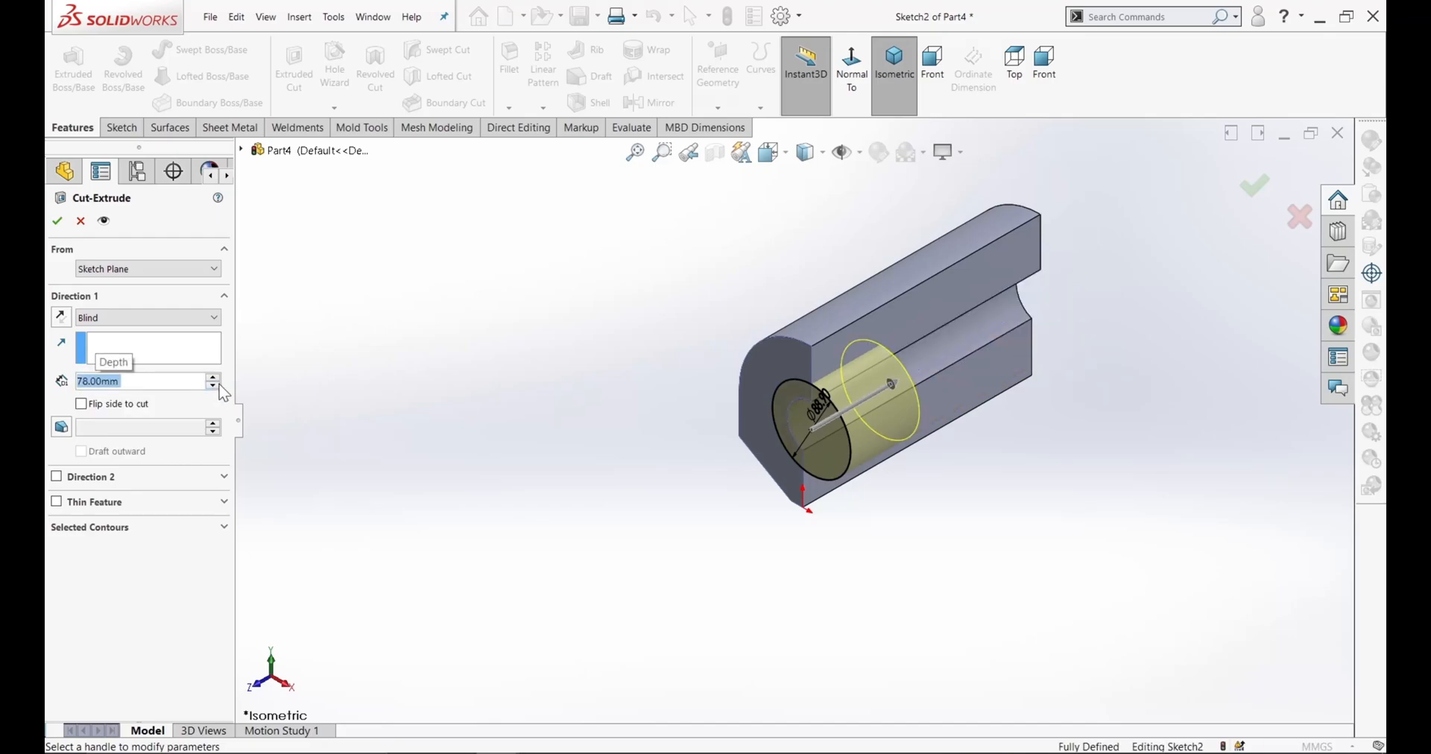
pyautogui.click(57, 221)
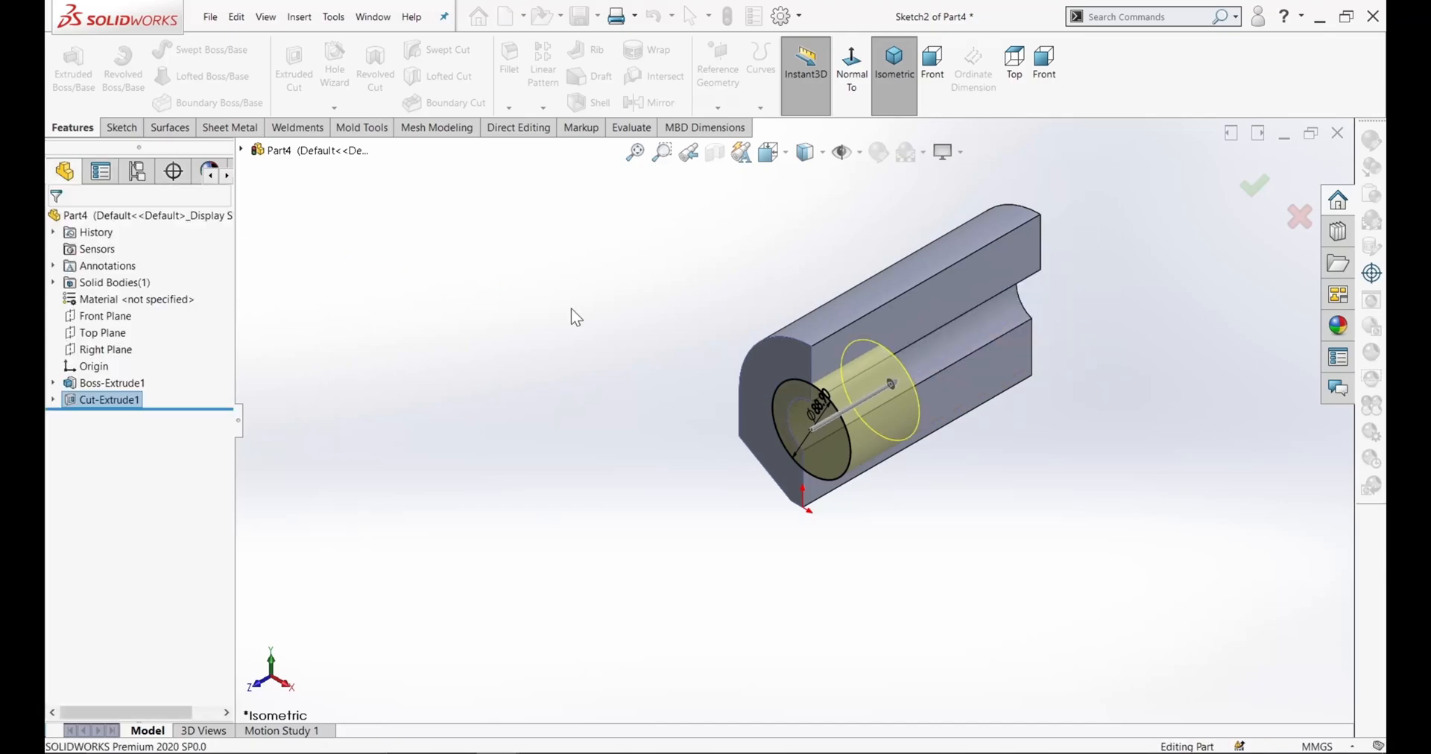
pyautogui.click(634, 331)
pyautogui.moveTo(648, 382); pyautogui.dragTo(619, 328, button='middle')
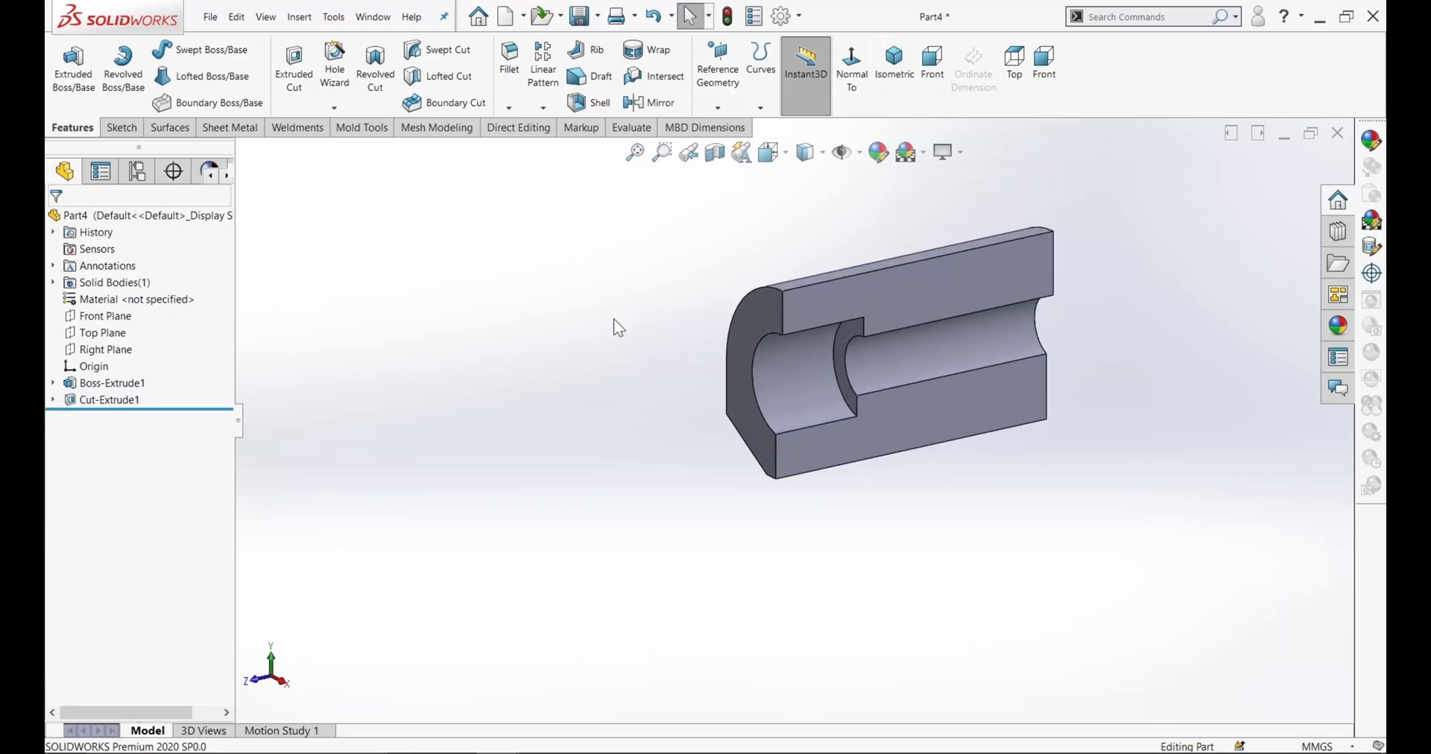
# - Start a new sketch on the flat side face below the bore and view it straight on
pyautogui.click(951, 400)
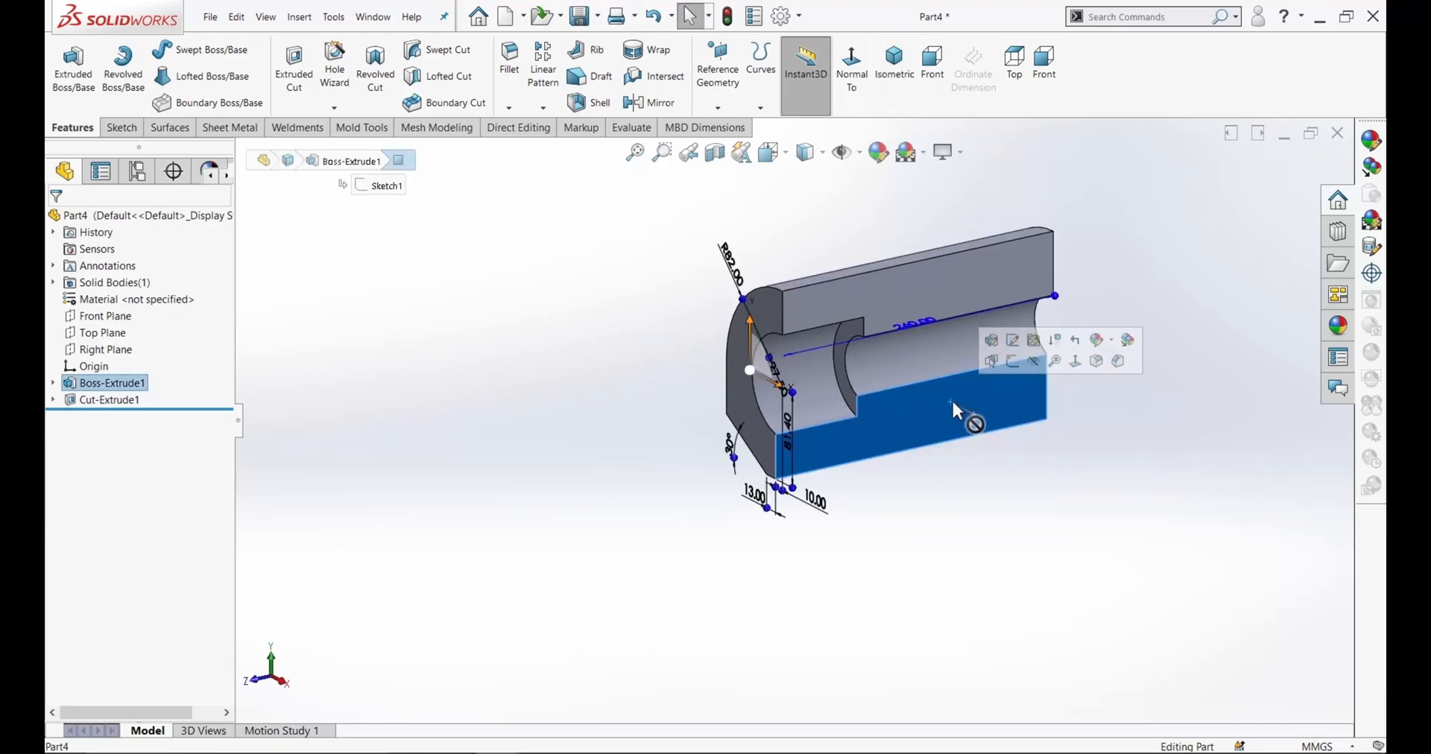
pyautogui.click(1014, 359)
pyautogui.click(888, 99)
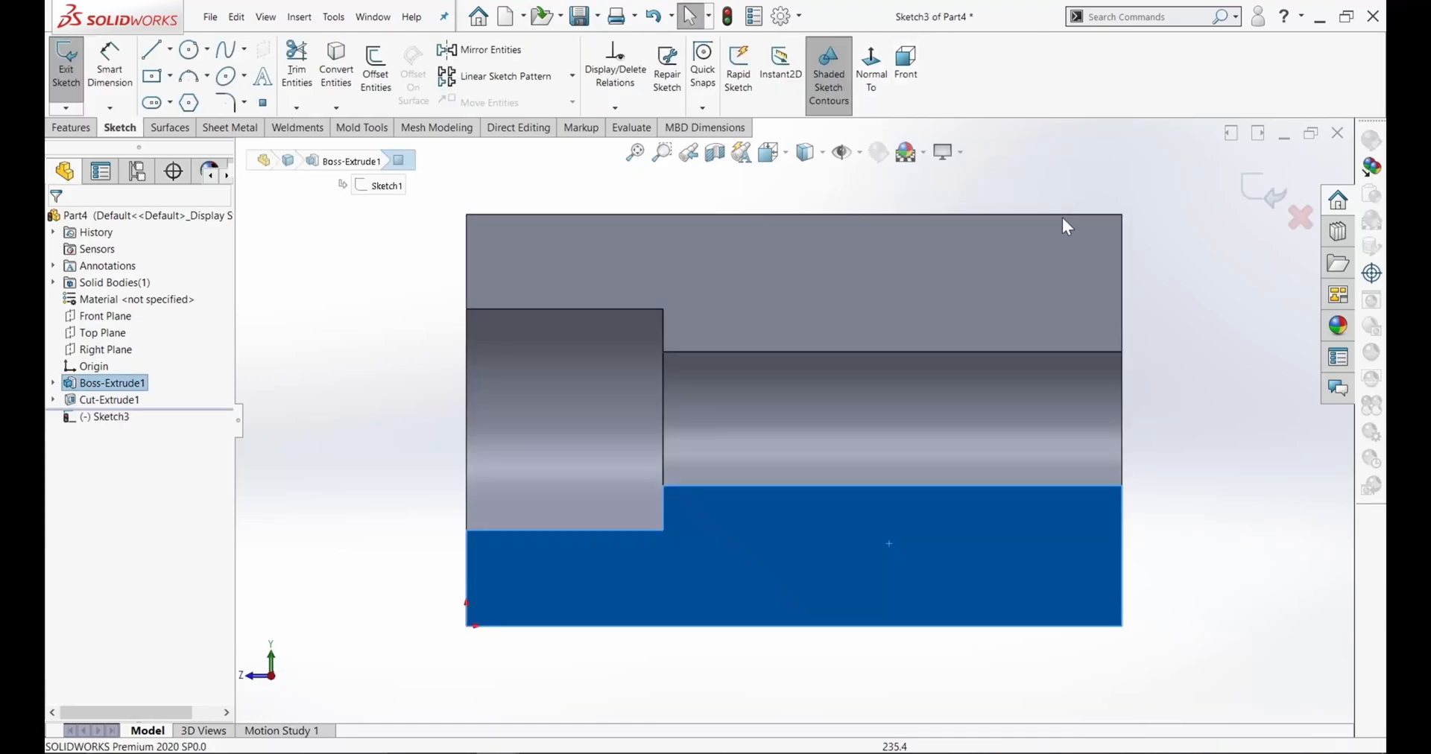
pyautogui.click(1246, 502)
# - Sketch a circle of 11 mm radius on the side face below the narrow part of the bore
pyautogui.click(189, 49)
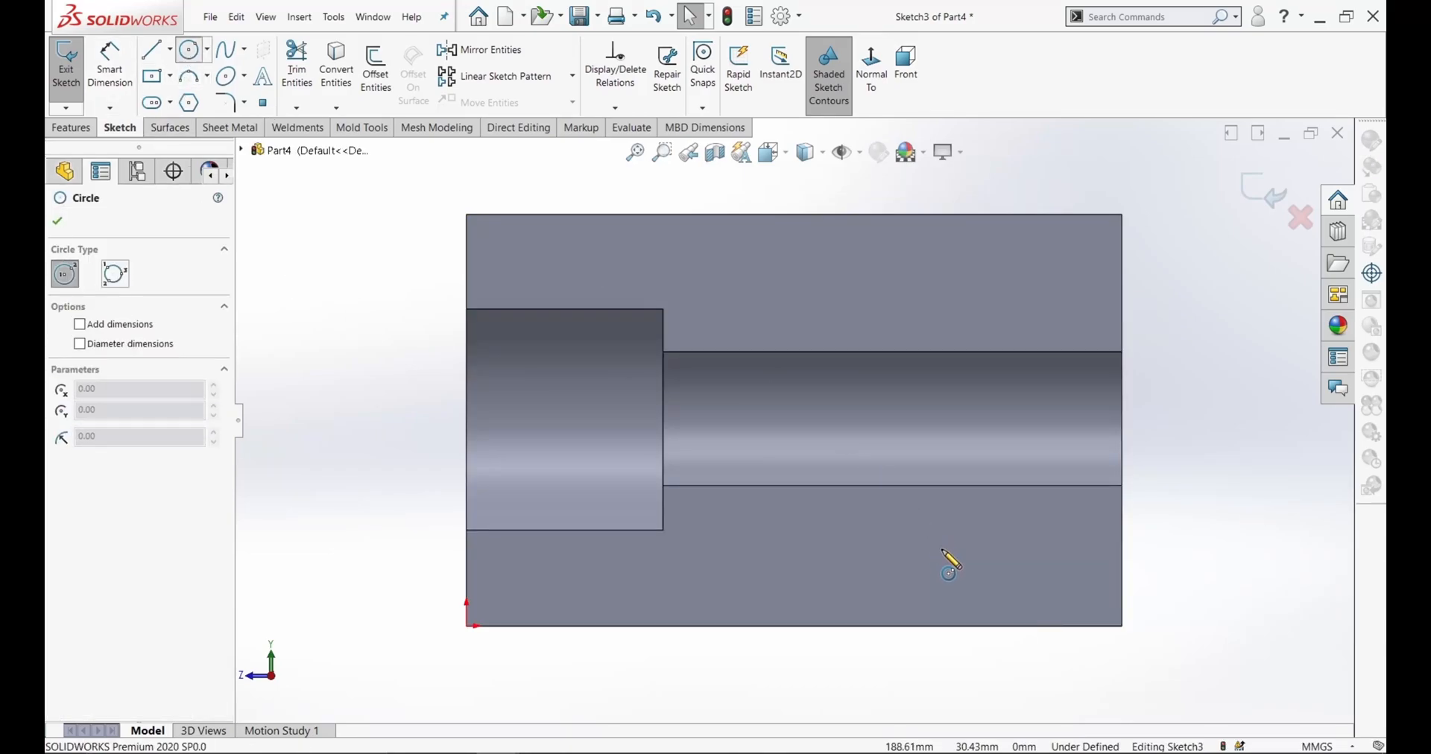
pyautogui.click(858, 568)
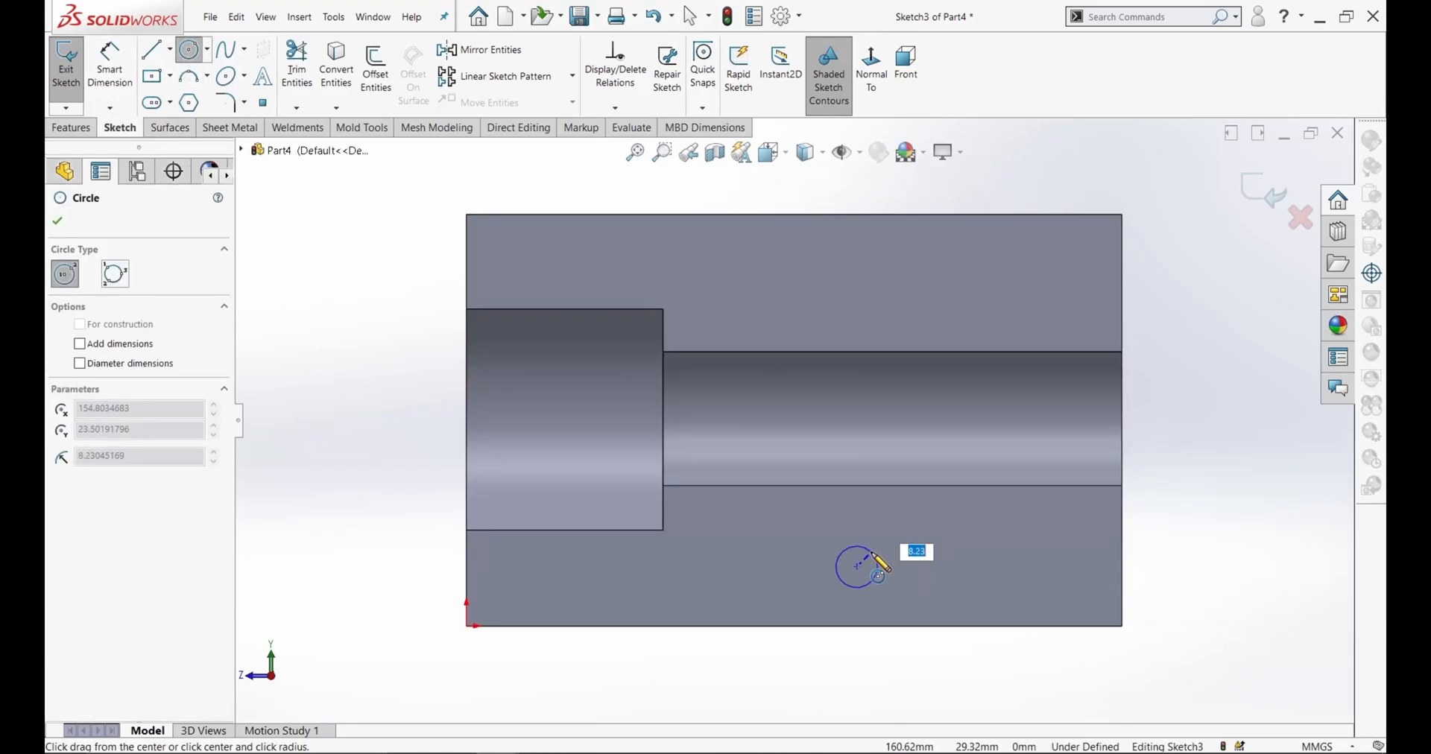
pyautogui.write('11')
pyautogui.press('Return')
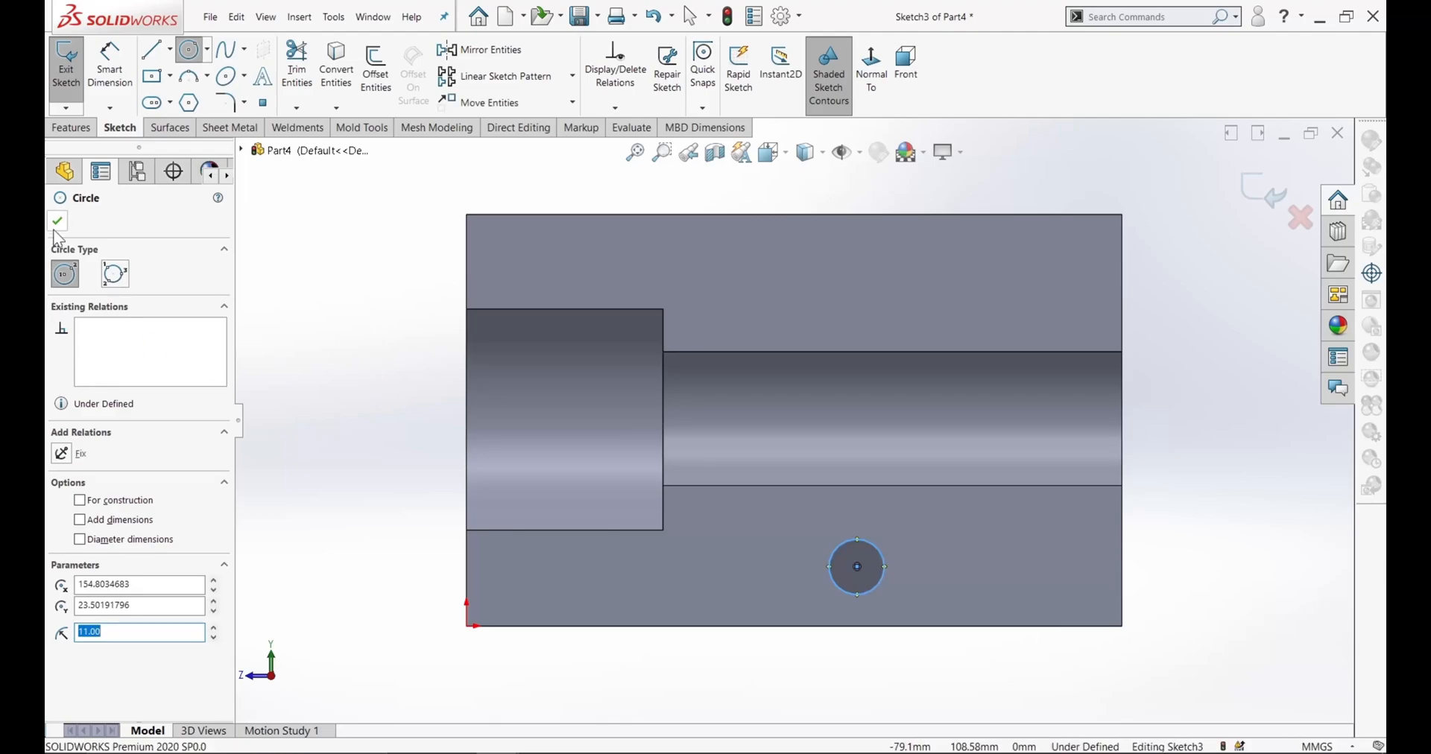
pyautogui.click(101, 172)
# - Draw a horizontal construction line from the small circle's centre to the face's end edge on the narrow-bore side
pyautogui.click(152, 49)
pyautogui.click(107, 410)
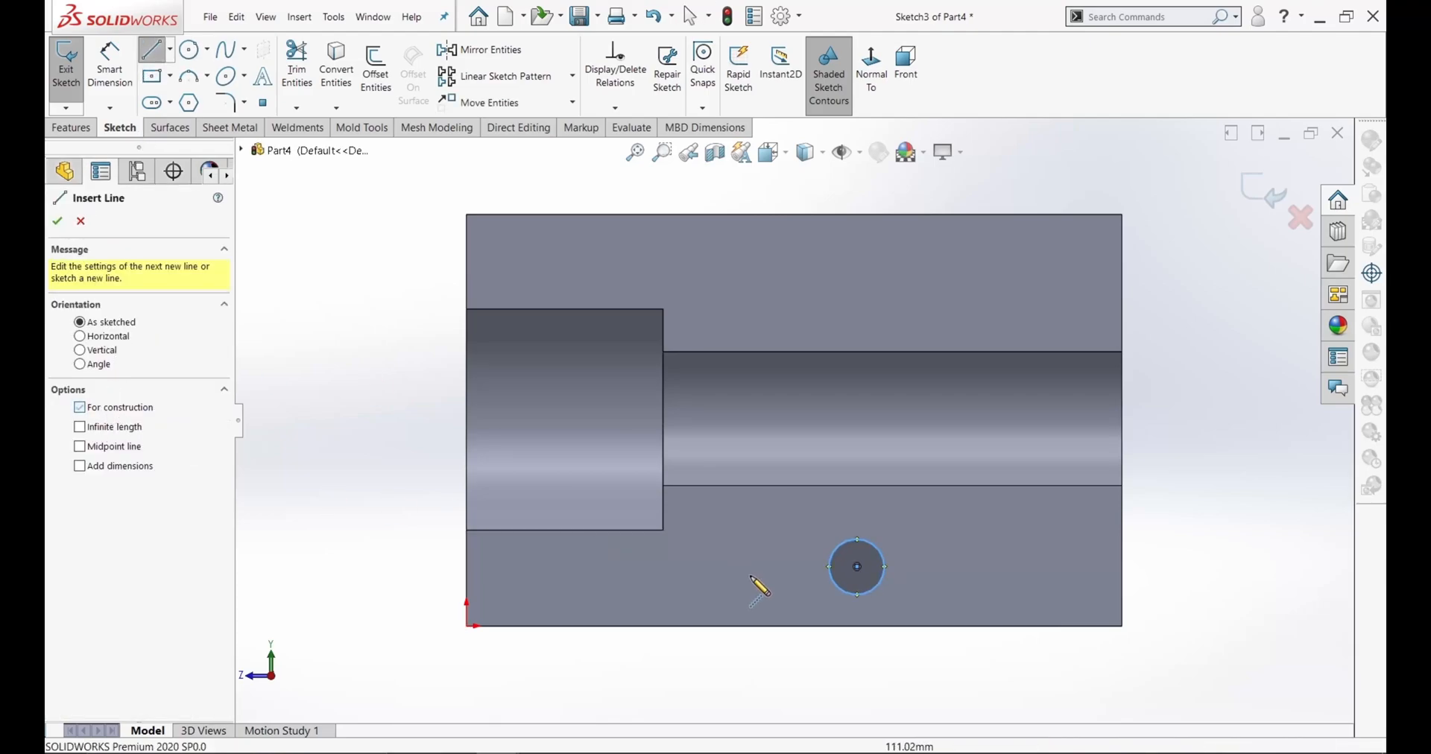
pyautogui.click(857, 567)
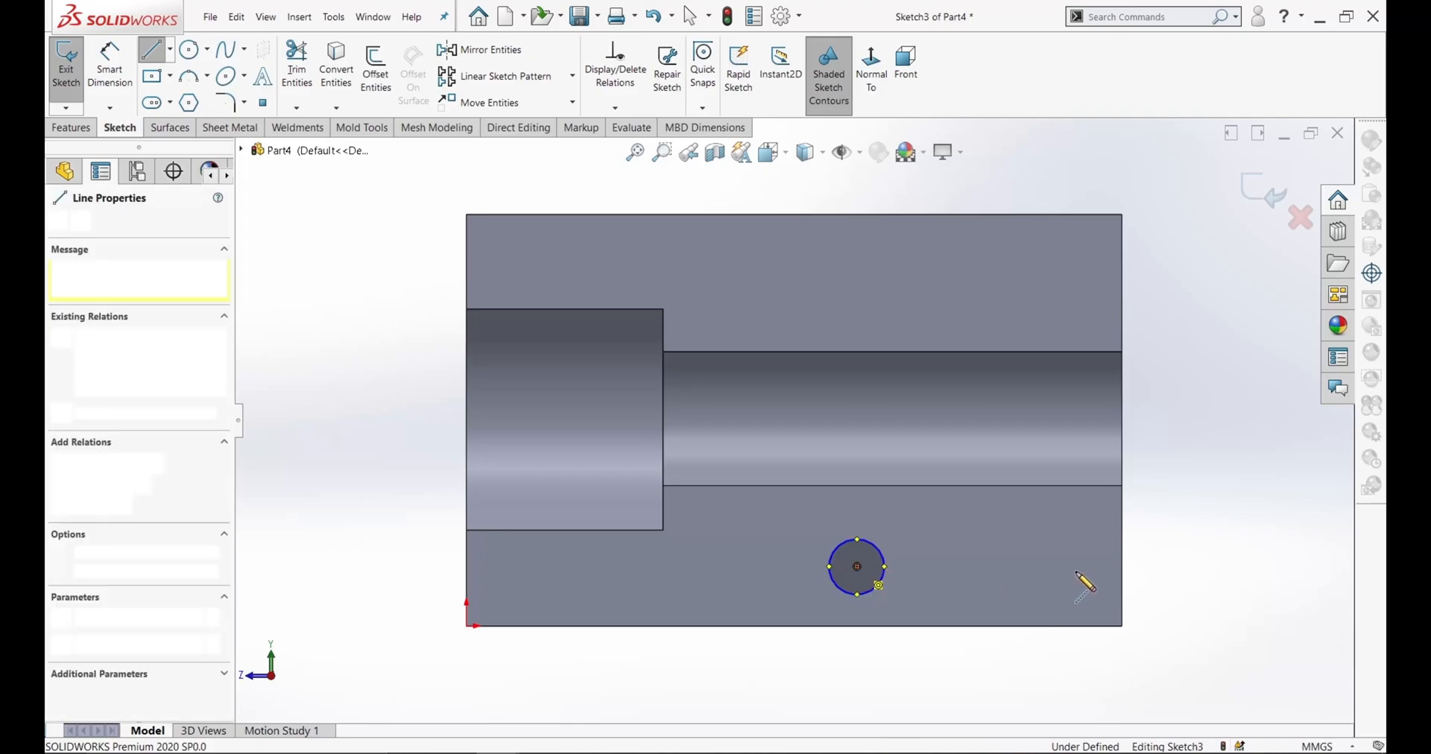
pyautogui.click(1122, 565)
pyautogui.rightClick(1123, 561)
pyautogui.click(1134, 562)
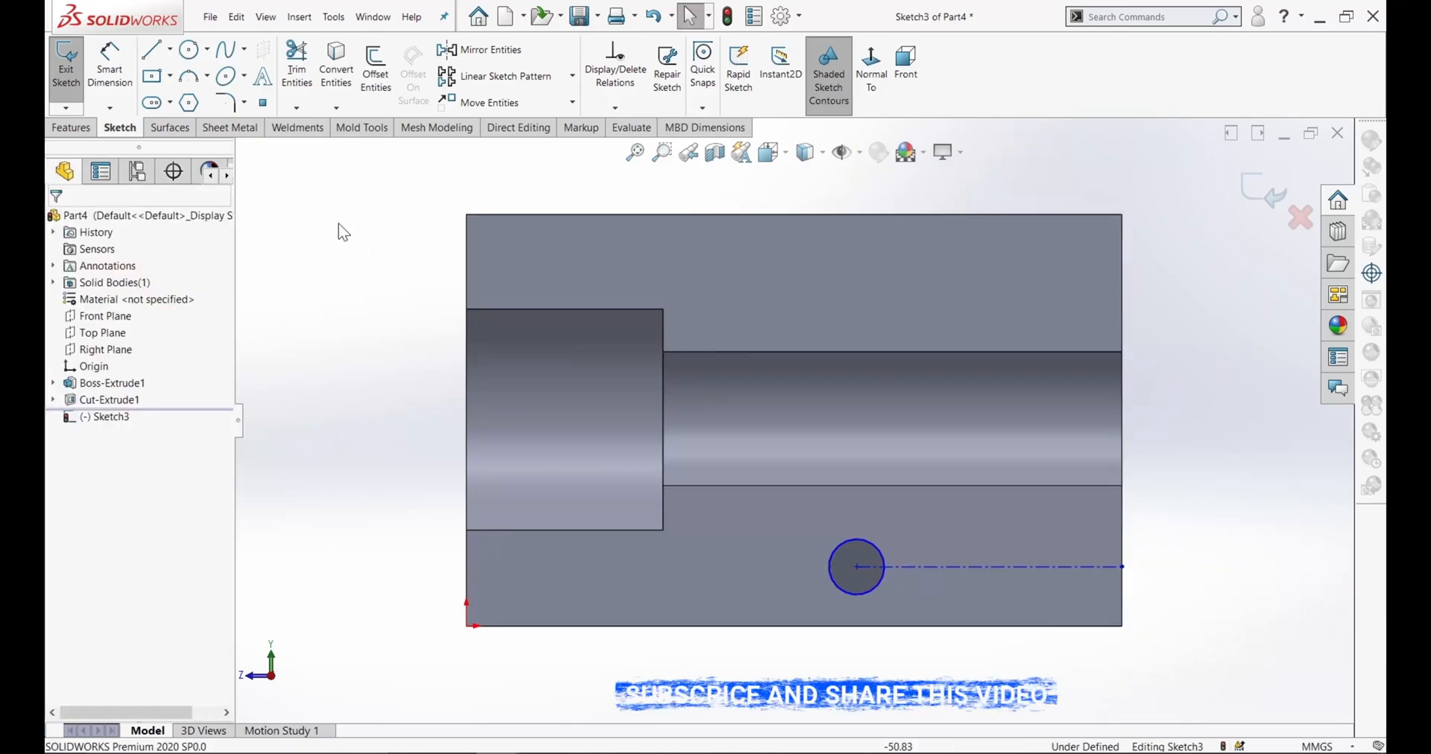
# - Convert the face's vertical end edge at the construction line into a sketch line
pyautogui.click(336, 67)
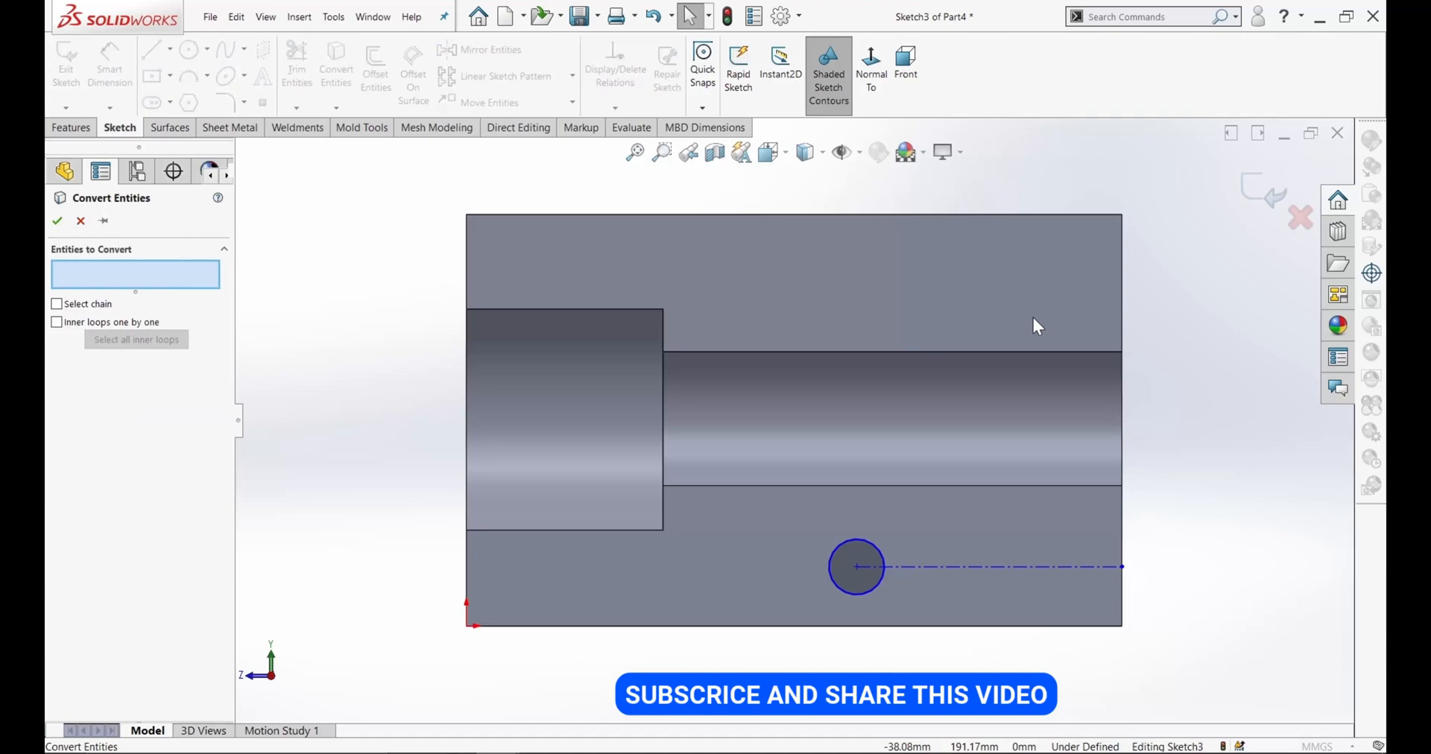
pyautogui.click(1125, 548)
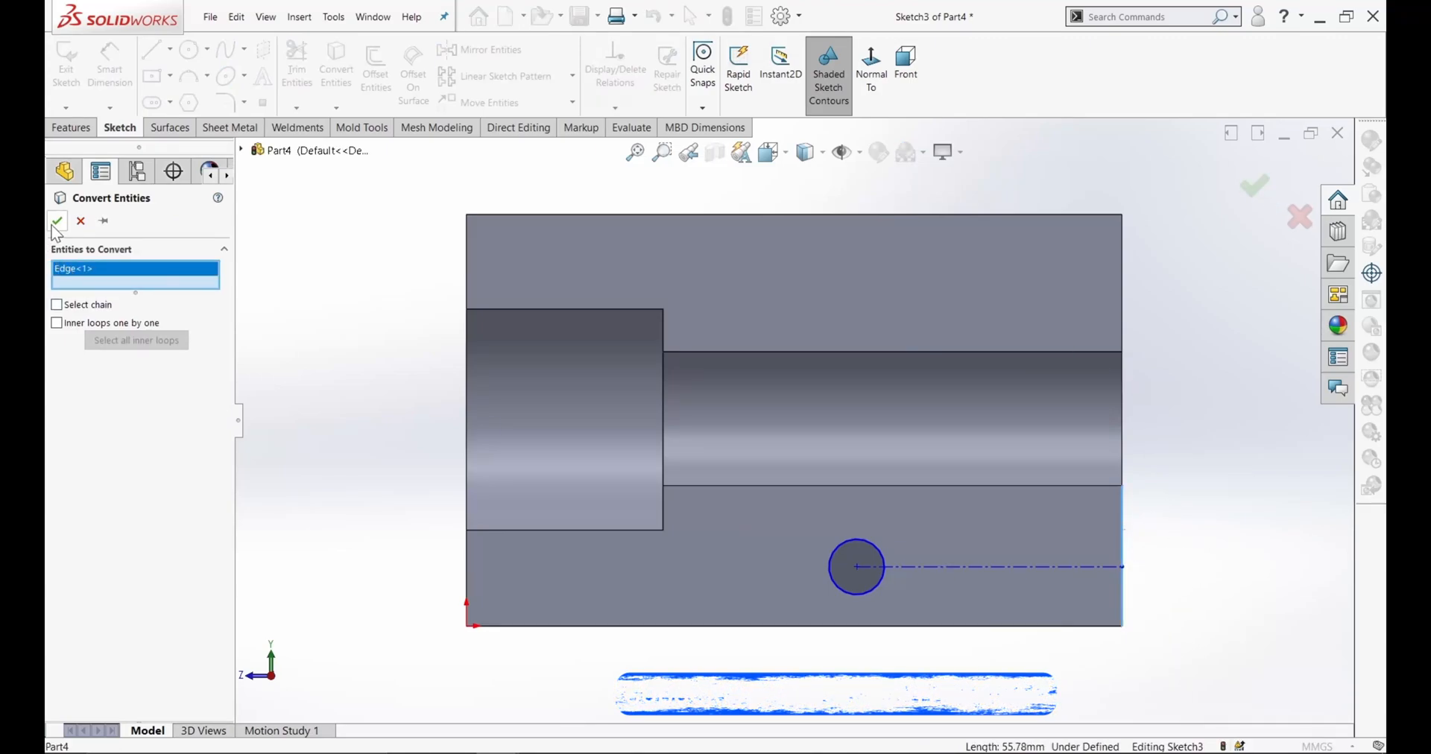
pyautogui.click(56, 221)
# - Draw a horizontal line about 132 mm long from the circle's top point past the converted end edge
pyautogui.click(152, 49)
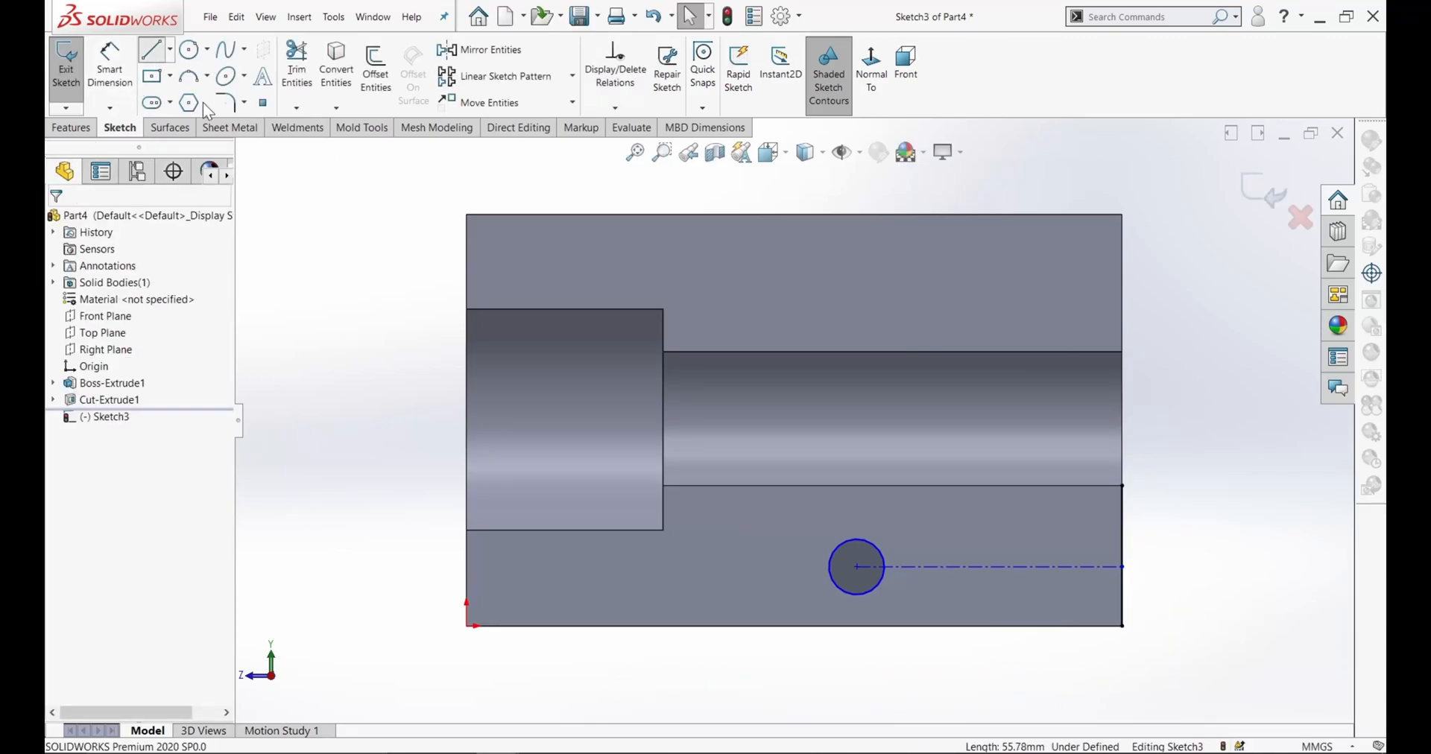
pyautogui.click(857, 539)
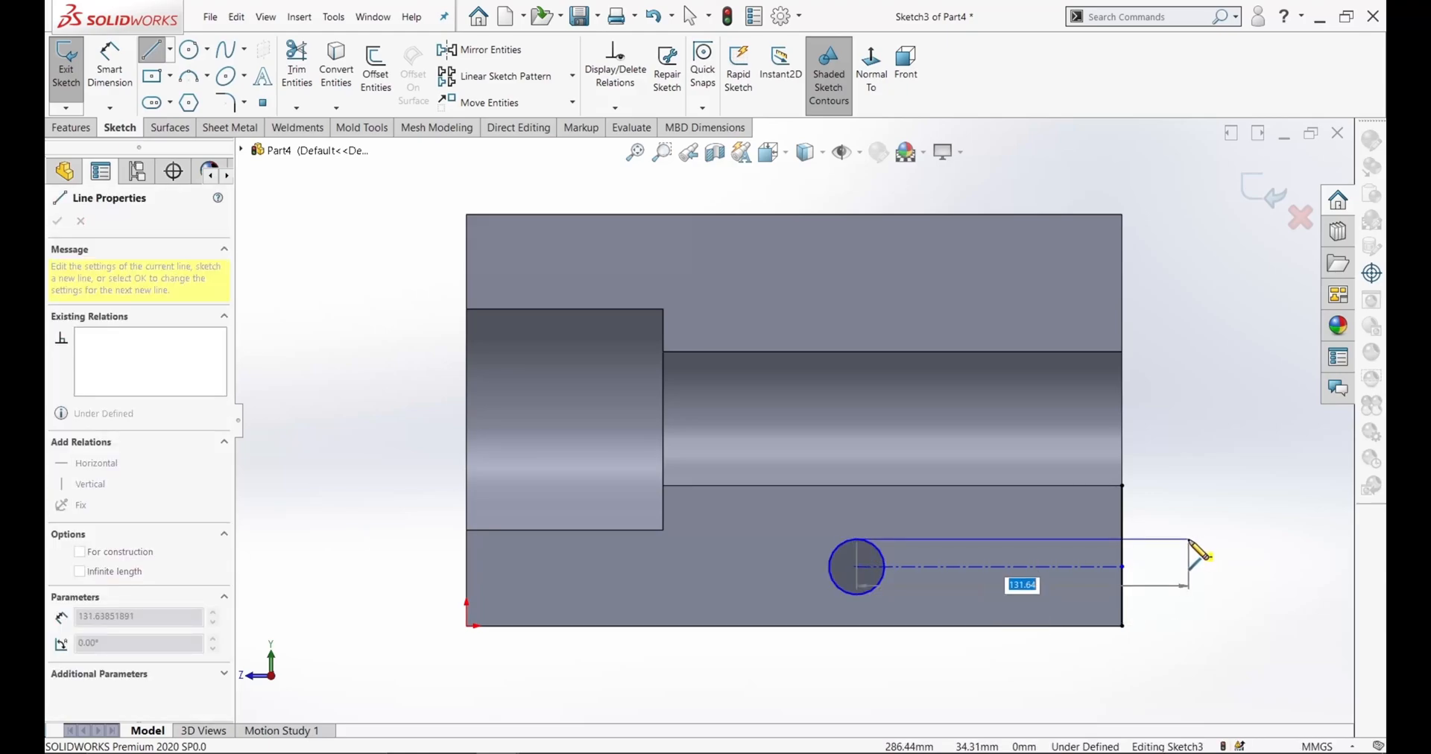
pyautogui.click(1189, 540)
pyautogui.rightClick(1190, 540)
pyautogui.click(1215, 548)
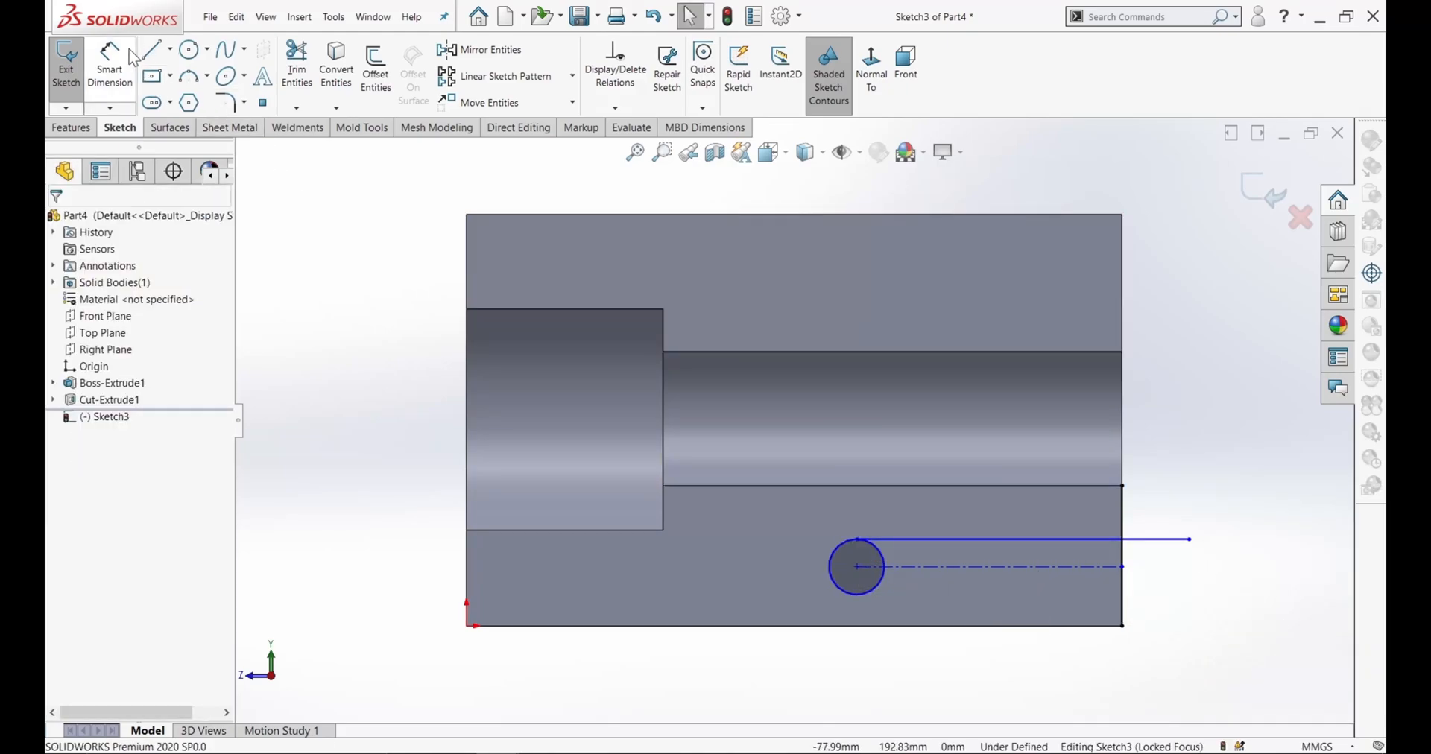
# - Draw a matching horizontal line from the circle's bottom point past the converted end edge, ending level with the upper line
pyautogui.click(152, 49)
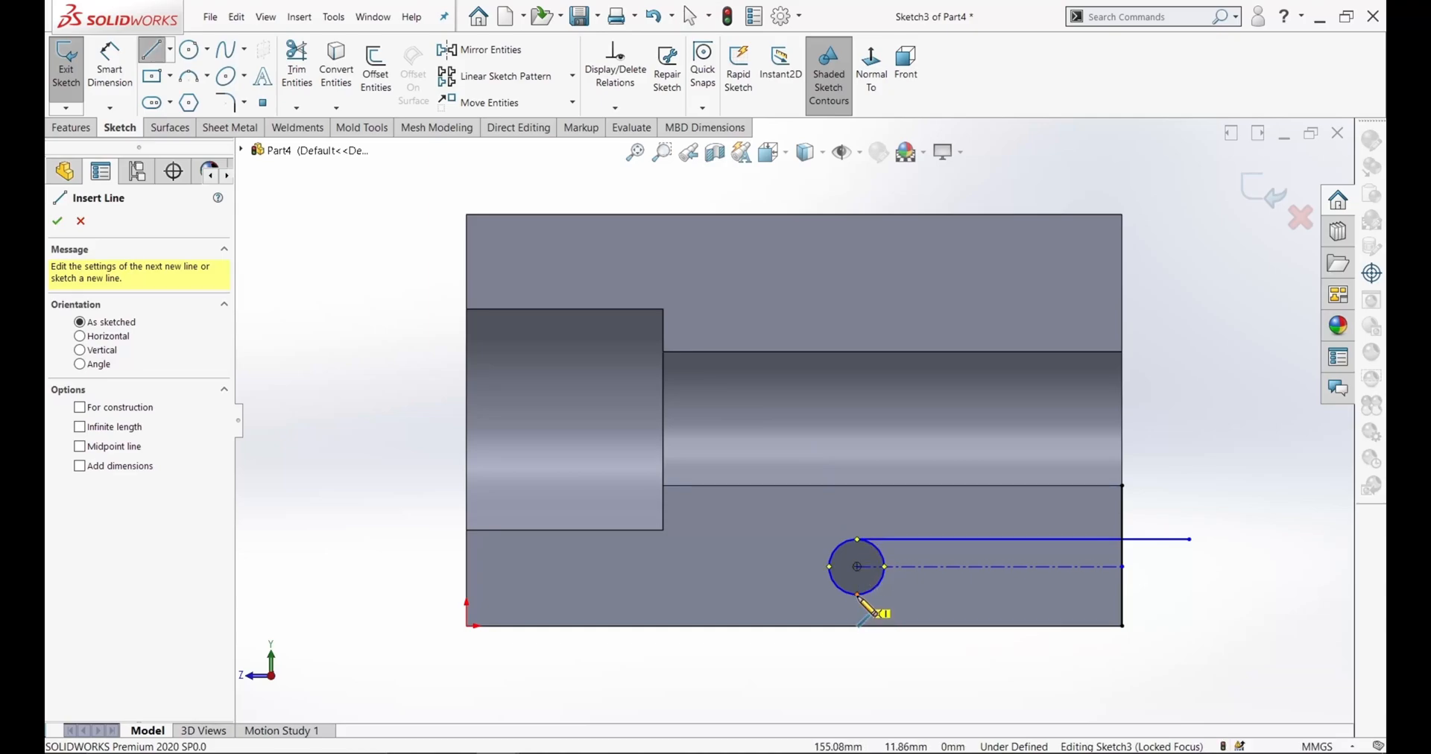
pyautogui.click(856, 594)
pyautogui.click(1189, 595)
pyautogui.rightClick(1202, 597)
pyautogui.click(1205, 600)
pyautogui.rightClick(1209, 597)
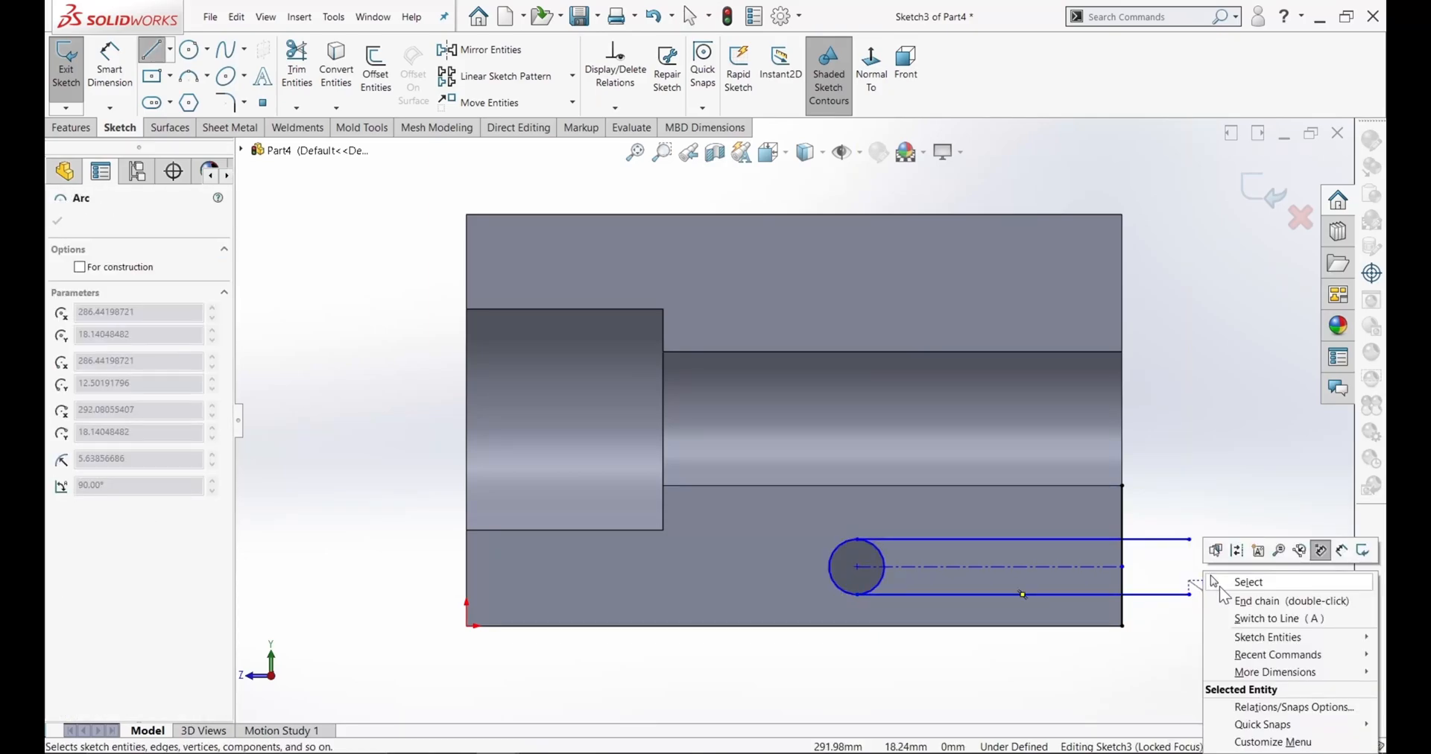
pyautogui.click(1208, 585)
pyautogui.press('Escape')
# - Set the centreline 26 mm above the face's lower edge, and trim the overhanging slot lines and the surplus of the converted end edge
pyautogui.click(109, 67)
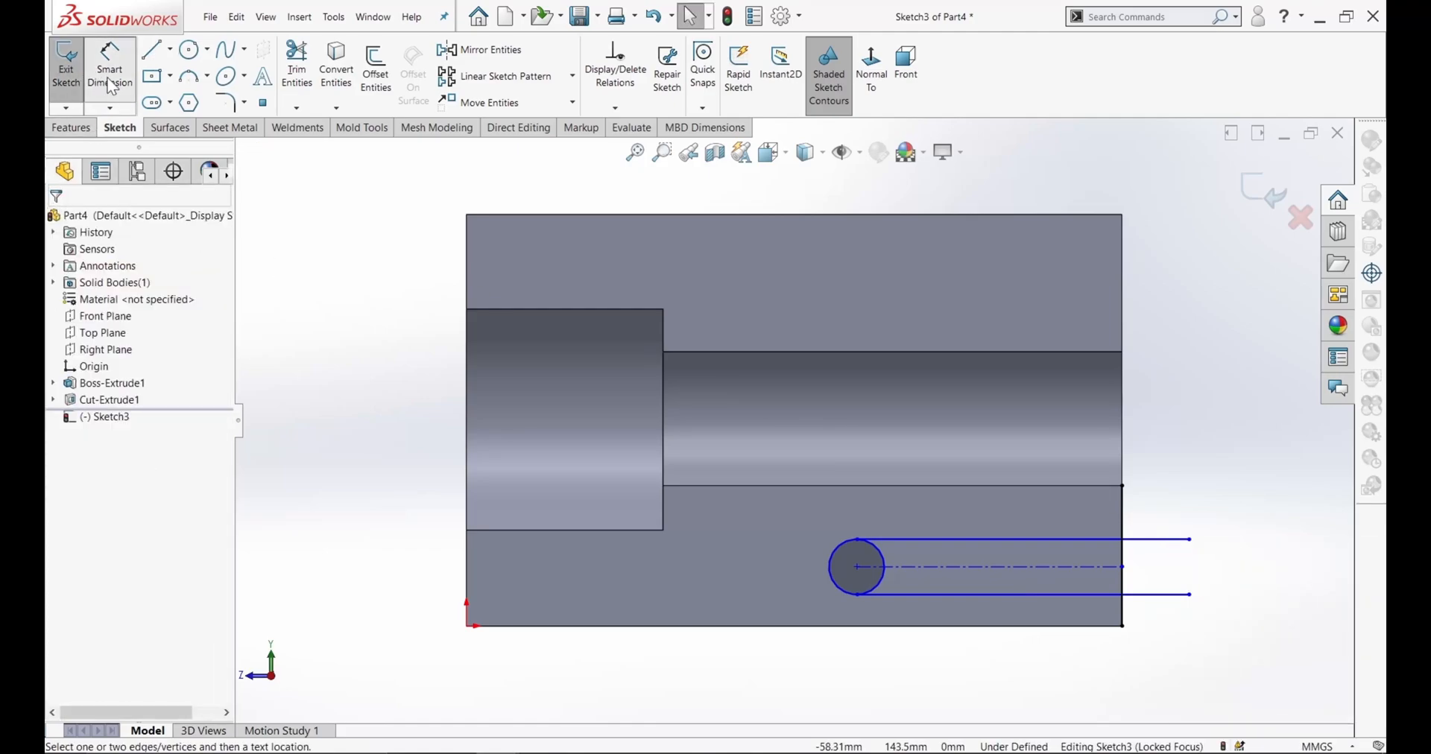
pyautogui.click(1051, 628)
pyautogui.click(1053, 568)
pyautogui.click(1223, 600)
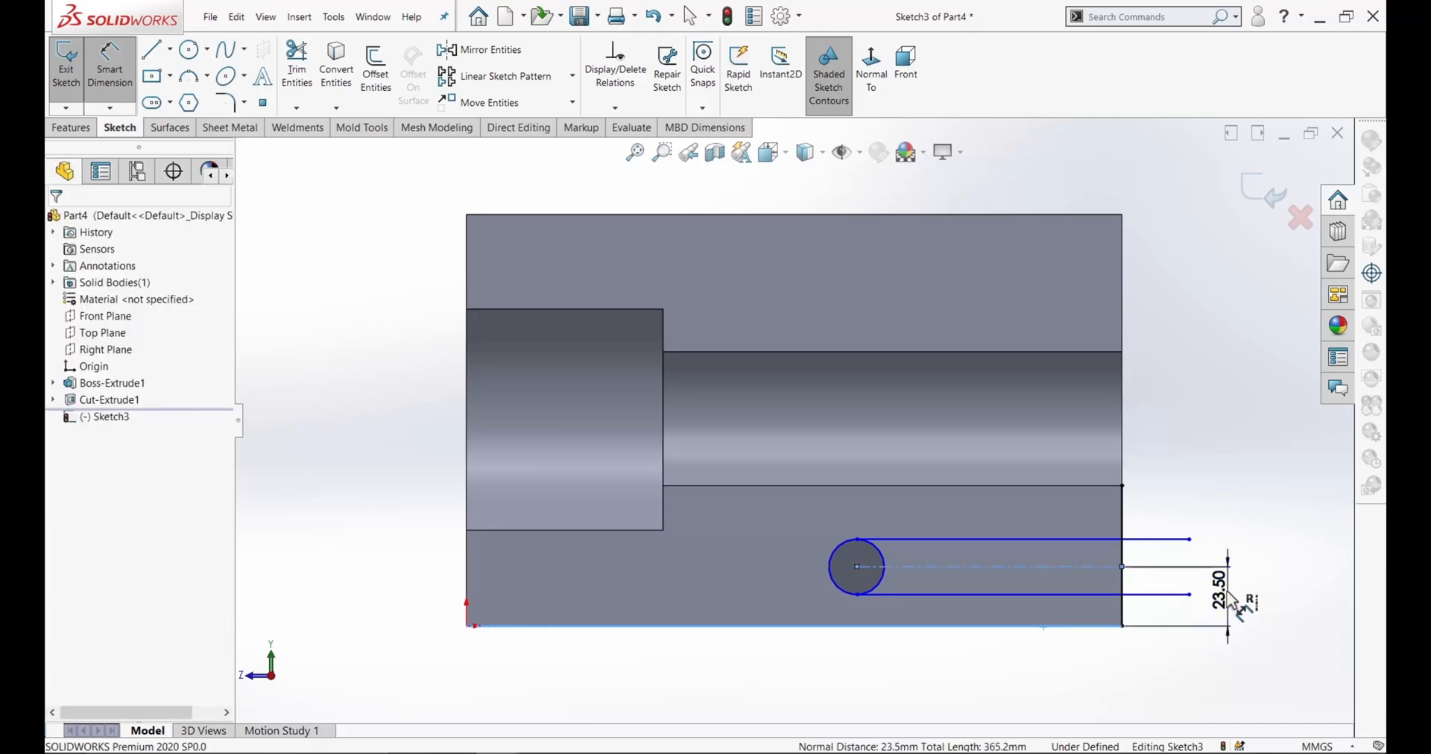
pyautogui.press('Return')
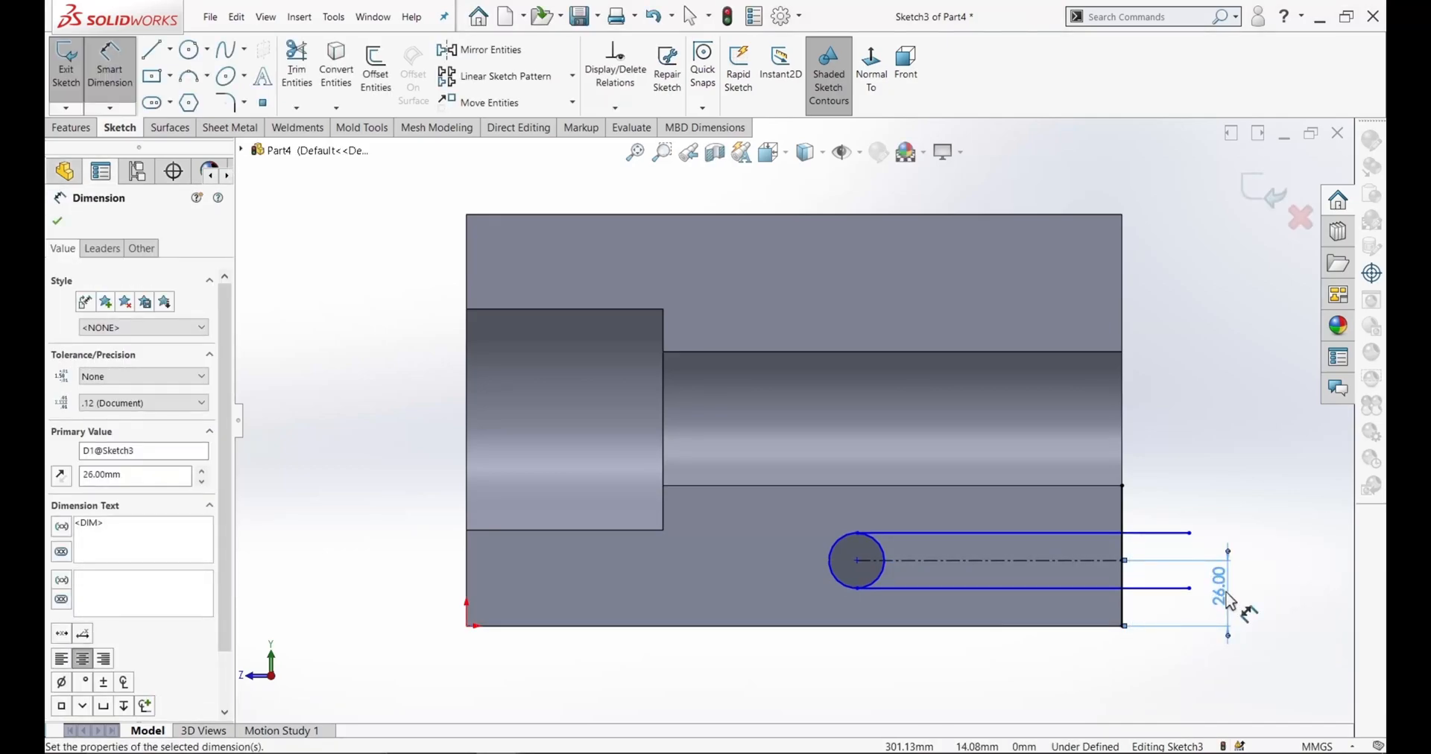
pyautogui.rightClick(1171, 489)
pyautogui.click(1211, 531)
pyautogui.click(297, 74)
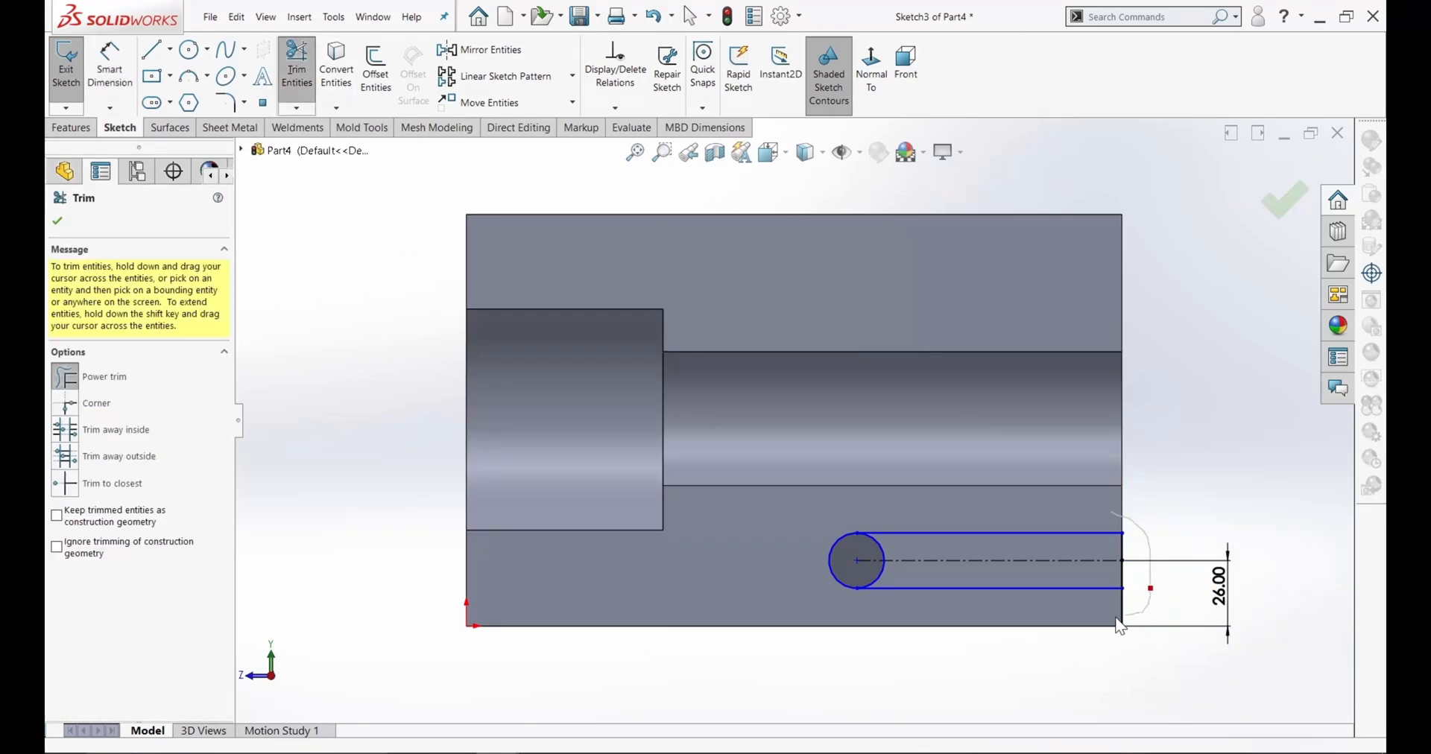
pyautogui.click(58, 222)
# - Dimension the slot's centreline length to 114 mm and the circle's diameter to 22 mm
pyautogui.click(110, 64)
pyautogui.click(923, 557)
pyautogui.click(924, 516)
pyautogui.write('114')
pyautogui.press('Return')
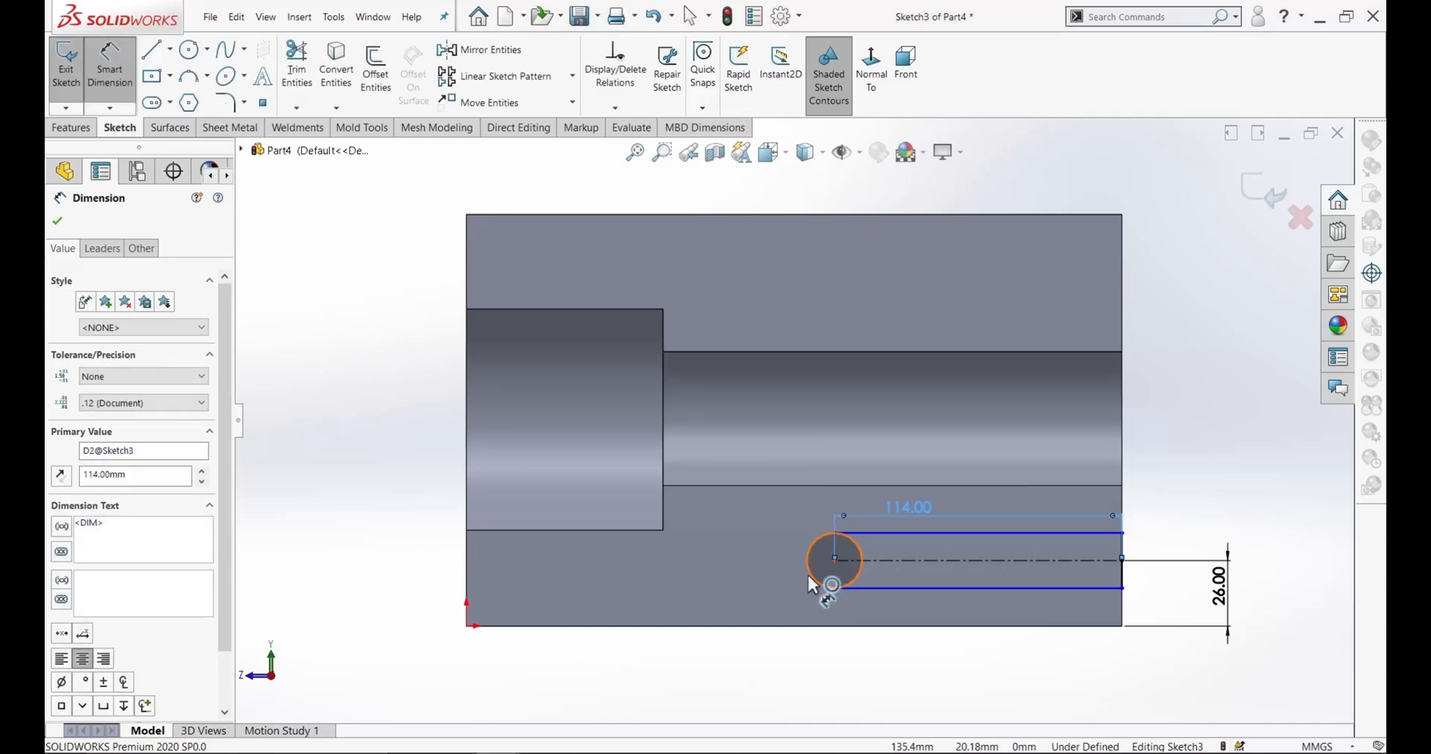
pyautogui.click(808, 575)
pyautogui.click(742, 585)
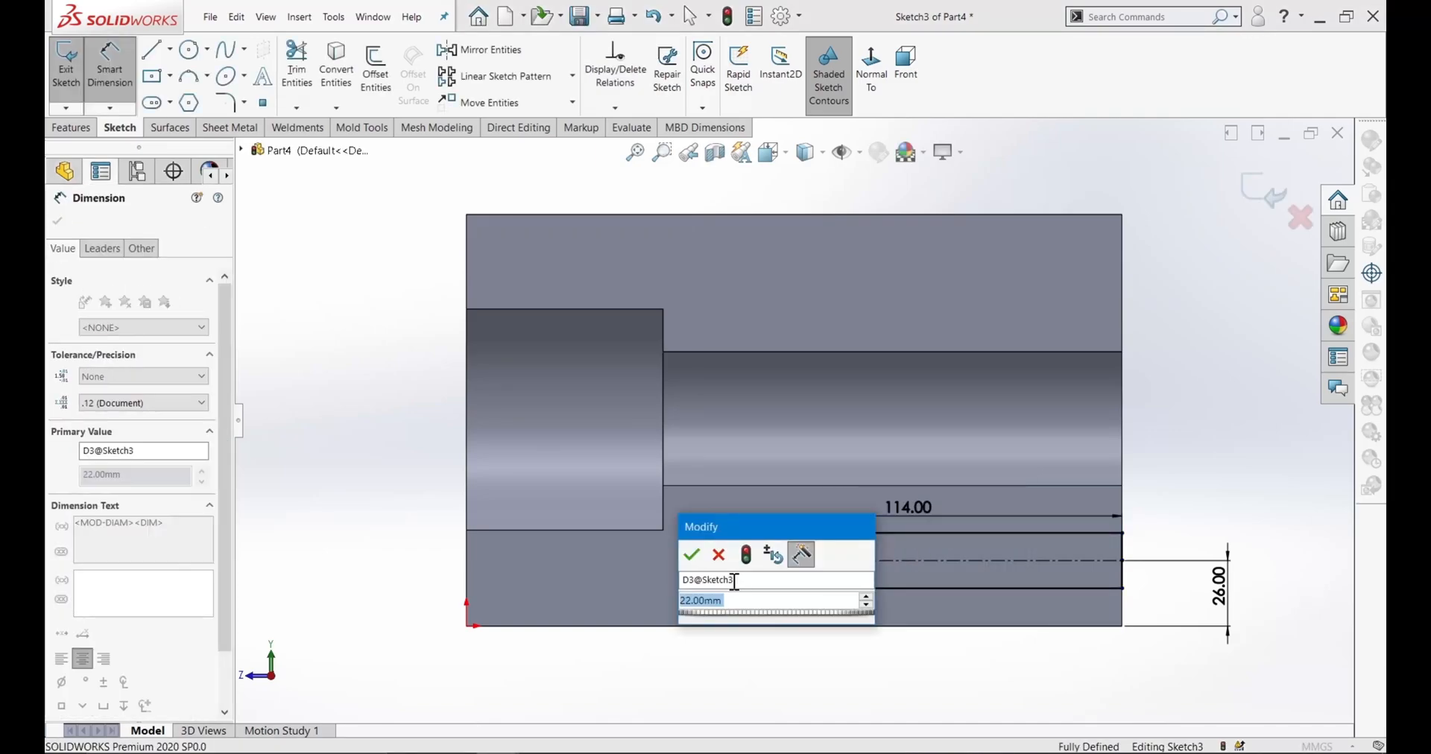
pyautogui.click(693, 555)
pyautogui.click(58, 221)
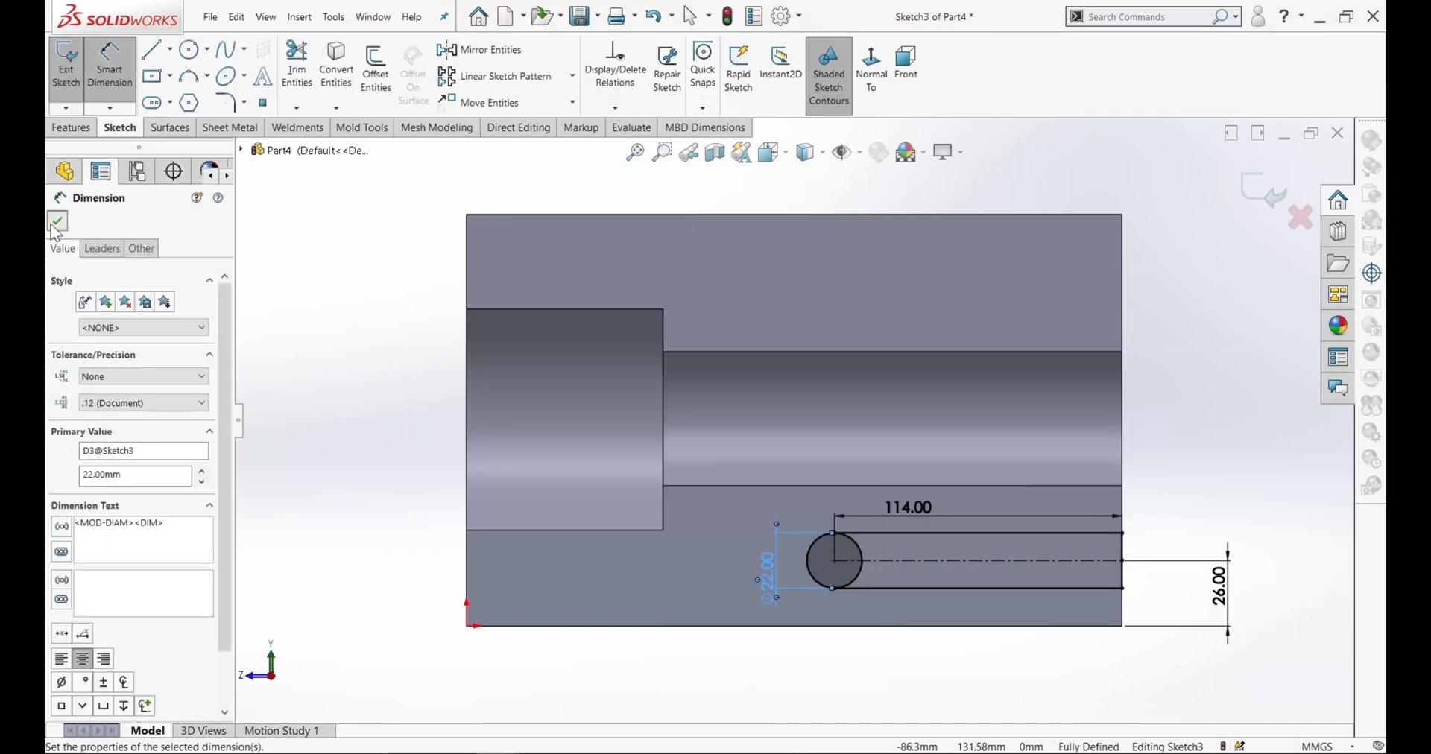
# - Trim away the inner half of the circle to leave an open-ended slot outline with one rounded end
pyautogui.click(302, 94)
pyautogui.moveTo(852, 541)
pyautogui.mouseDown()
pyautogui.moveTo(873, 582)
pyautogui.moveTo(855, 579)
pyautogui.moveTo(854, 552)
pyautogui.moveTo(873, 543)
pyautogui.mouseUp()
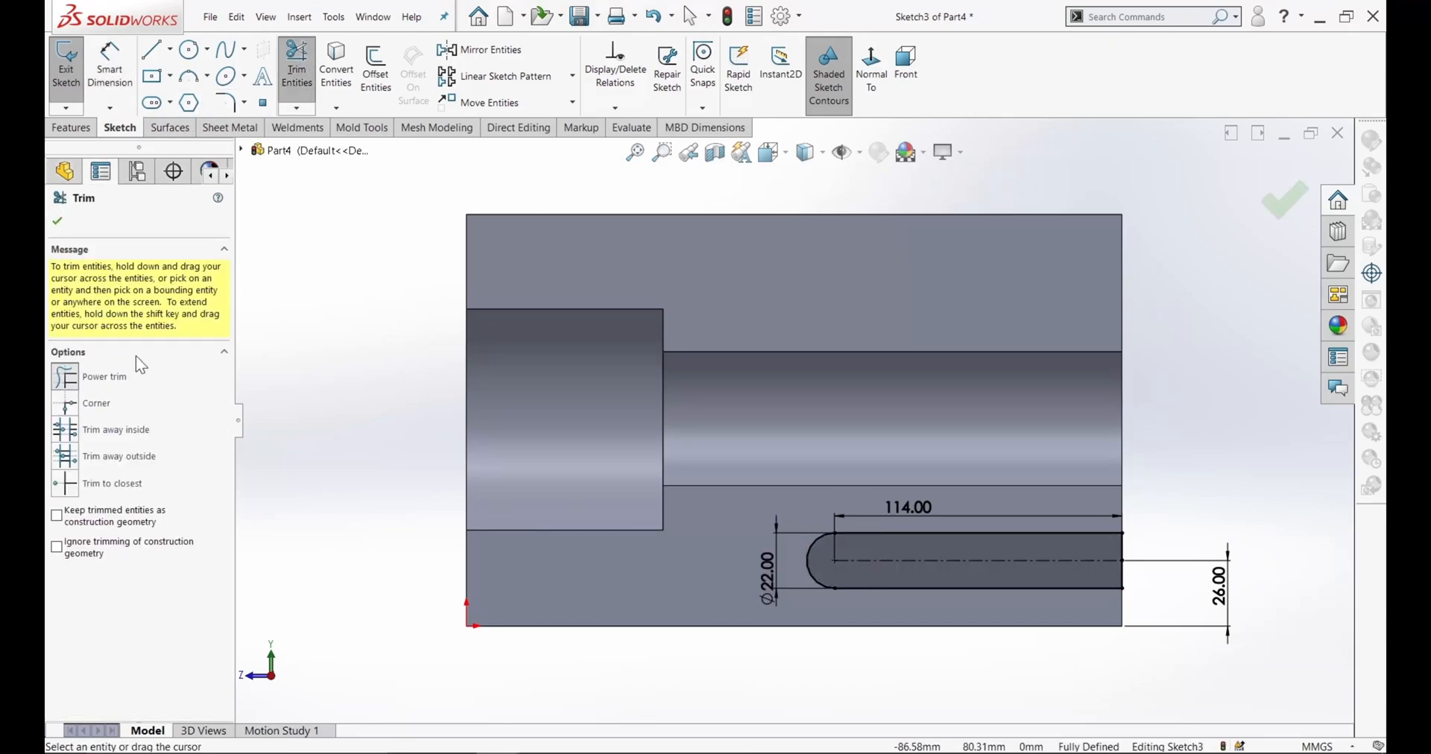
pyautogui.click(57, 222)
# - Extrude-cut the rounded slot sketch to a blind depth of 13 mm into the side face
pyautogui.click(69, 126)
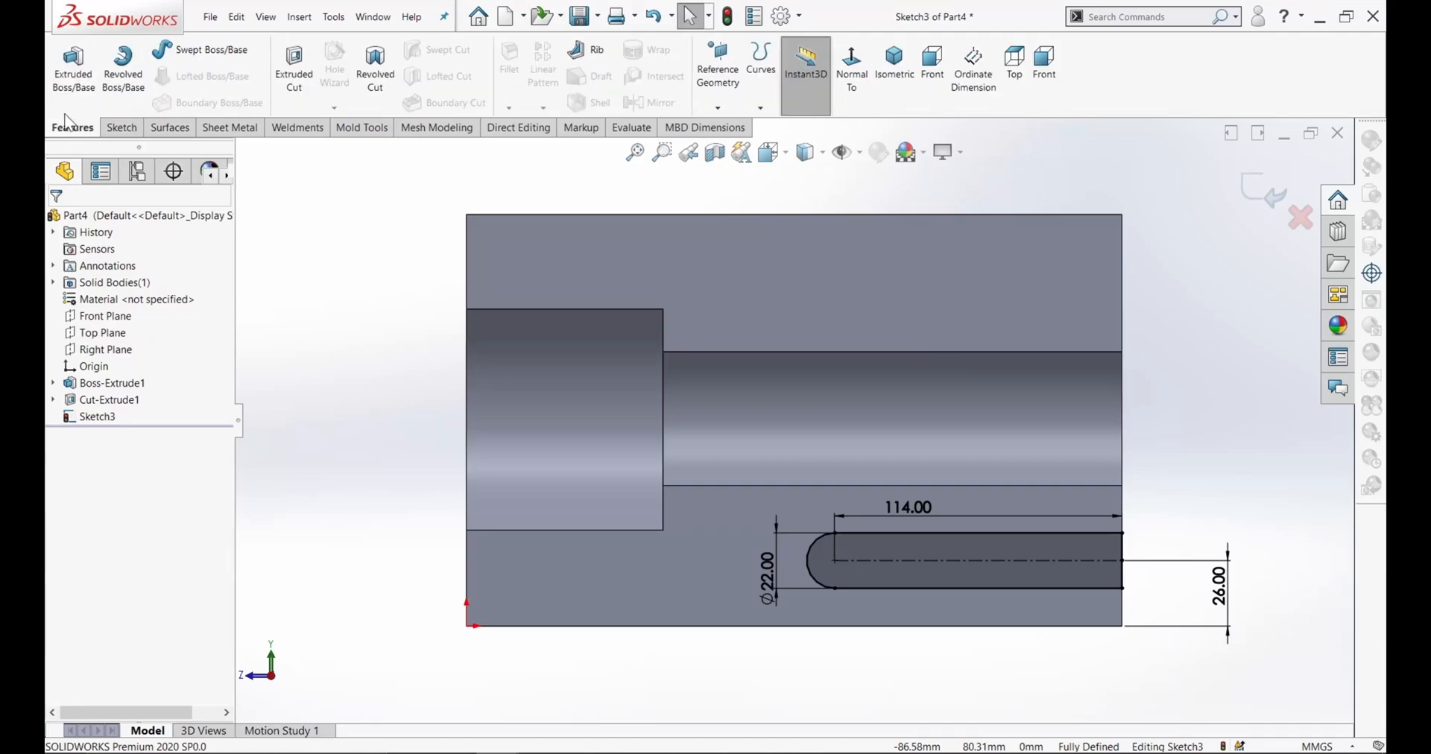
pyautogui.click(290, 73)
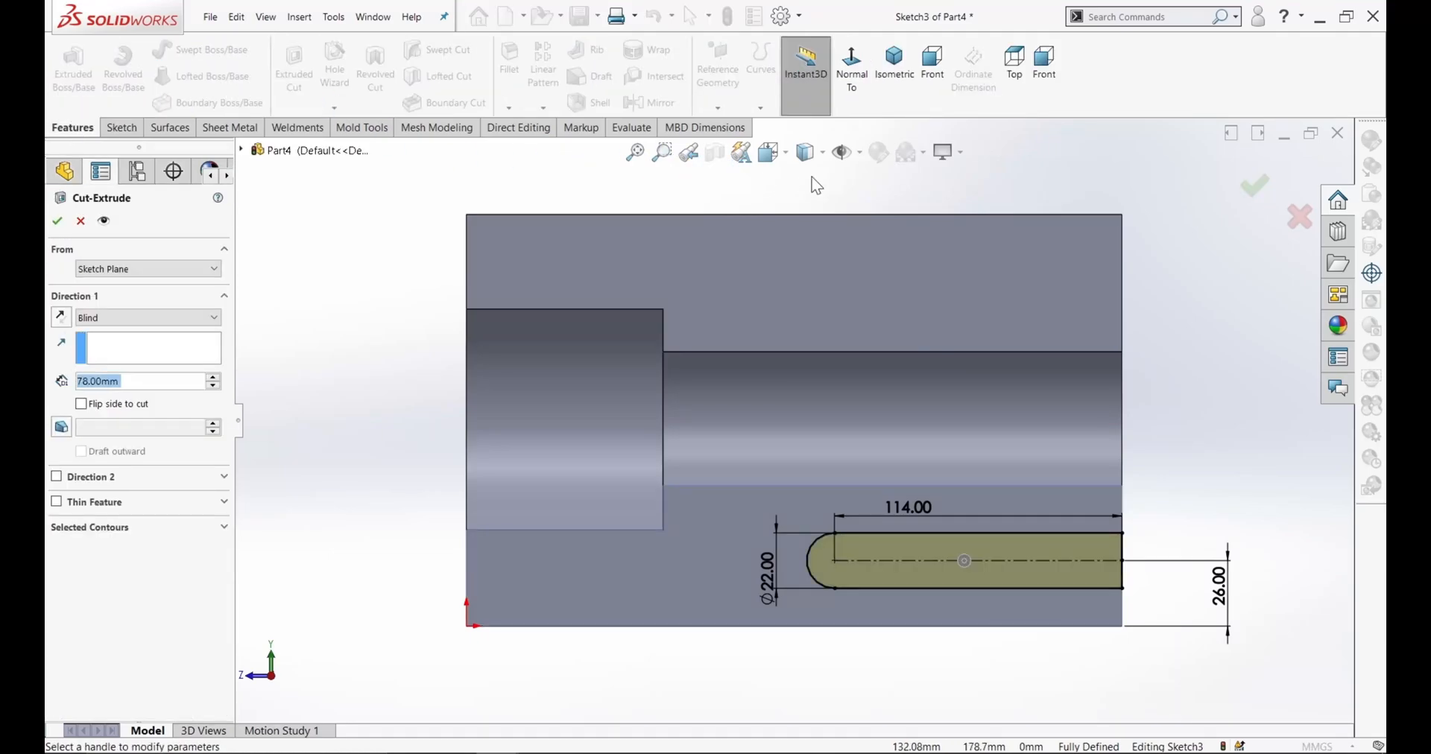
pyautogui.click(893, 60)
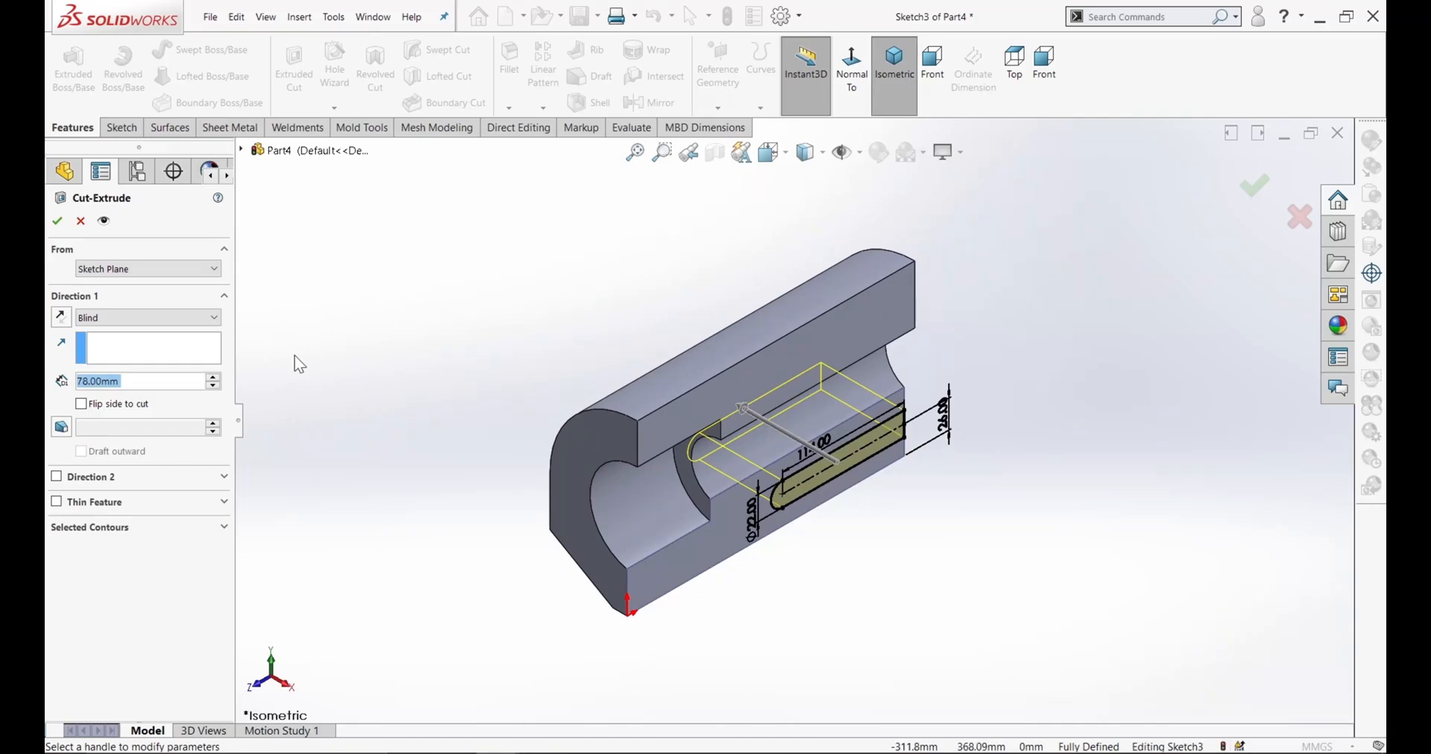
pyautogui.write('13')
pyautogui.press('Return')
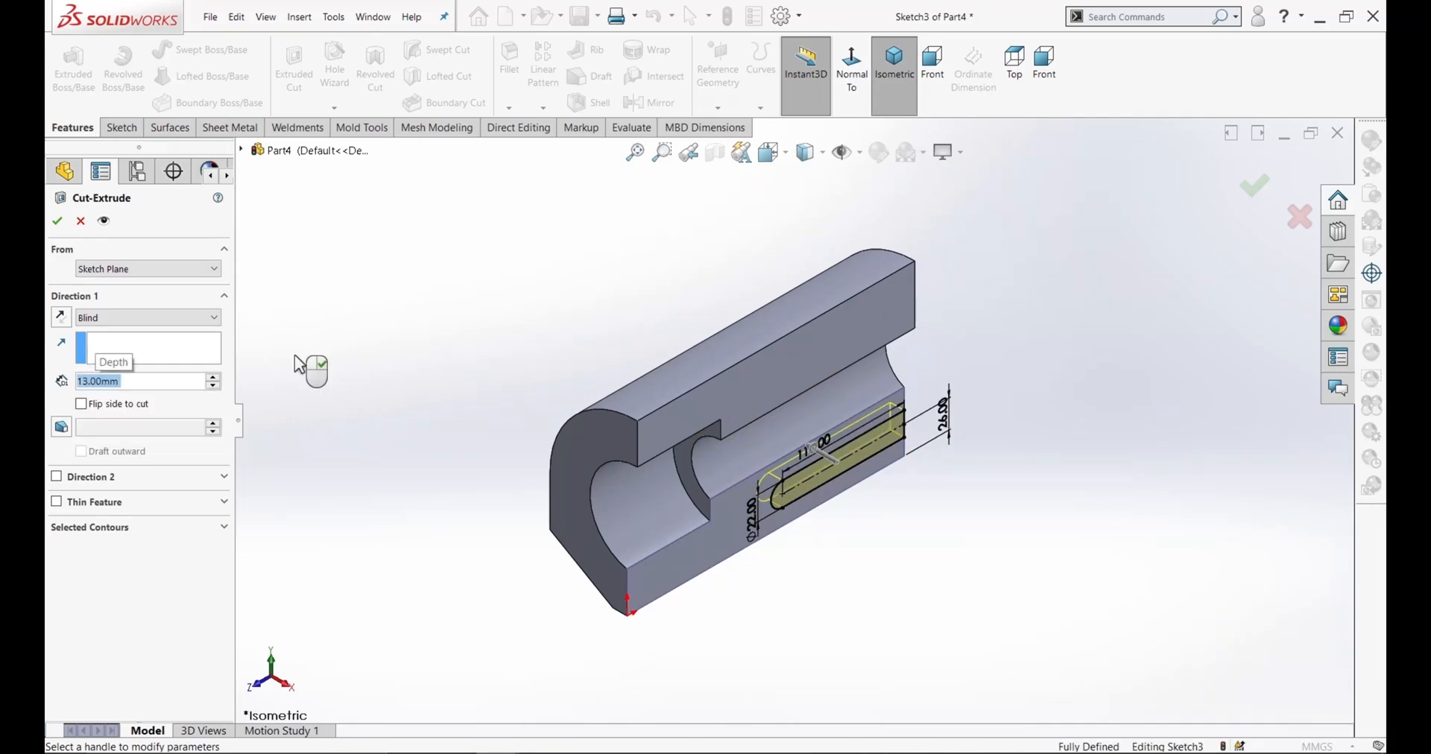
pyautogui.click(58, 221)
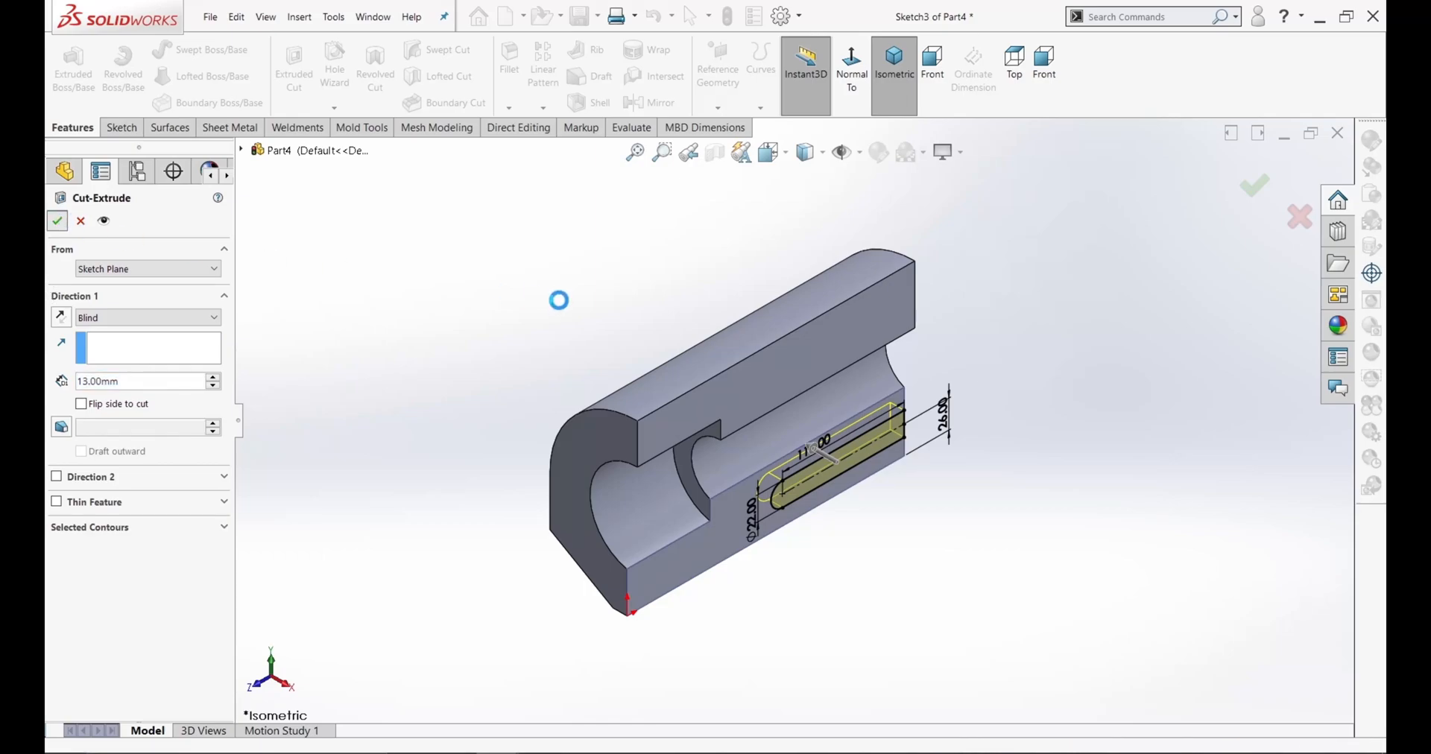
# - Create a reference plane parallel to the Top Plane, offset 84 mm upward
pyautogui.moveTo(540, 315); pyautogui.dragTo(480, 256, button='middle')
pyautogui.click(104, 333)
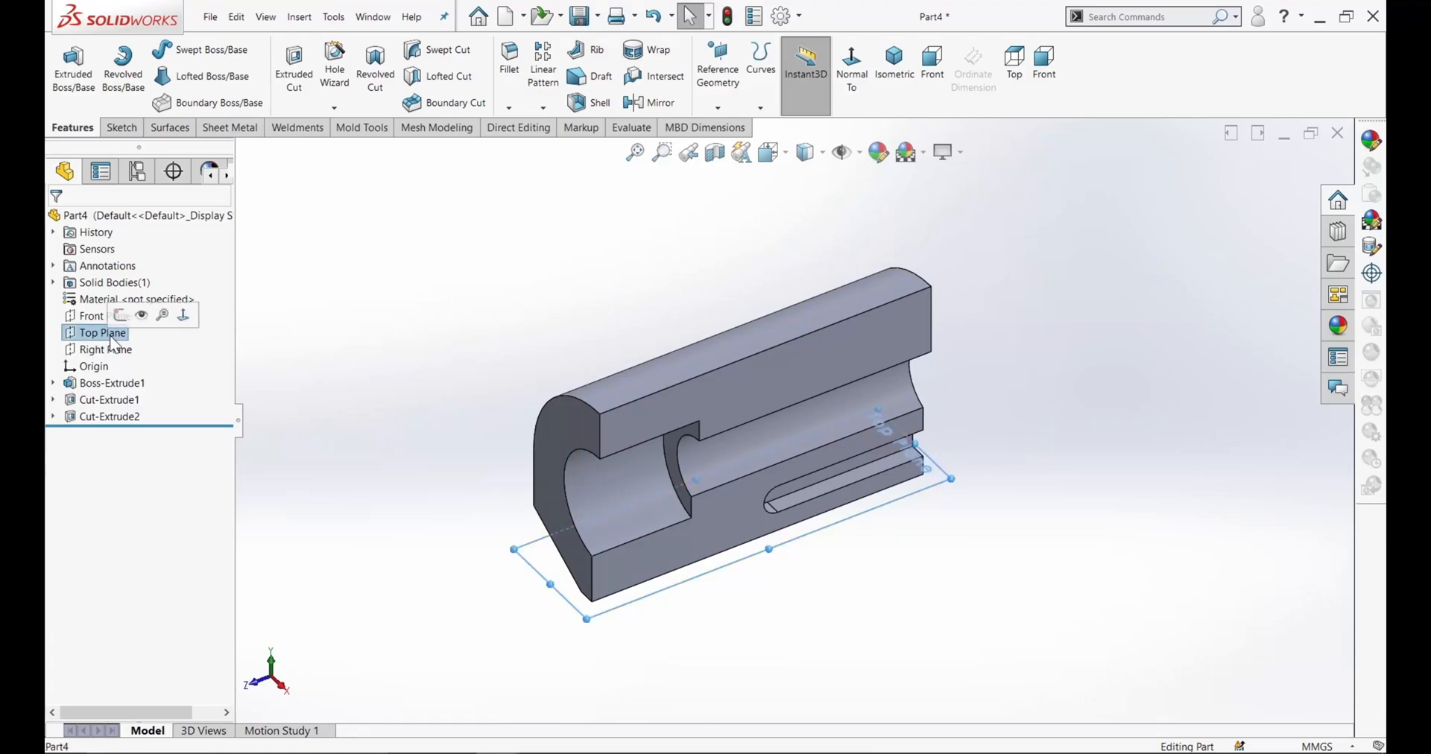
pyautogui.click(718, 107)
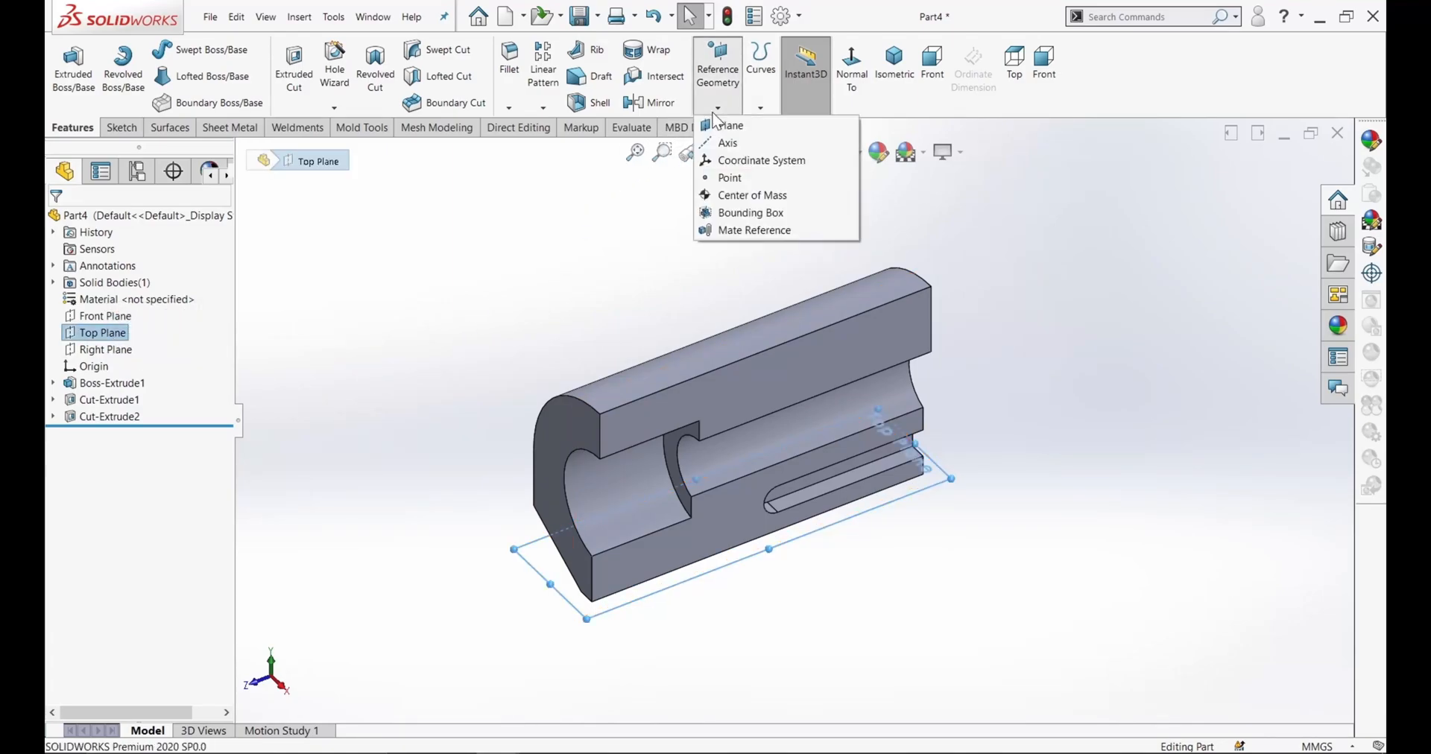
pyautogui.click(731, 125)
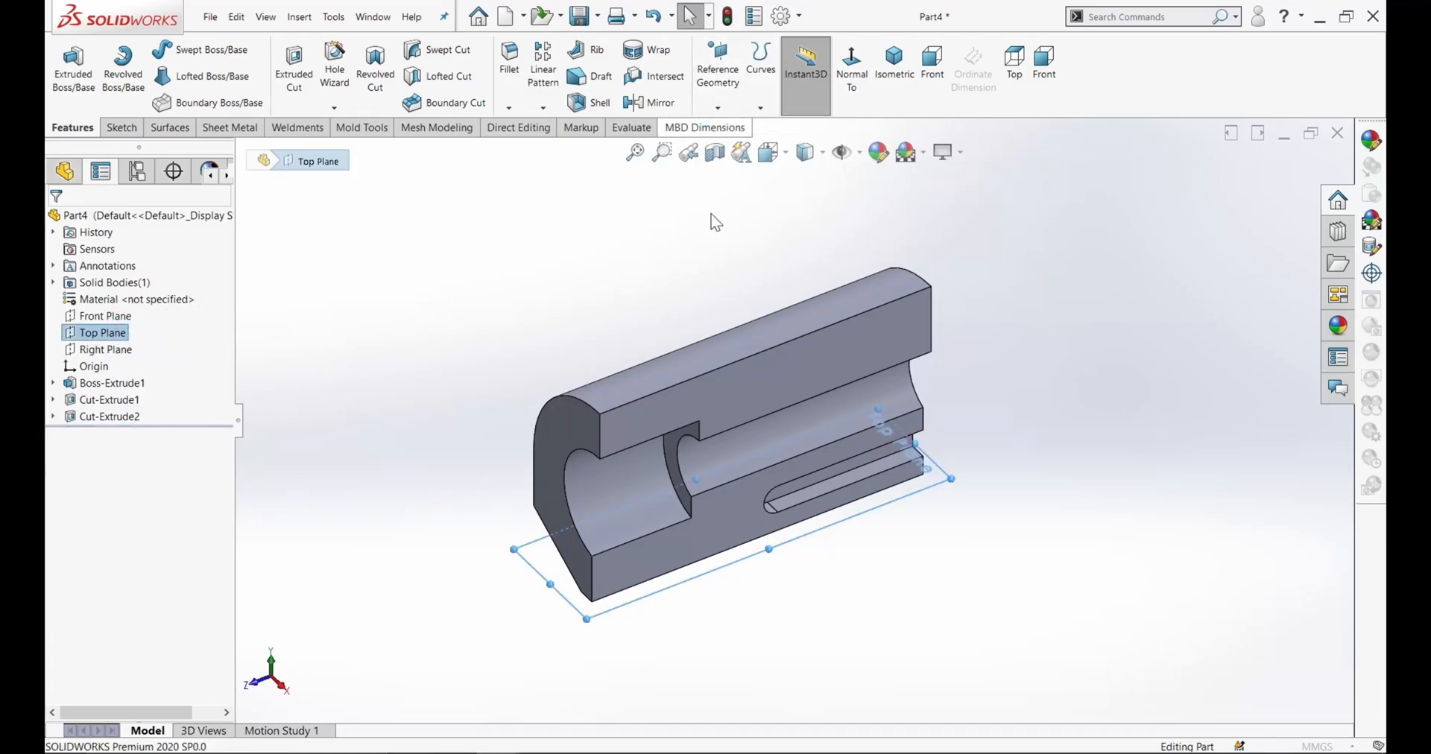
pyautogui.moveTo(503, 360); pyautogui.dragTo(302, 454, button='middle')
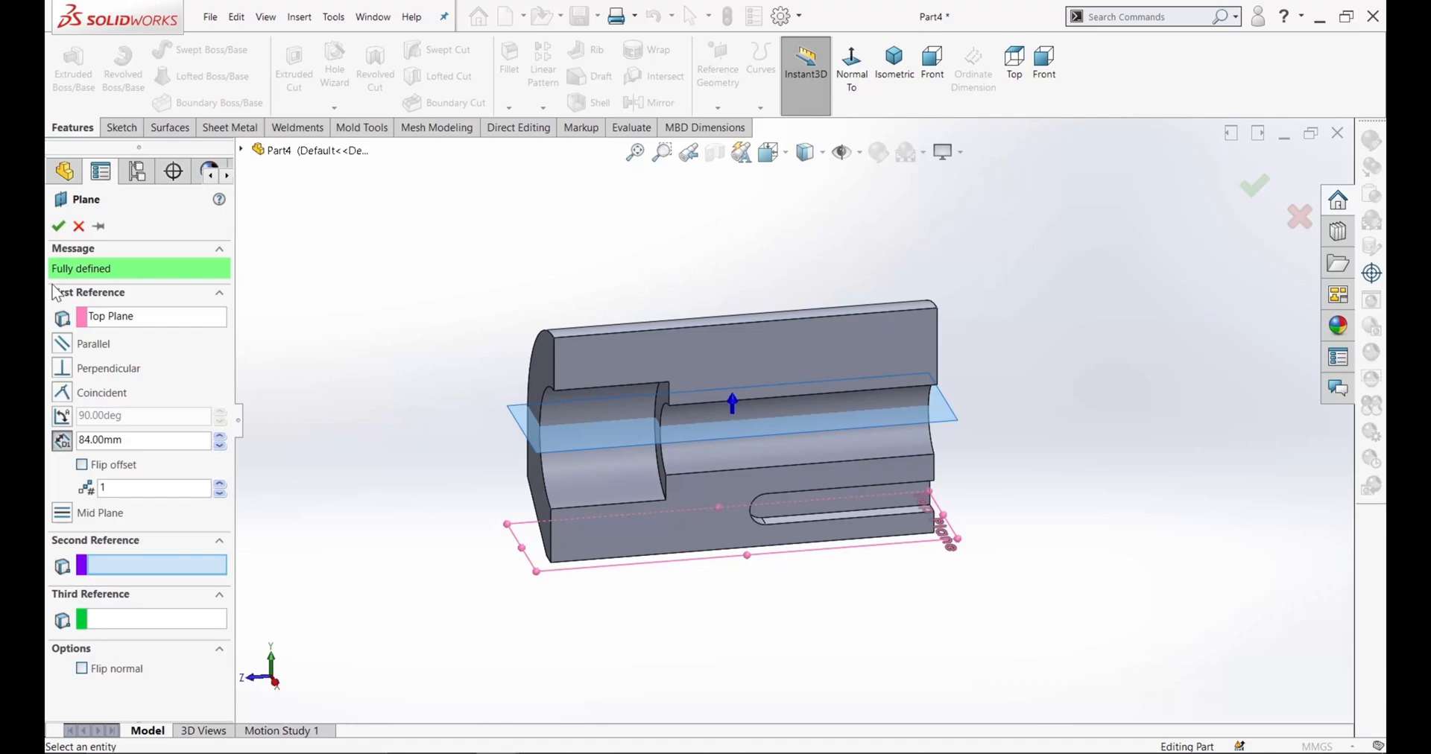
pyautogui.click(59, 228)
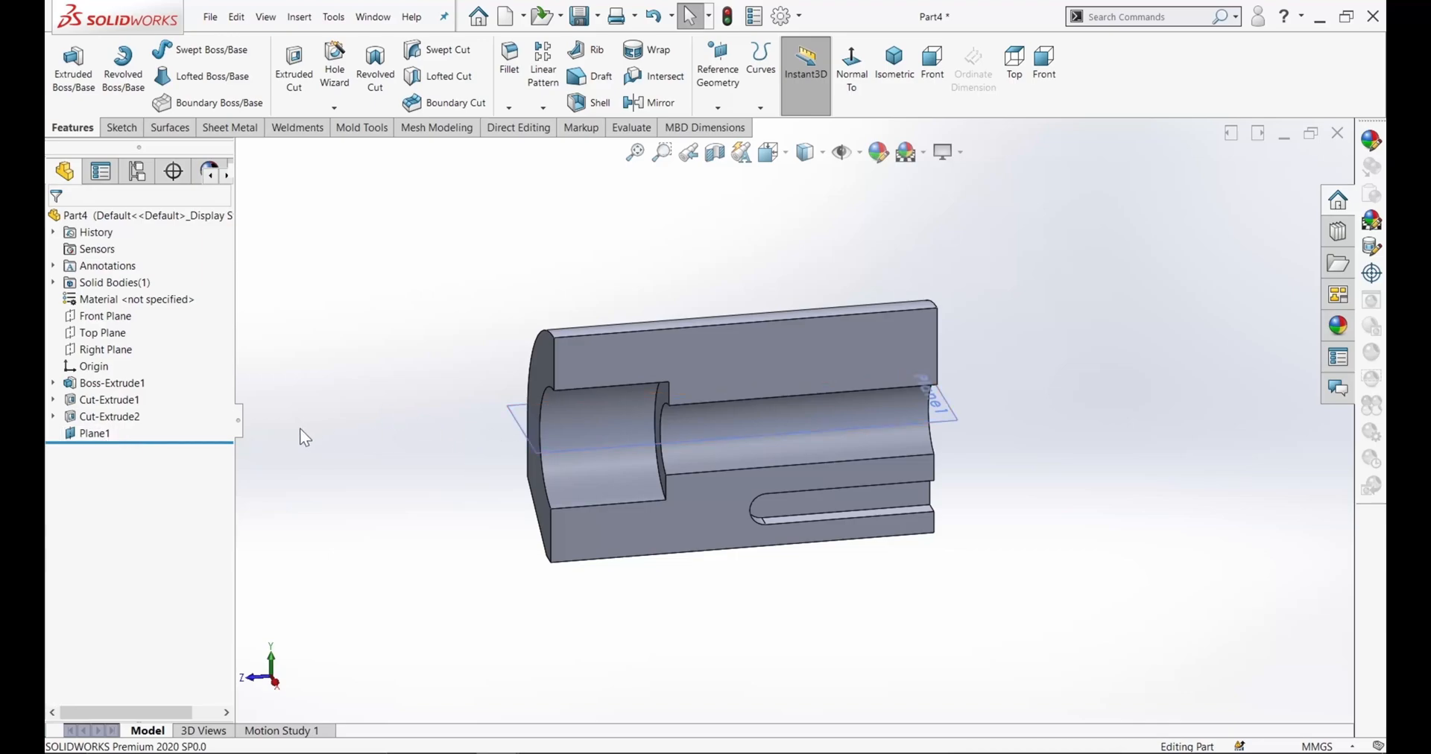
# - On the new offset plane, sketch a corner rectangle about 31 by 67 mm, with one side on the part's straight long edge
pyautogui.click(100, 437)
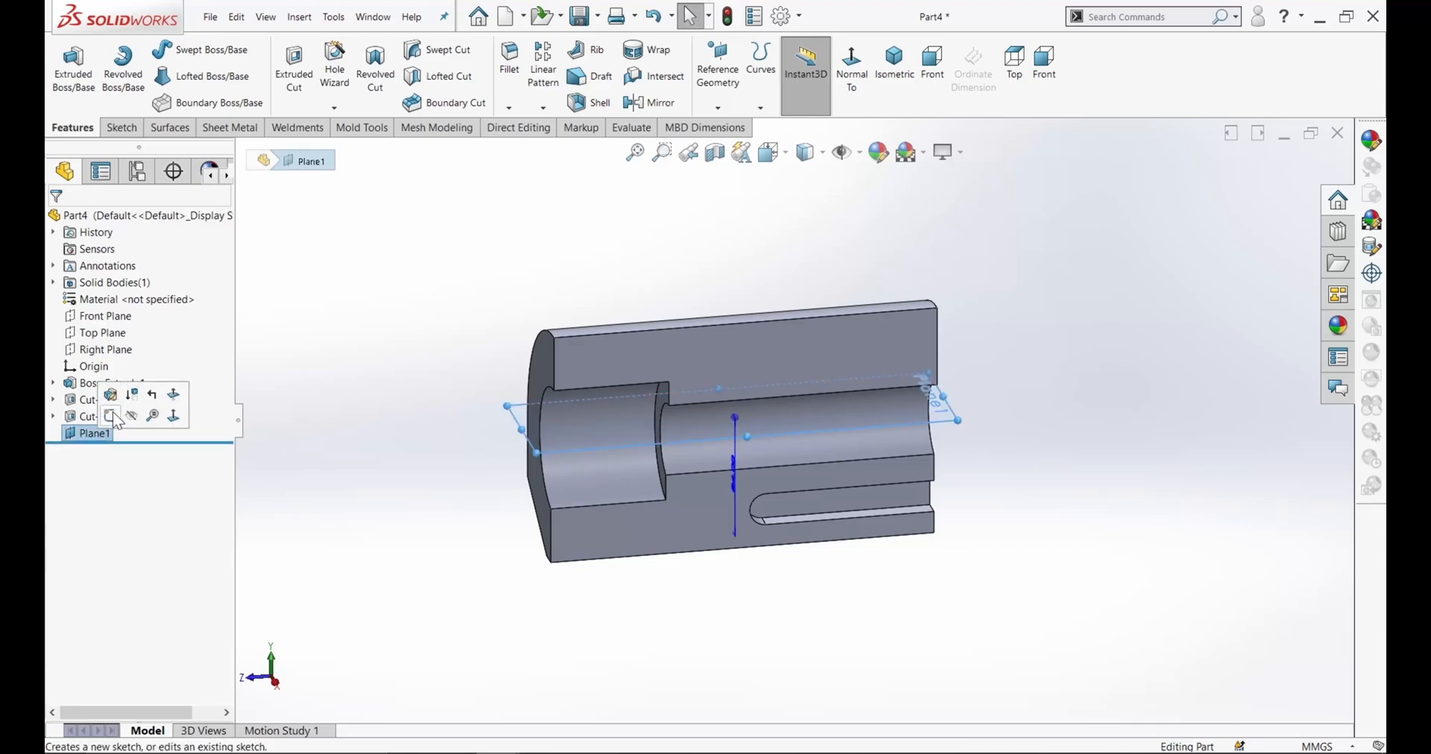
pyautogui.click(114, 412)
pyautogui.click(871, 106)
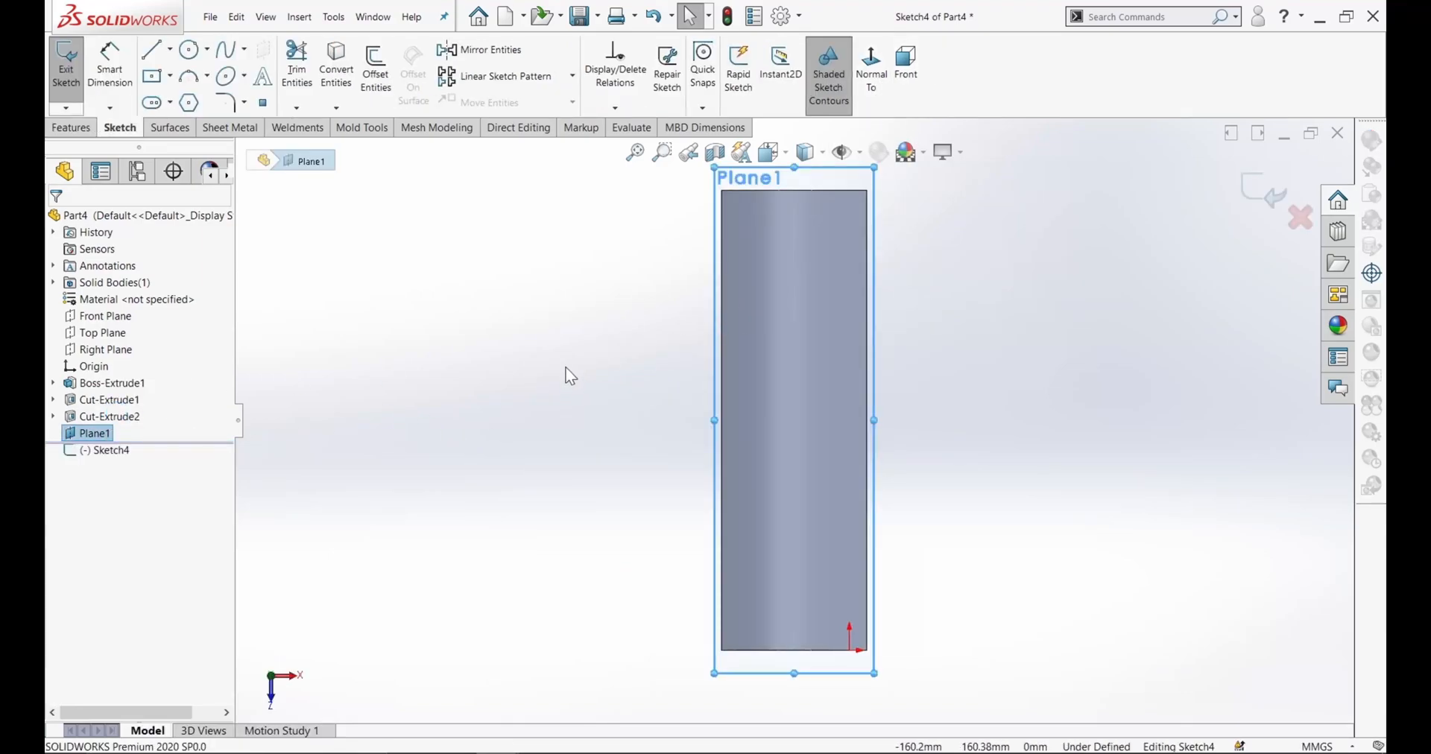
pyautogui.click(522, 328)
pyautogui.click(170, 76)
pyautogui.click(205, 99)
pyautogui.click(867, 268)
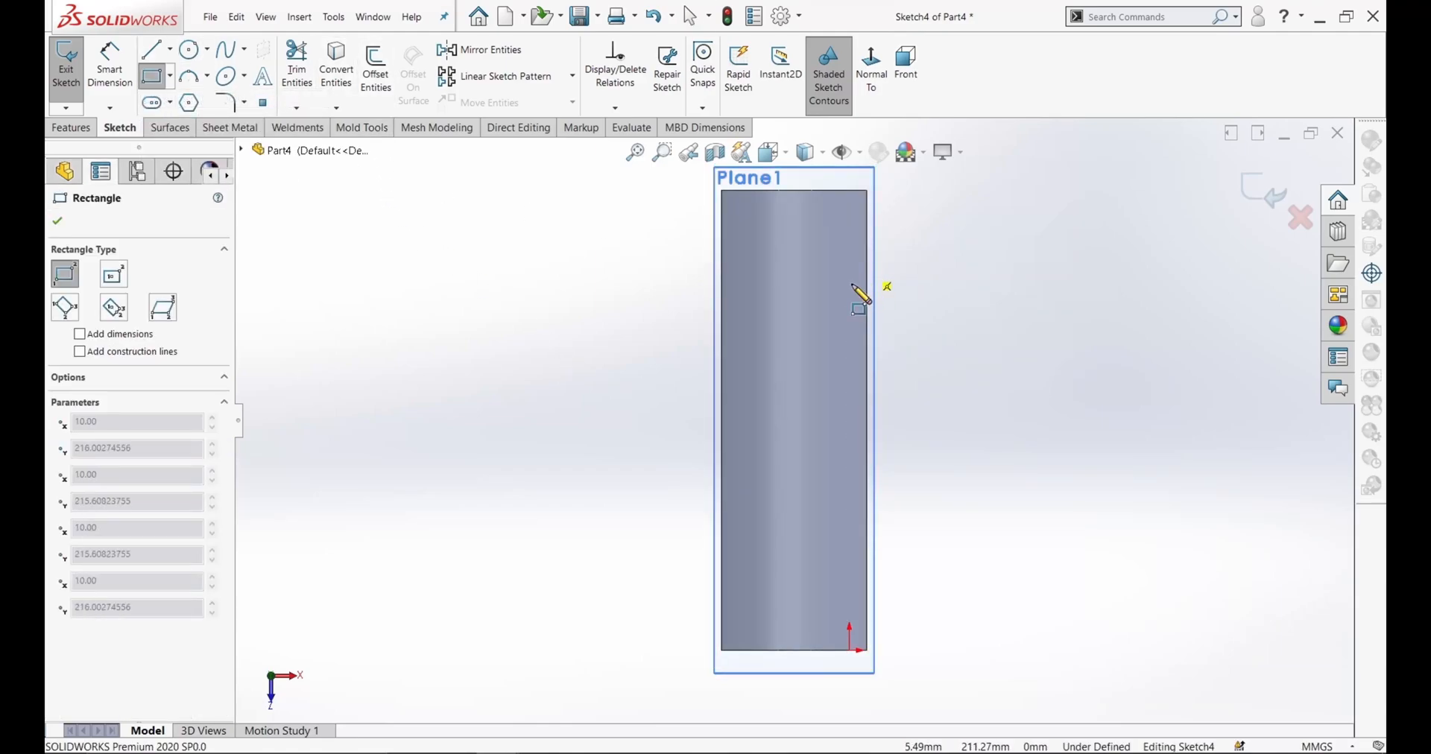
pyautogui.click(813, 387)
pyautogui.rightClick(991, 298)
pyautogui.click(1003, 297)
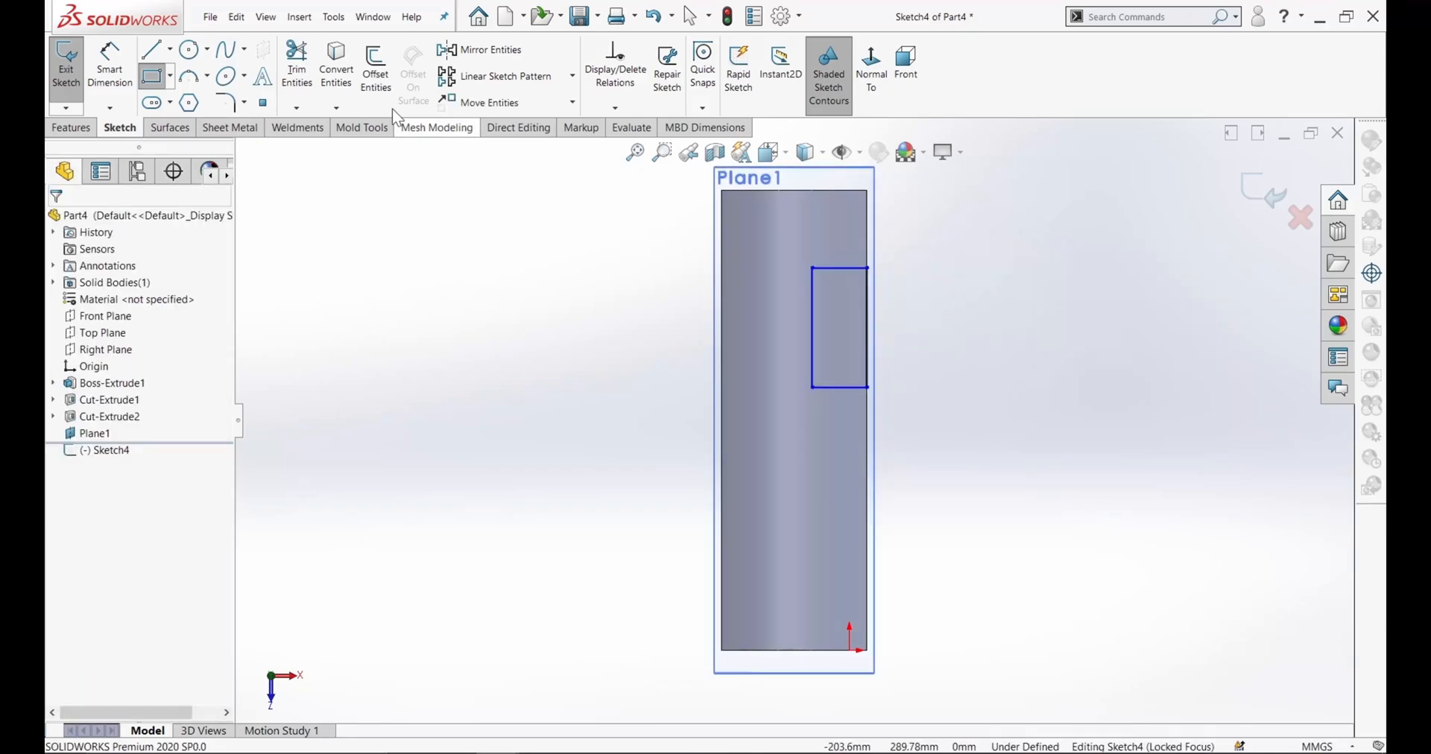
# - Dimension the rectangle's width to 19 mm
pyautogui.click(109, 79)
pyautogui.click(840, 267)
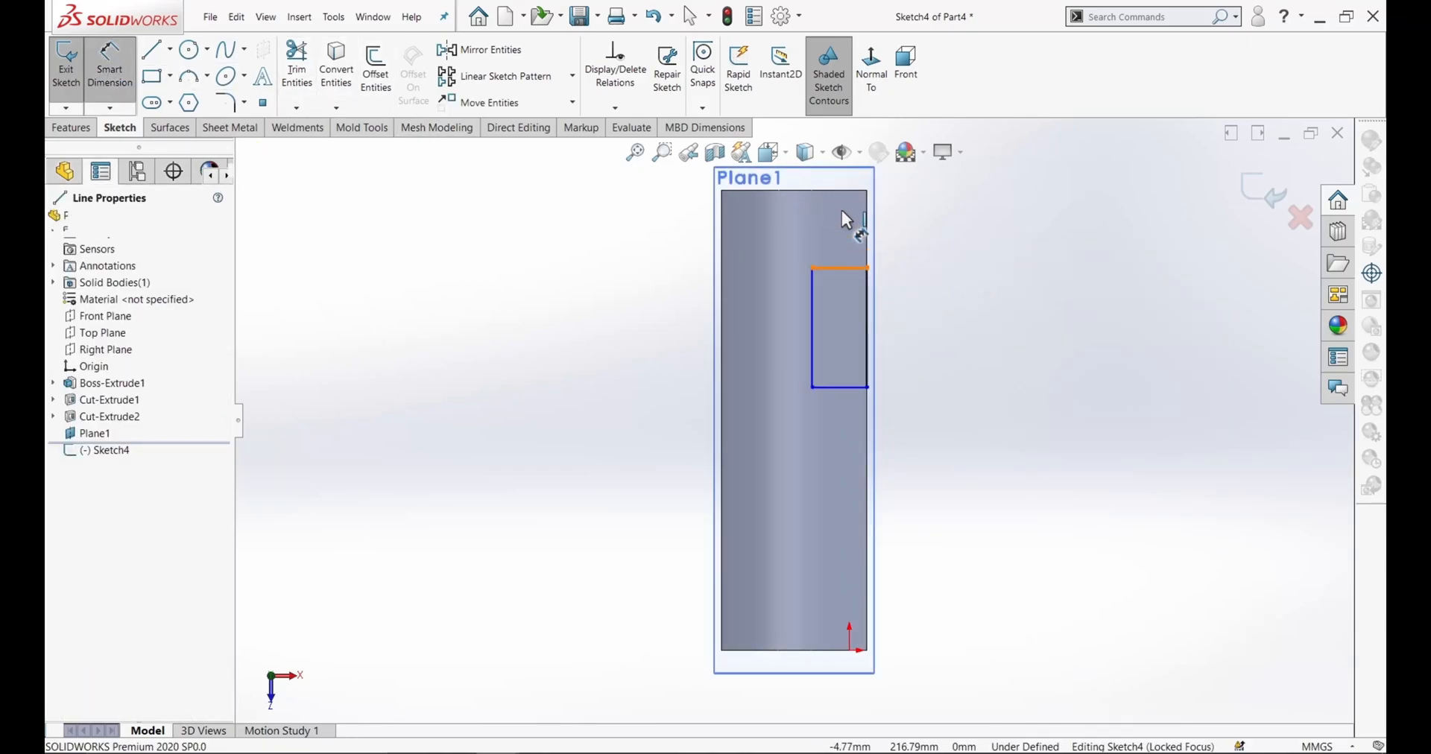
pyautogui.click(841, 190)
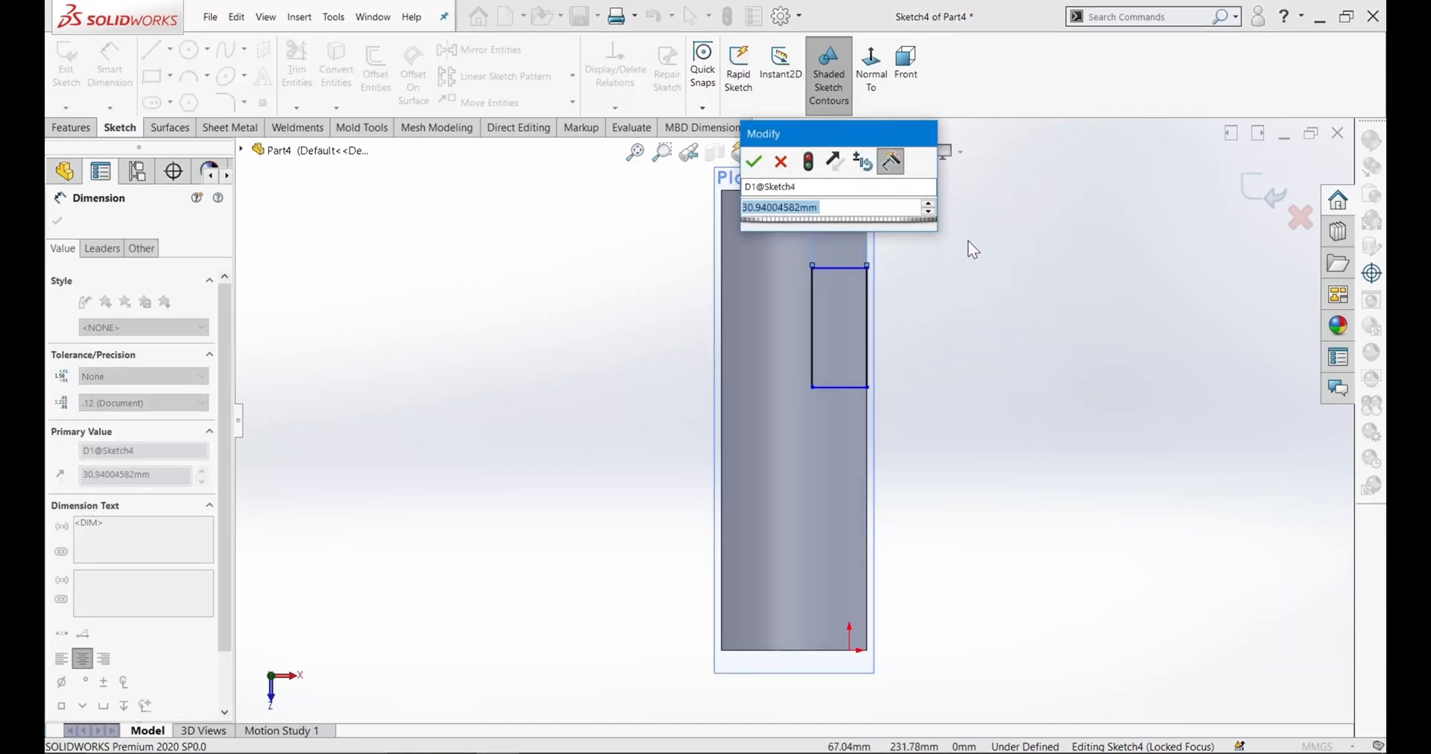
pyautogui.write('19')
pyautogui.press('Return')
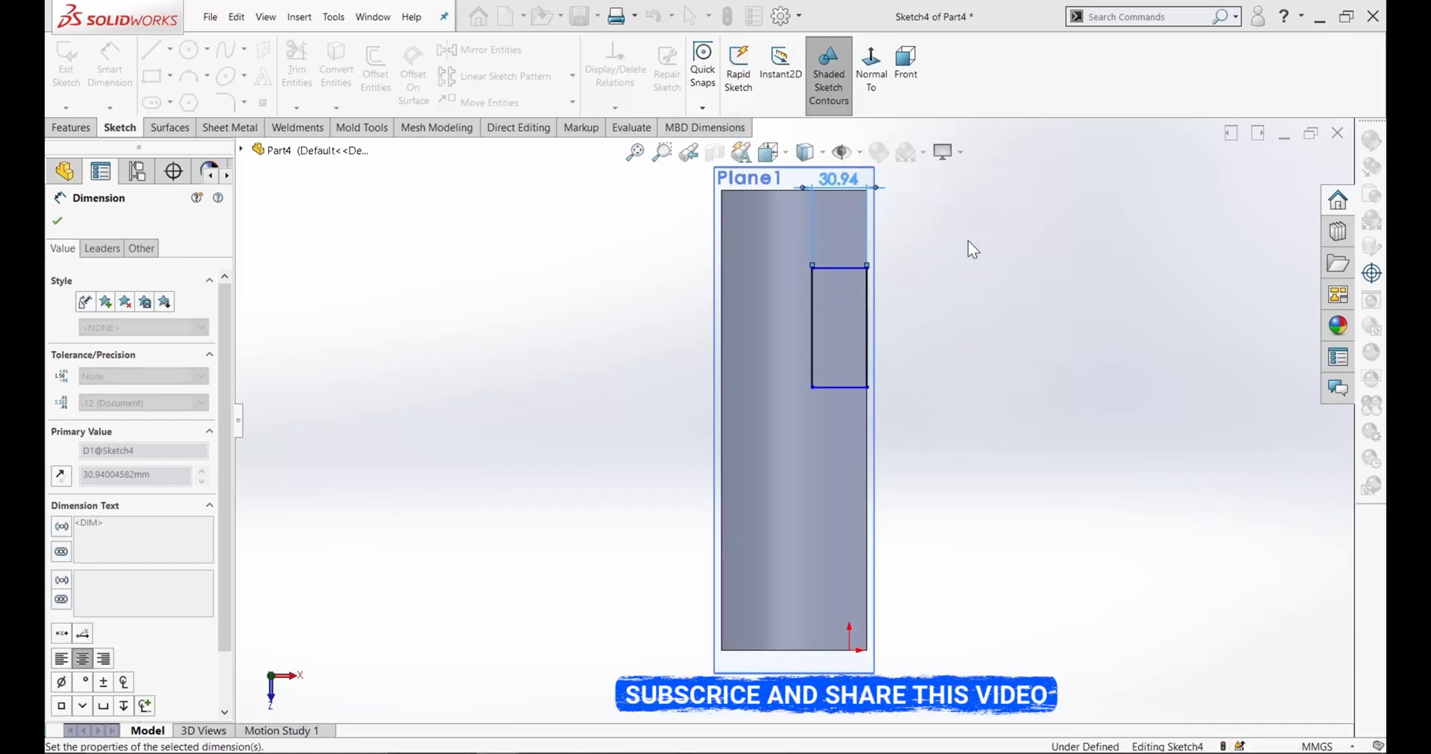
# - Dimension the distance from the rectangle's near side to the part's rear end edge to 38 mm
pyautogui.click(856, 267)
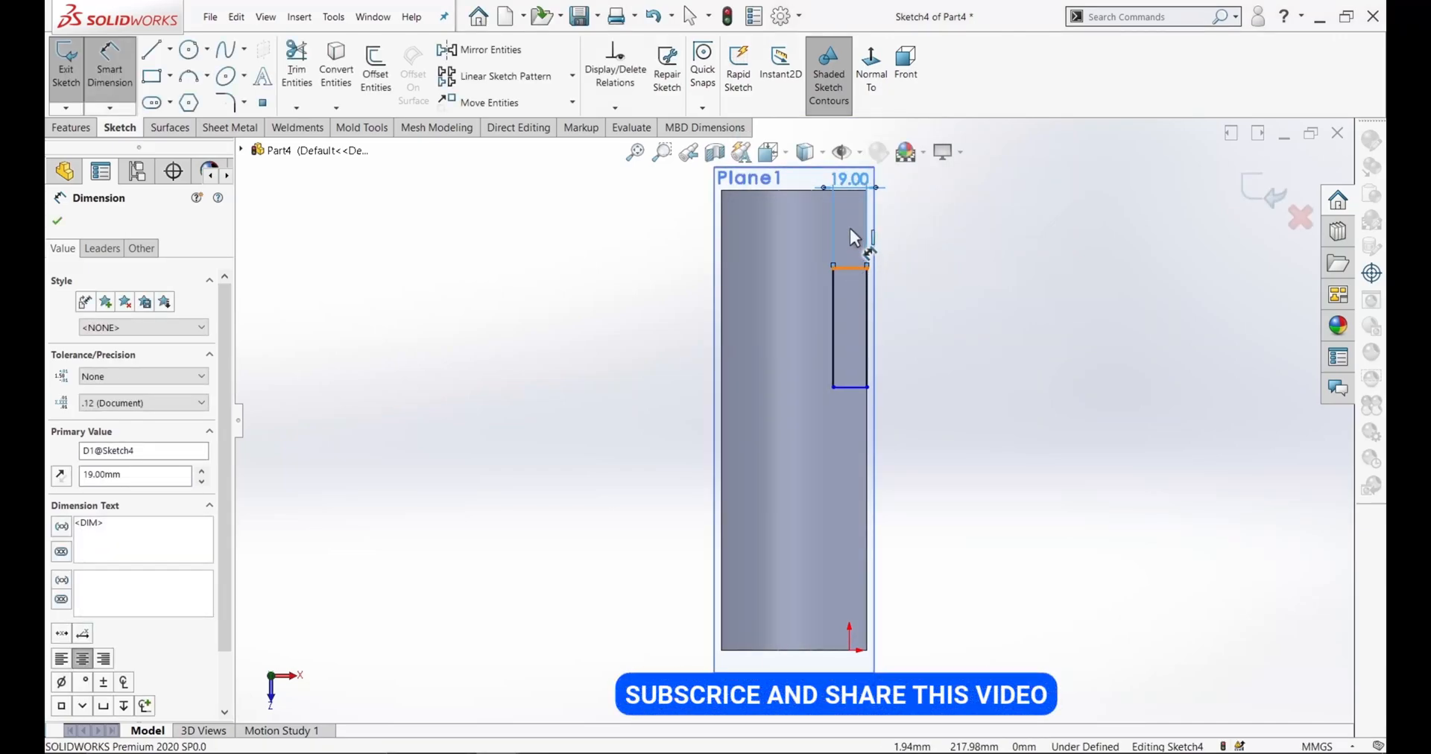
pyautogui.click(848, 190)
pyautogui.click(619, 263)
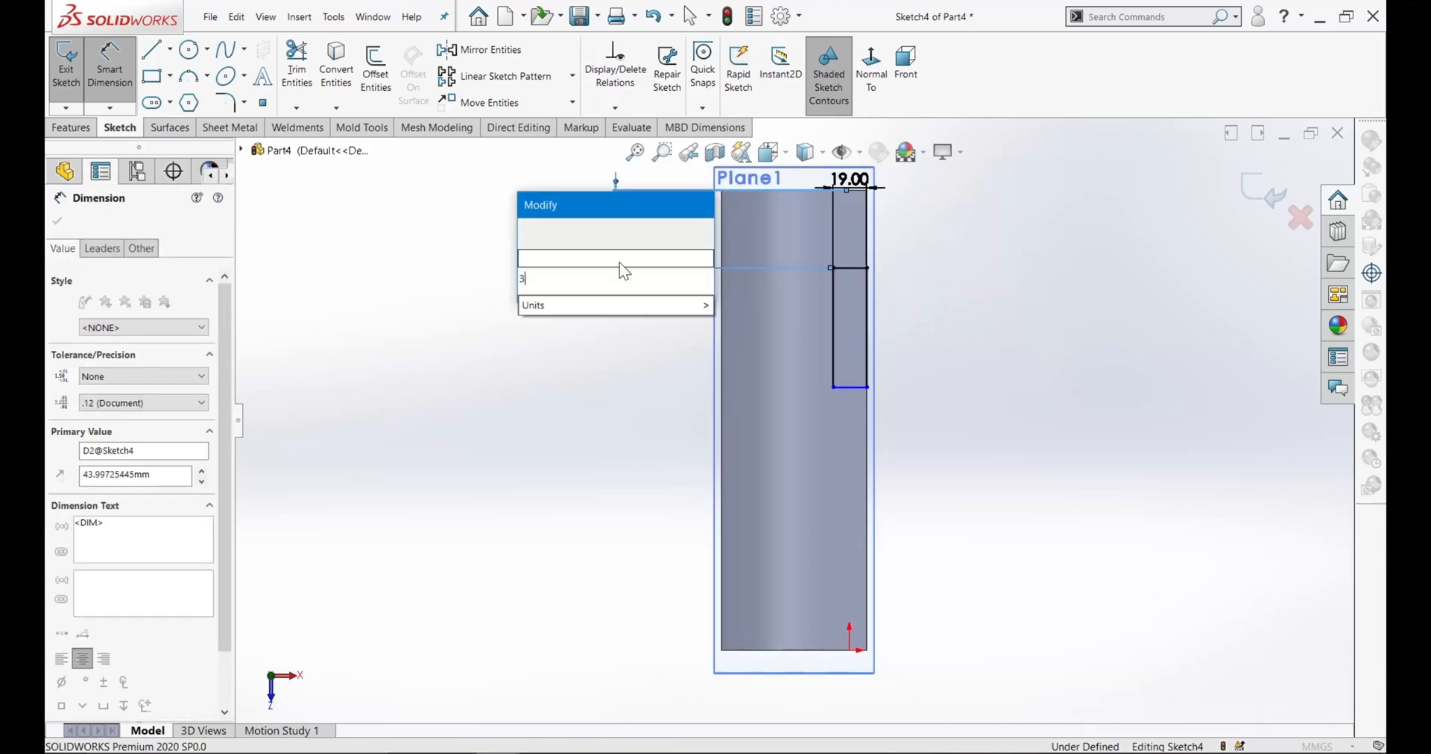
pyautogui.write('38')
pyautogui.press('Return')
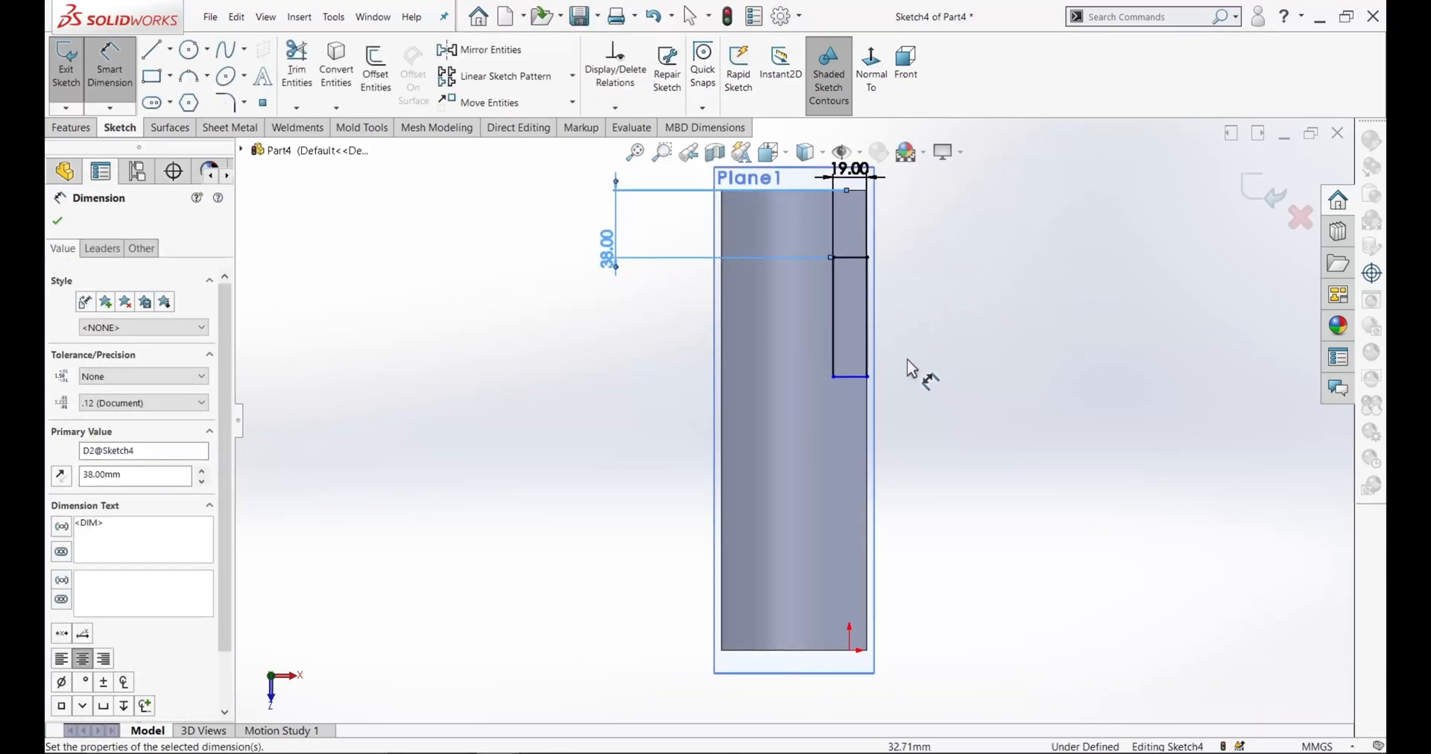
# - Dimension the rectangle's length along the part to 33 mm and finish the sketch
pyautogui.click(872, 347)
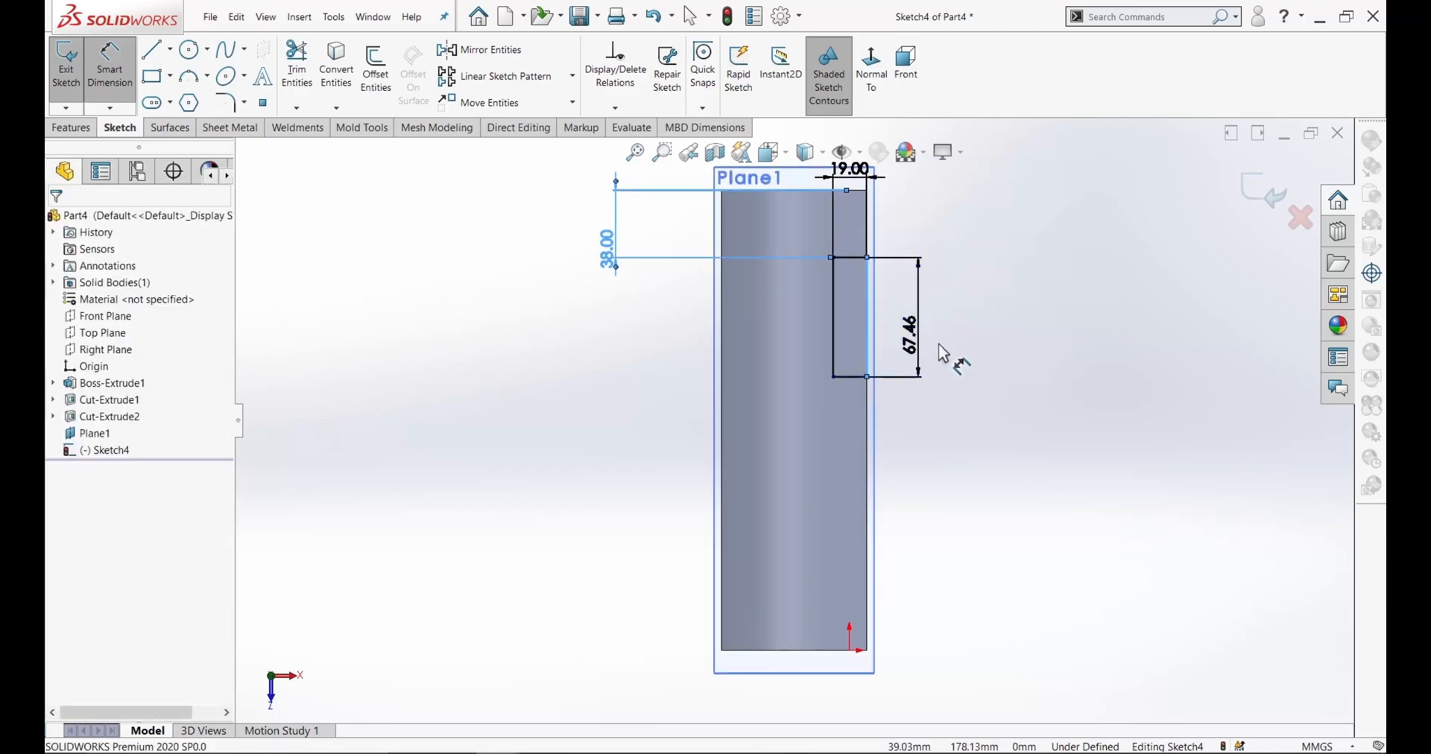
pyautogui.click(938, 343)
pyautogui.write('33')
pyautogui.press('Return')
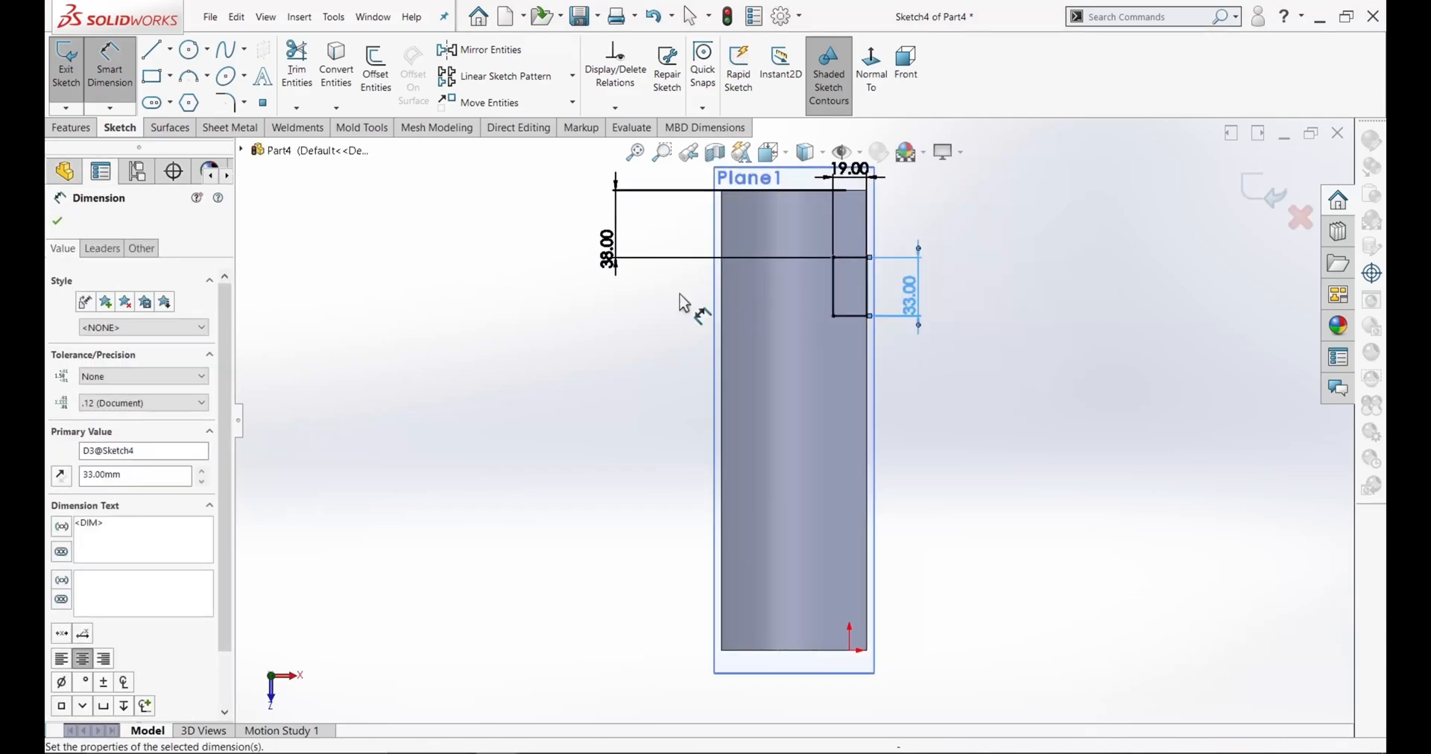
pyautogui.click(58, 221)
pyautogui.click(68, 70)
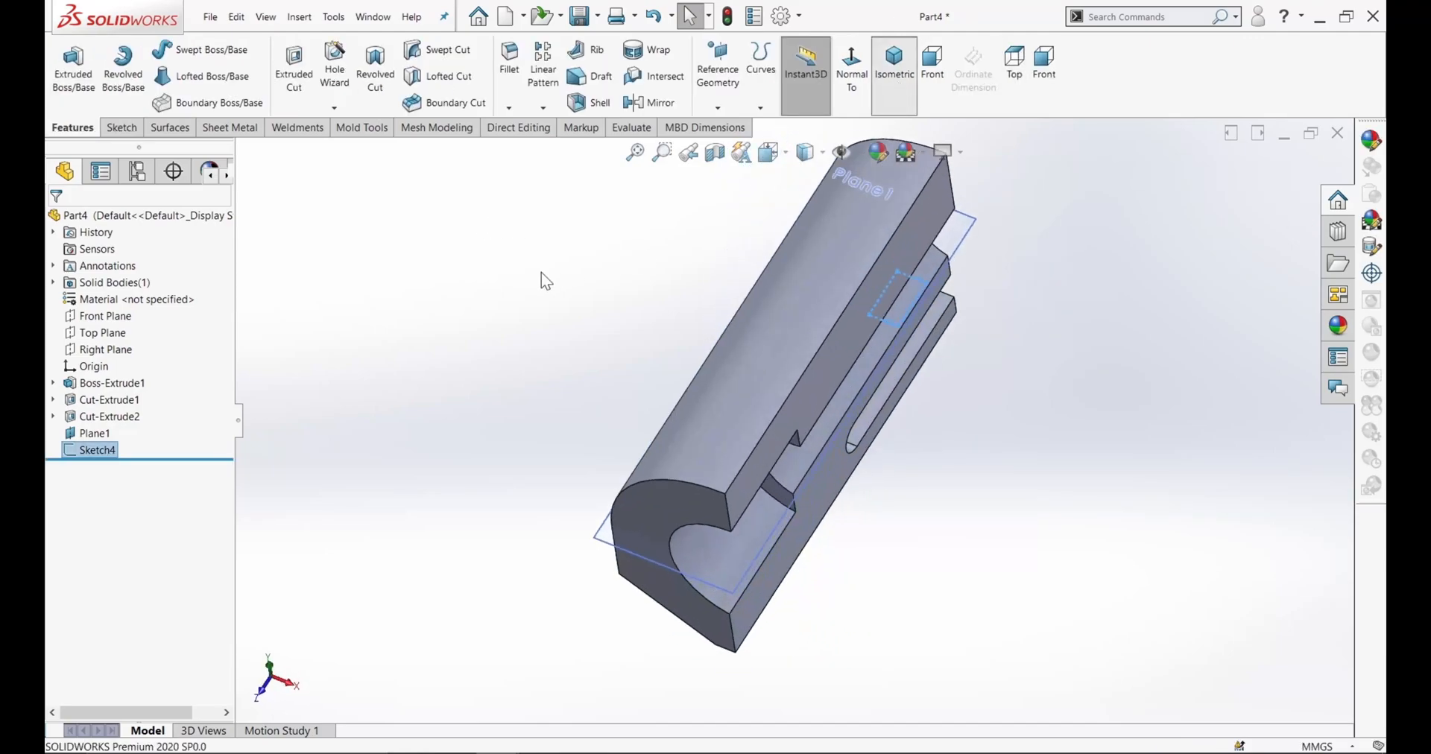
# - Extrude-cut the rectangle sketch with the Up To Next end condition, reversing the direction so it cuts upward through the upper wall
pyautogui.click(415, 259)
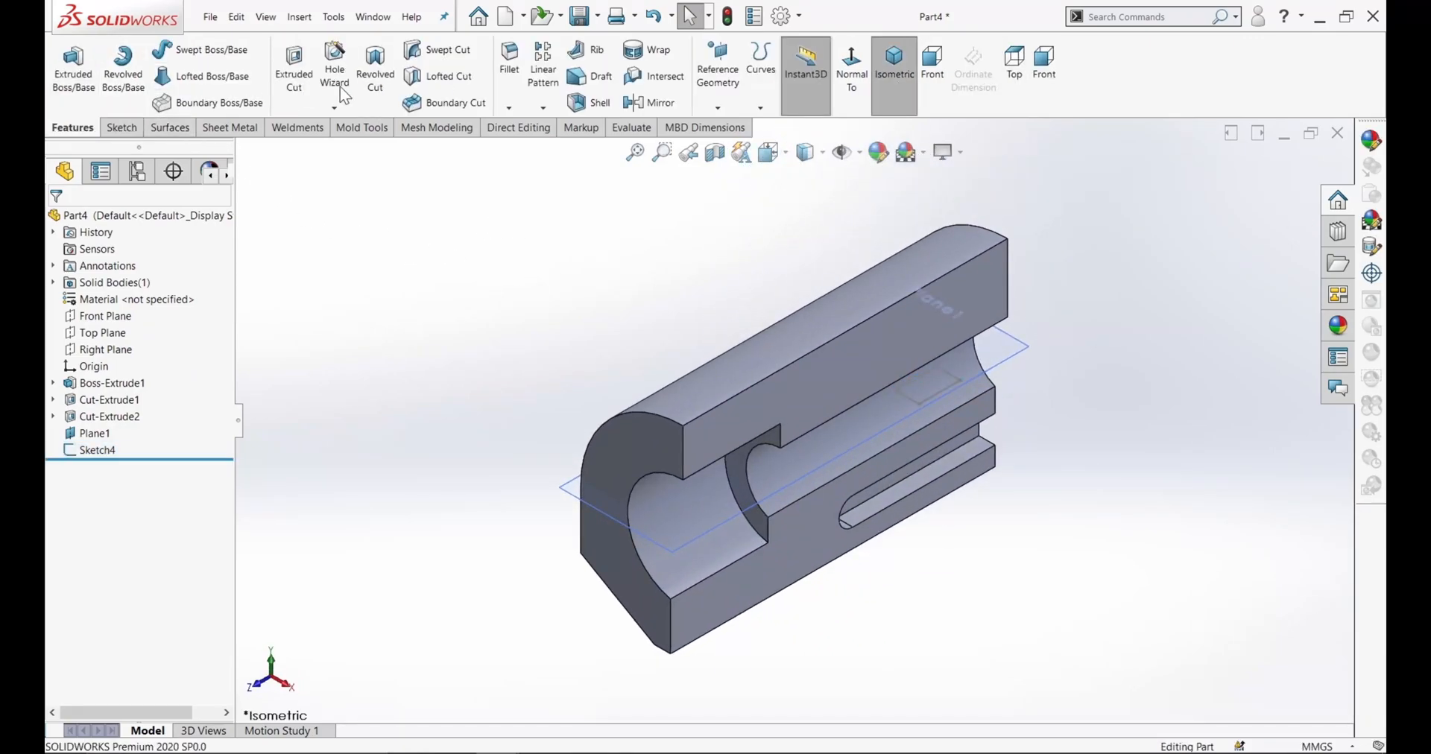
pyautogui.click(294, 71)
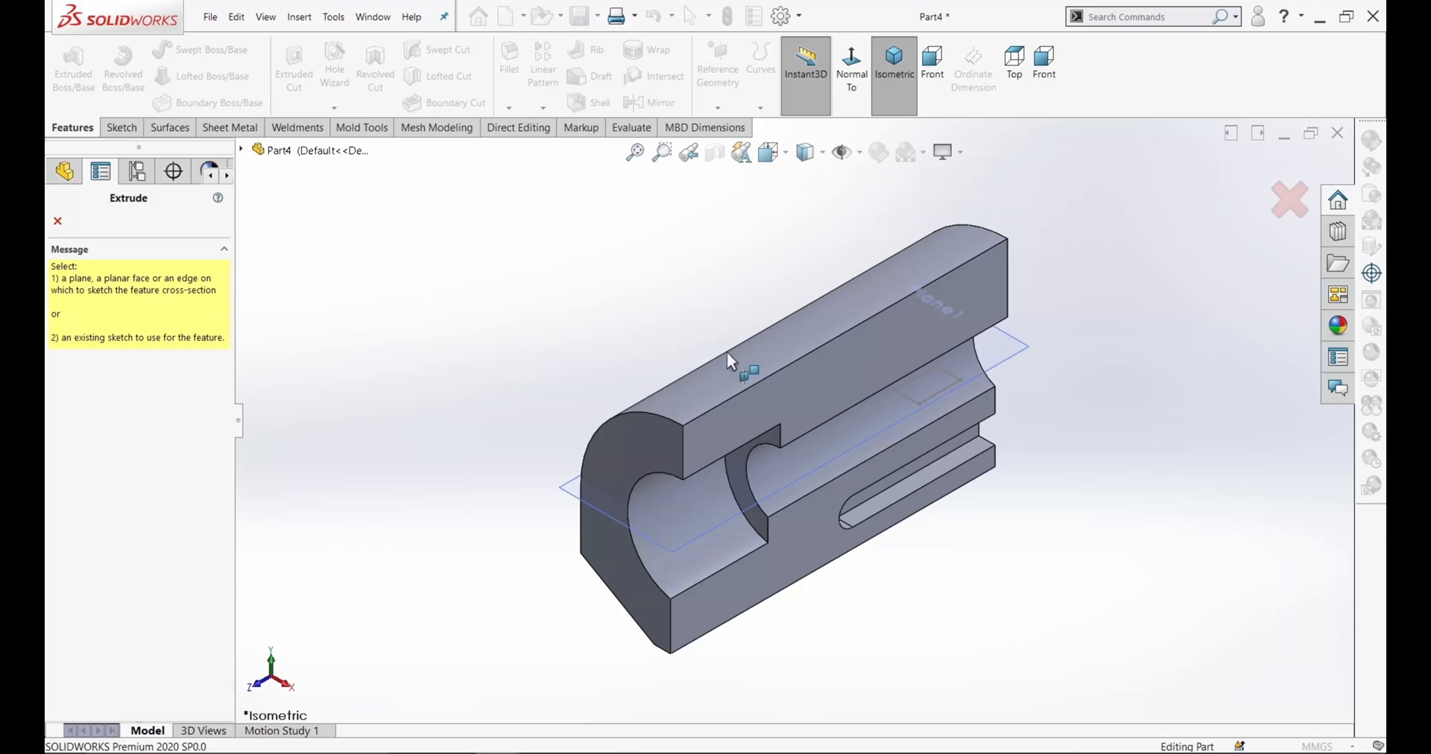
pyautogui.click(241, 150)
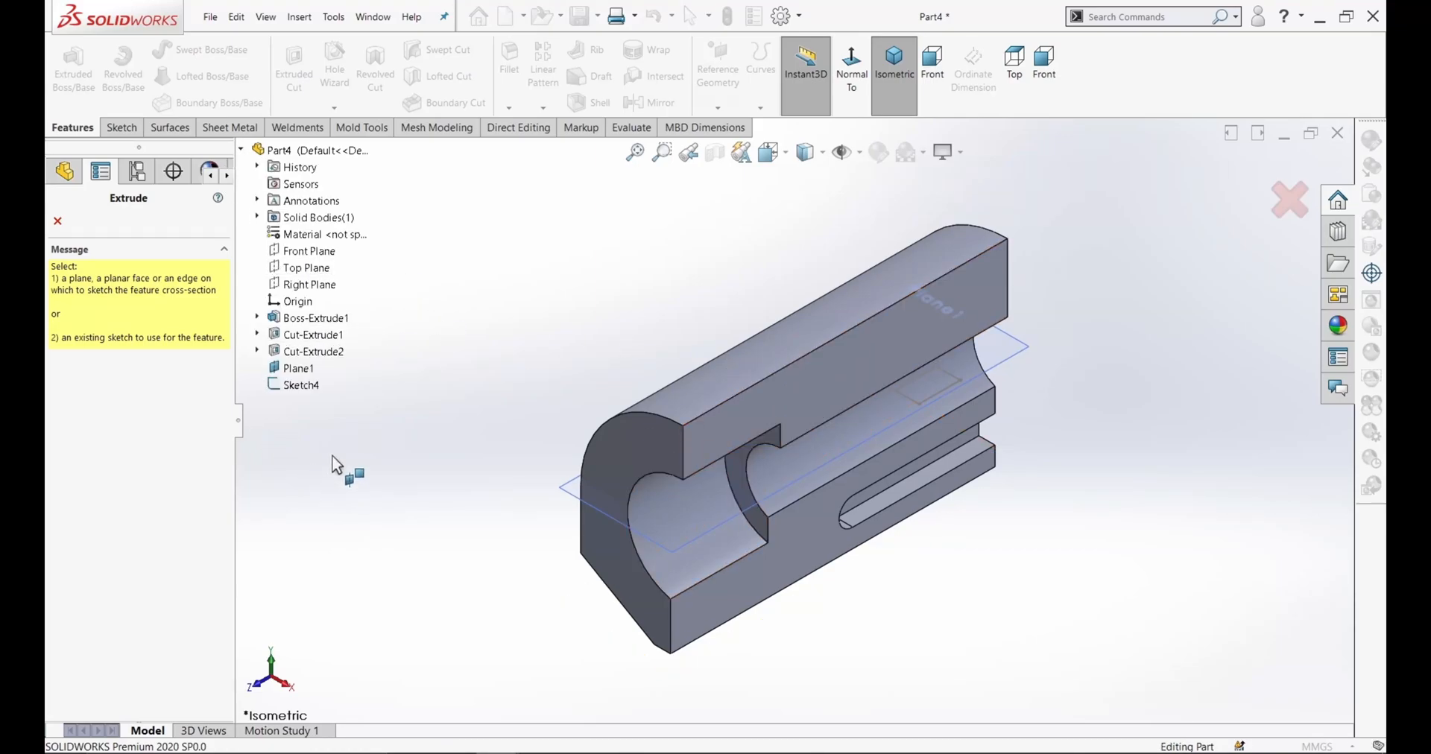
pyautogui.click(294, 384)
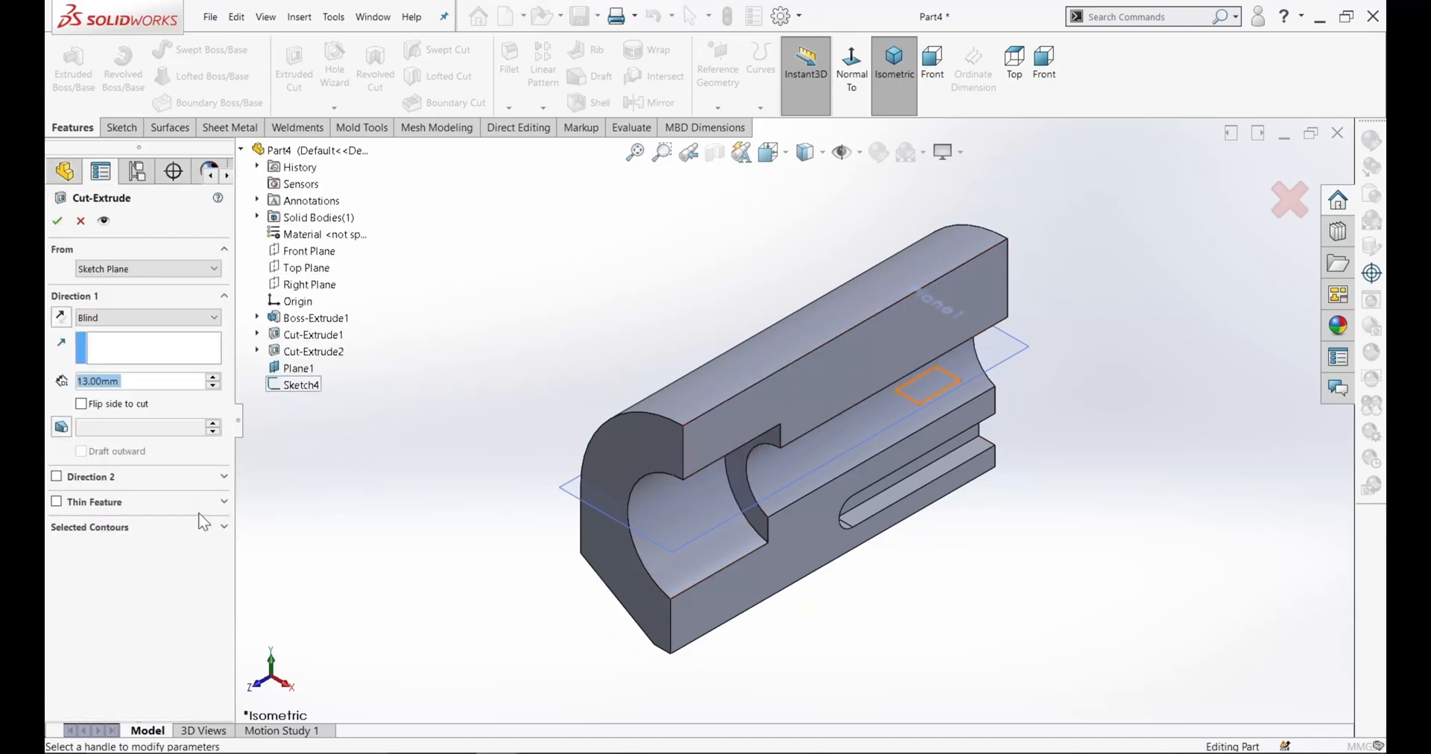
pyautogui.click(130, 320)
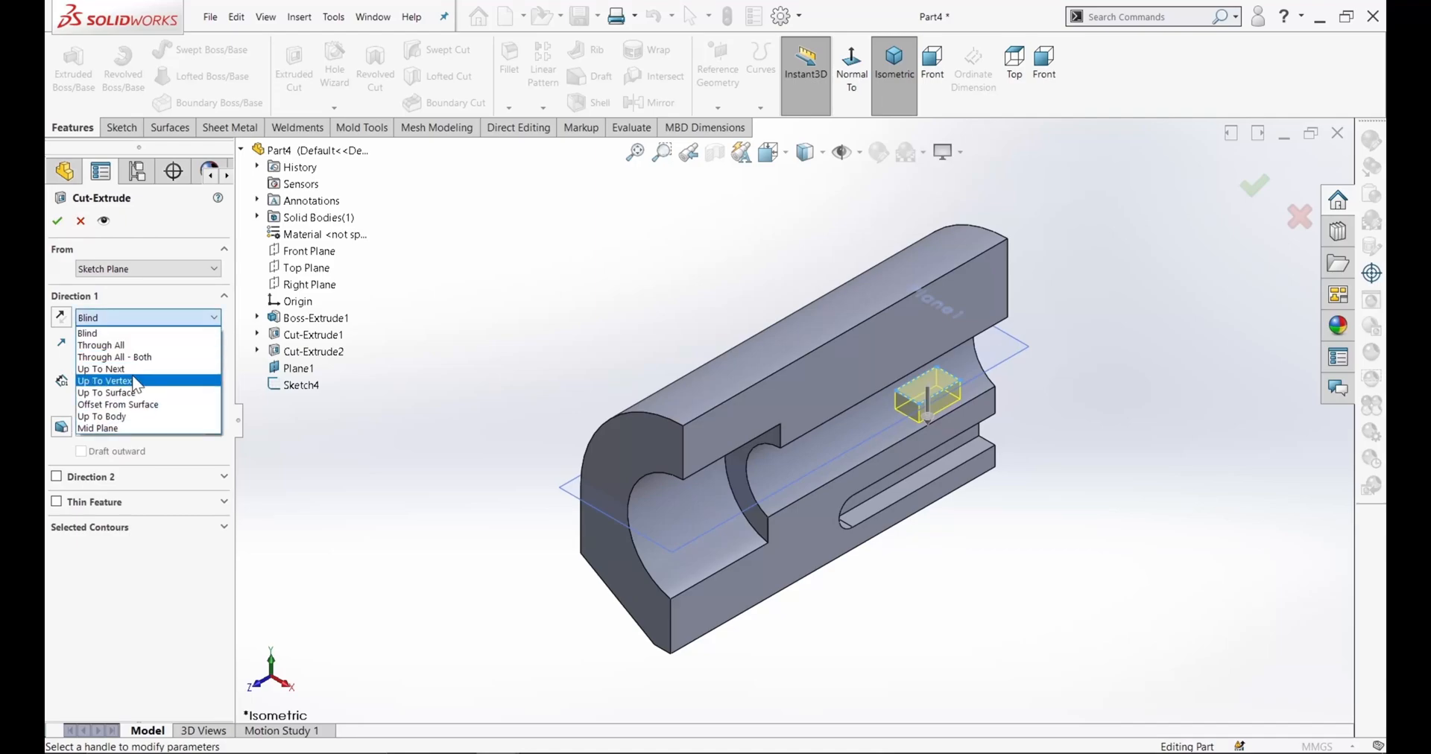
pyautogui.click(133, 371)
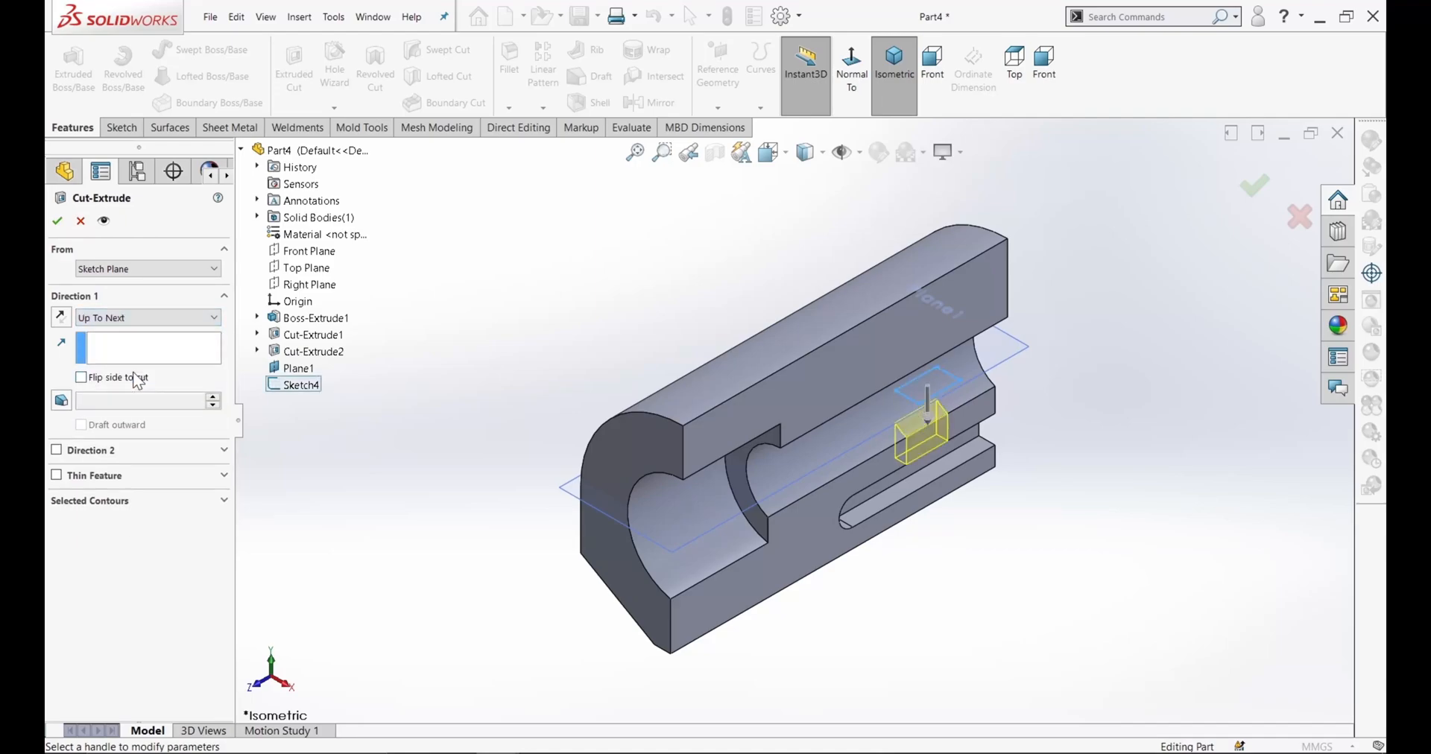
pyautogui.click(62, 322)
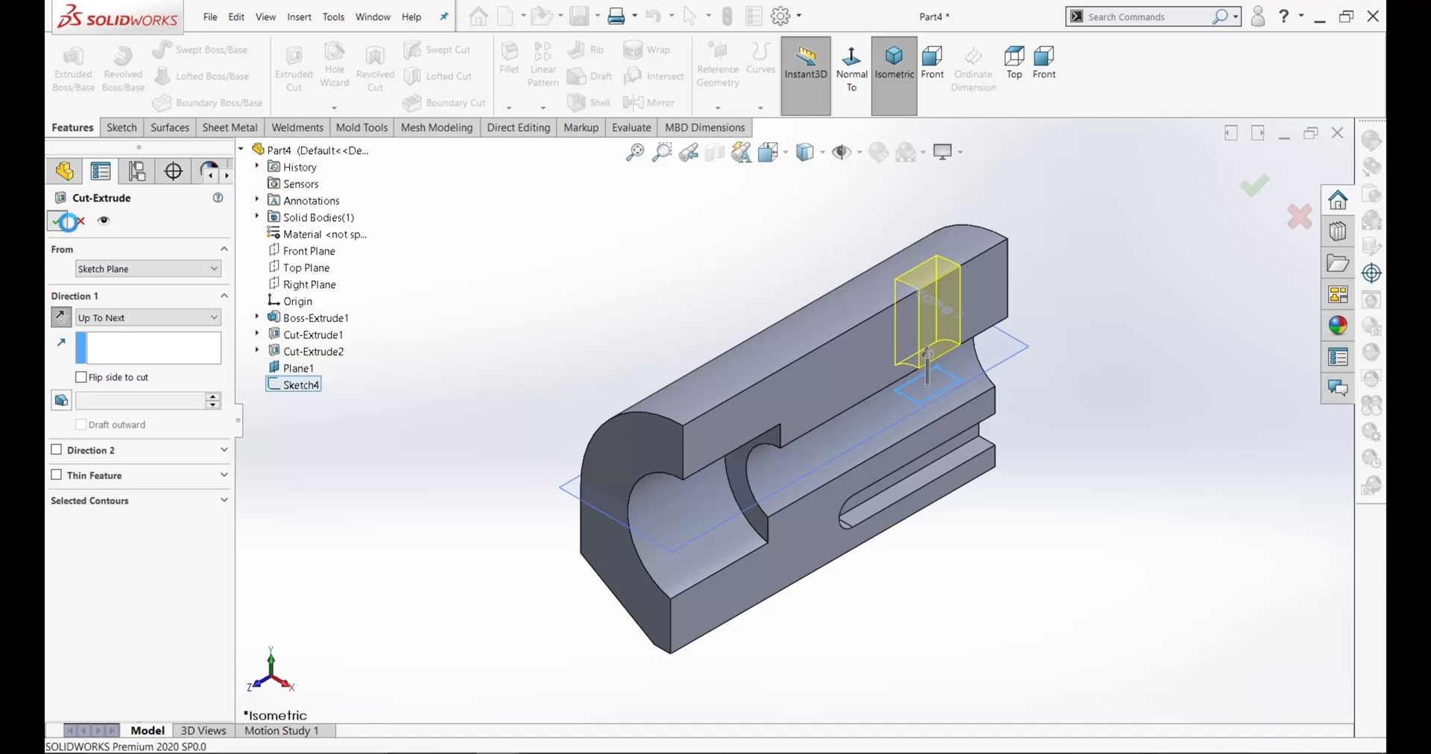
pyautogui.click(57, 221)
pyautogui.click(501, 246)
# - Start a sketch on the part's front end face and convert its outer 82 mm radius arc edge into a sketch entity
pyautogui.moveTo(548, 255)
pyautogui.mouseDown(button='middle')
pyautogui.moveTo(455, 195)
pyautogui.moveTo(556, 249)
pyautogui.mouseUp(button='middle')
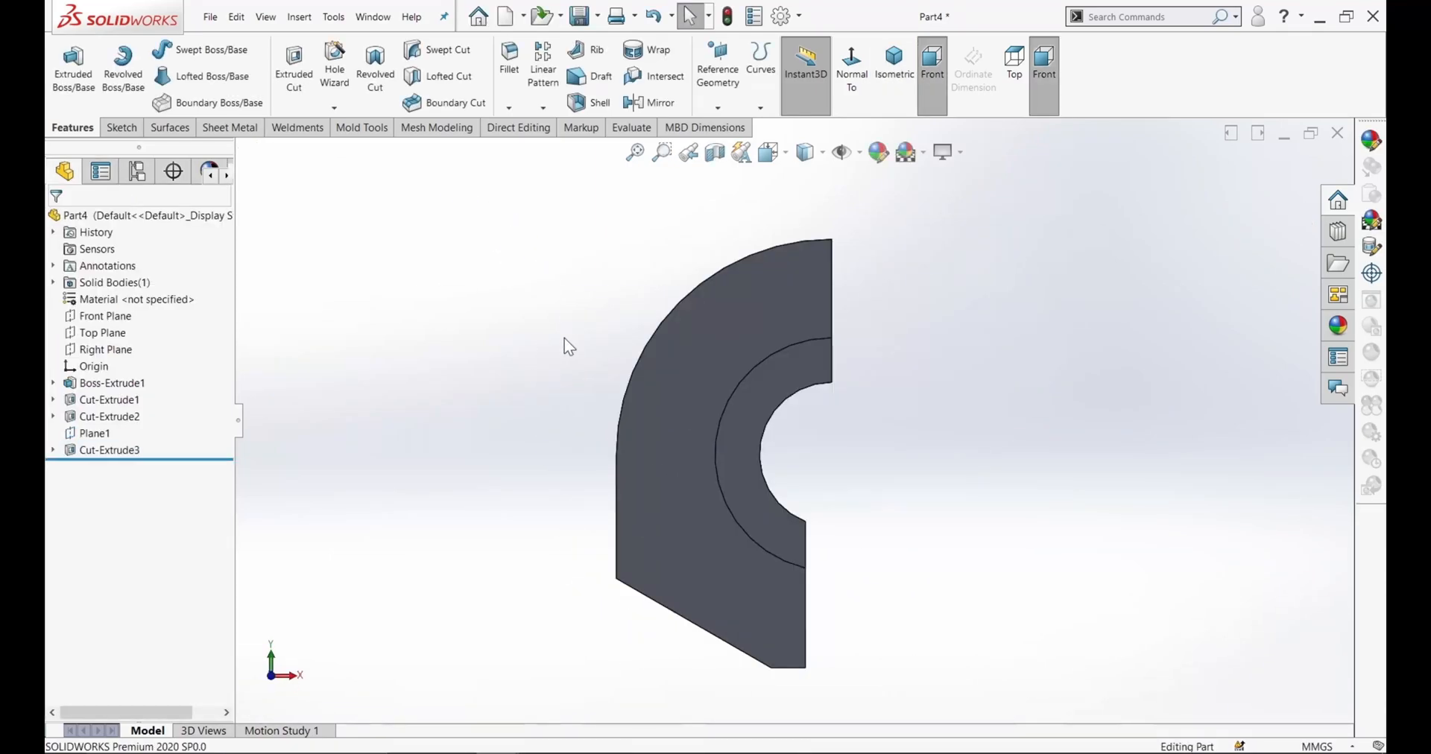
pyautogui.click(721, 330)
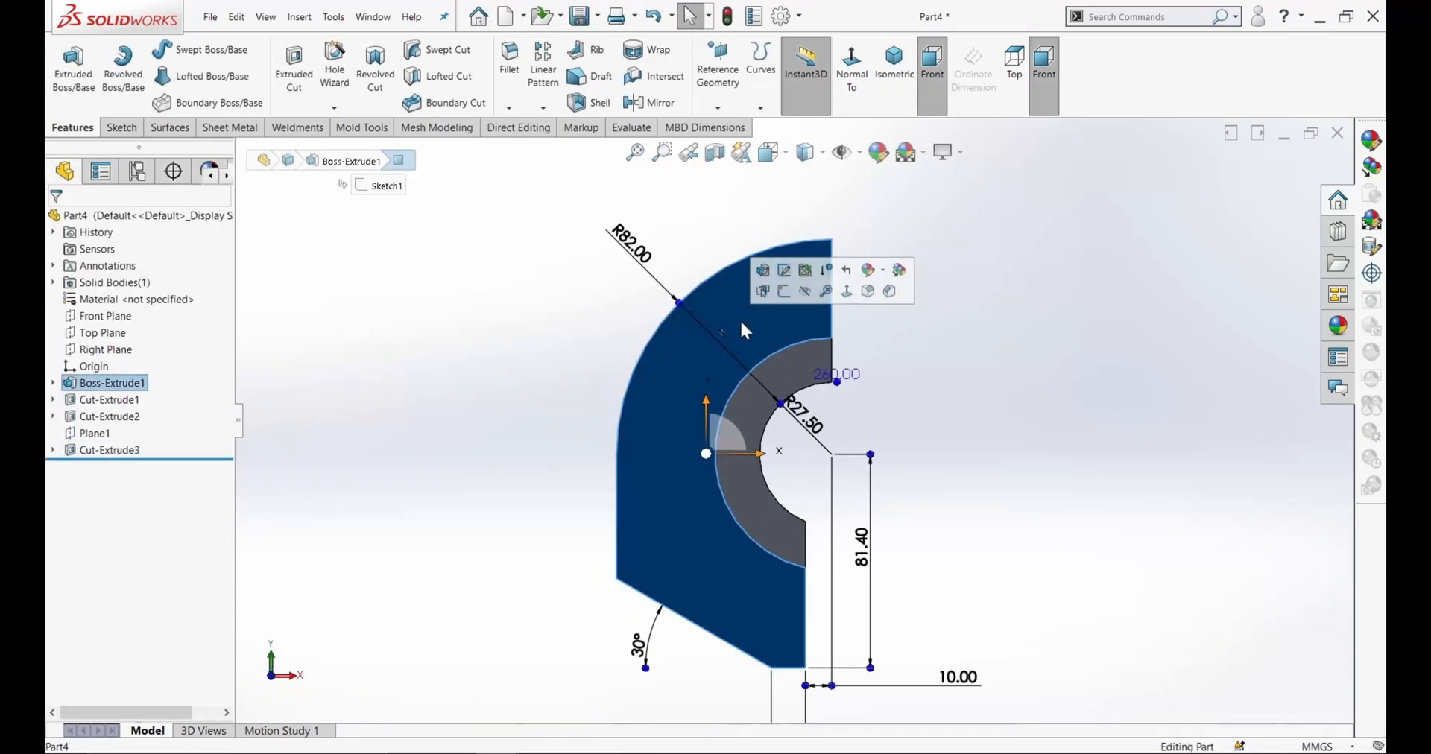
pyautogui.click(782, 292)
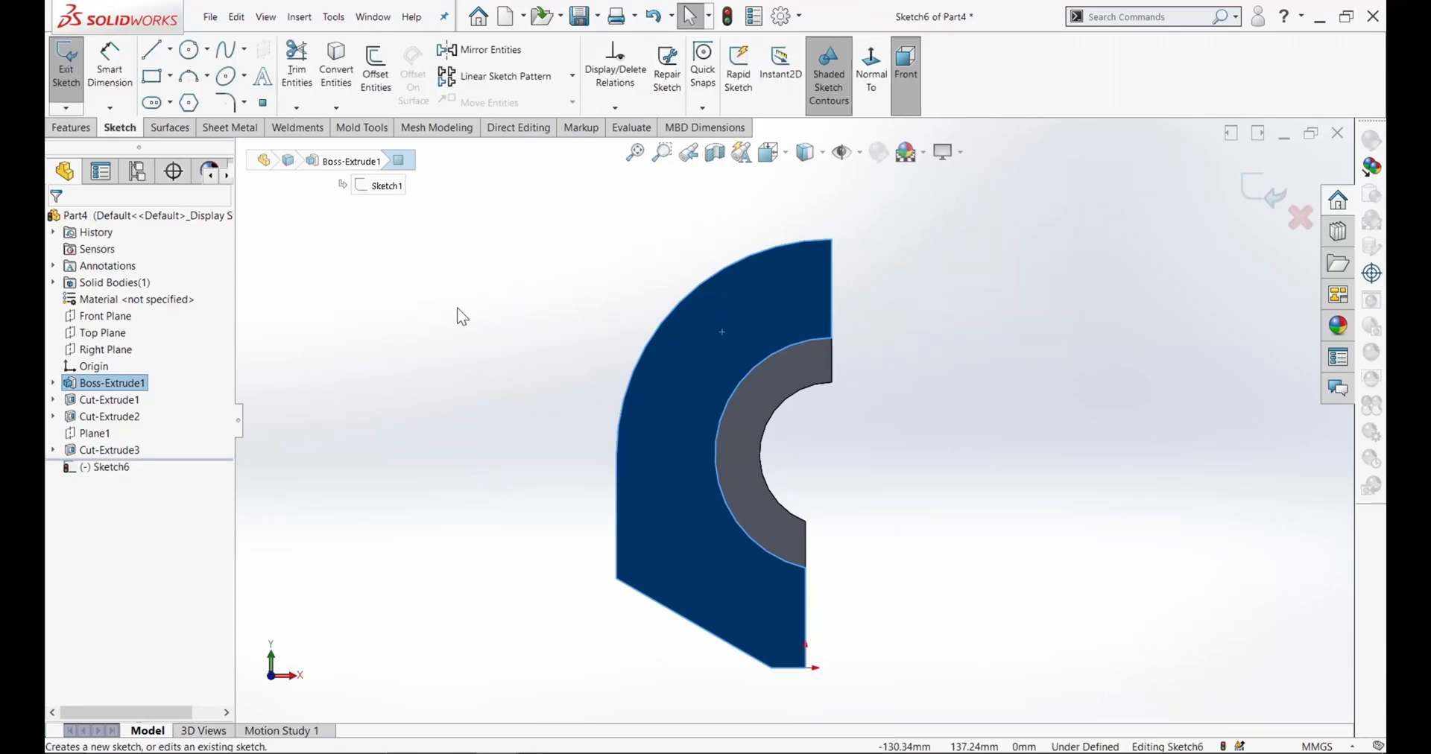
pyautogui.click(321, 78)
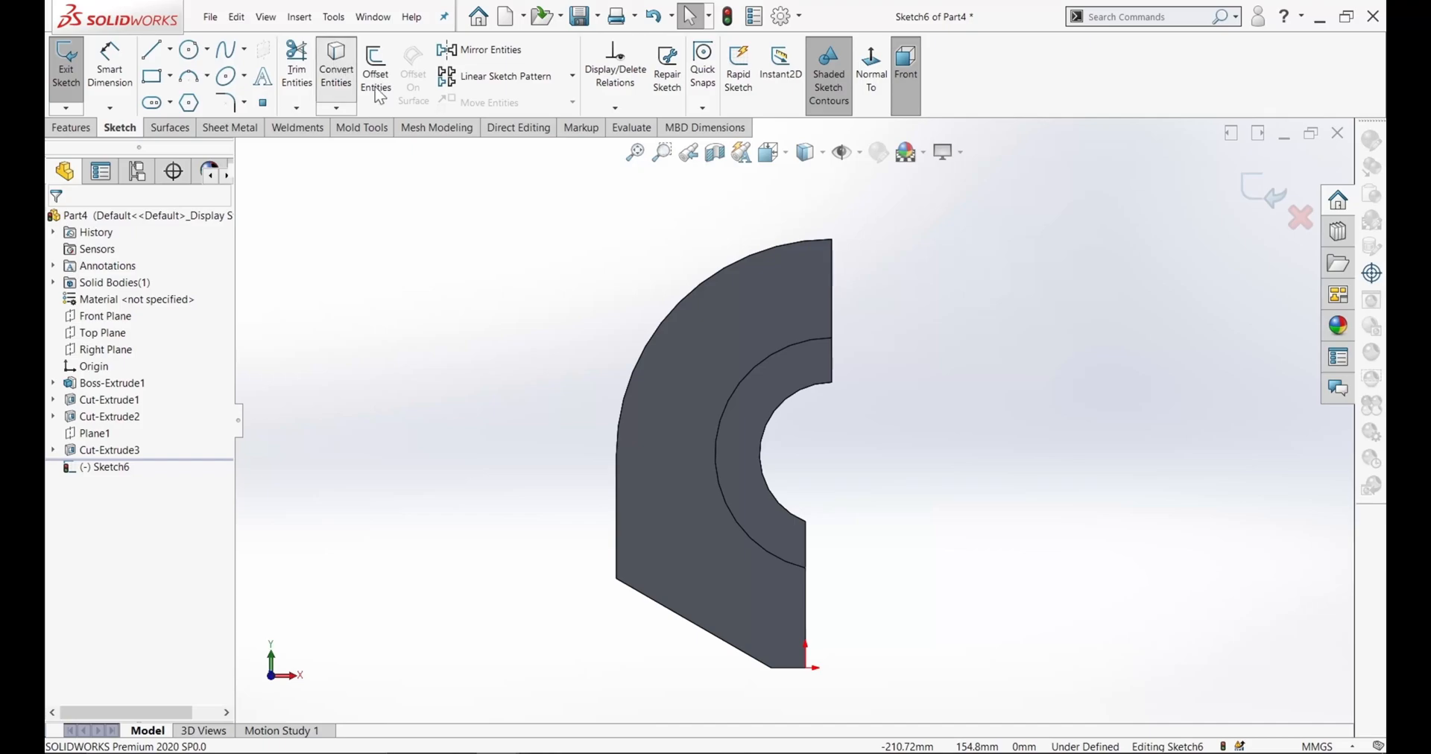
pyautogui.click(688, 294)
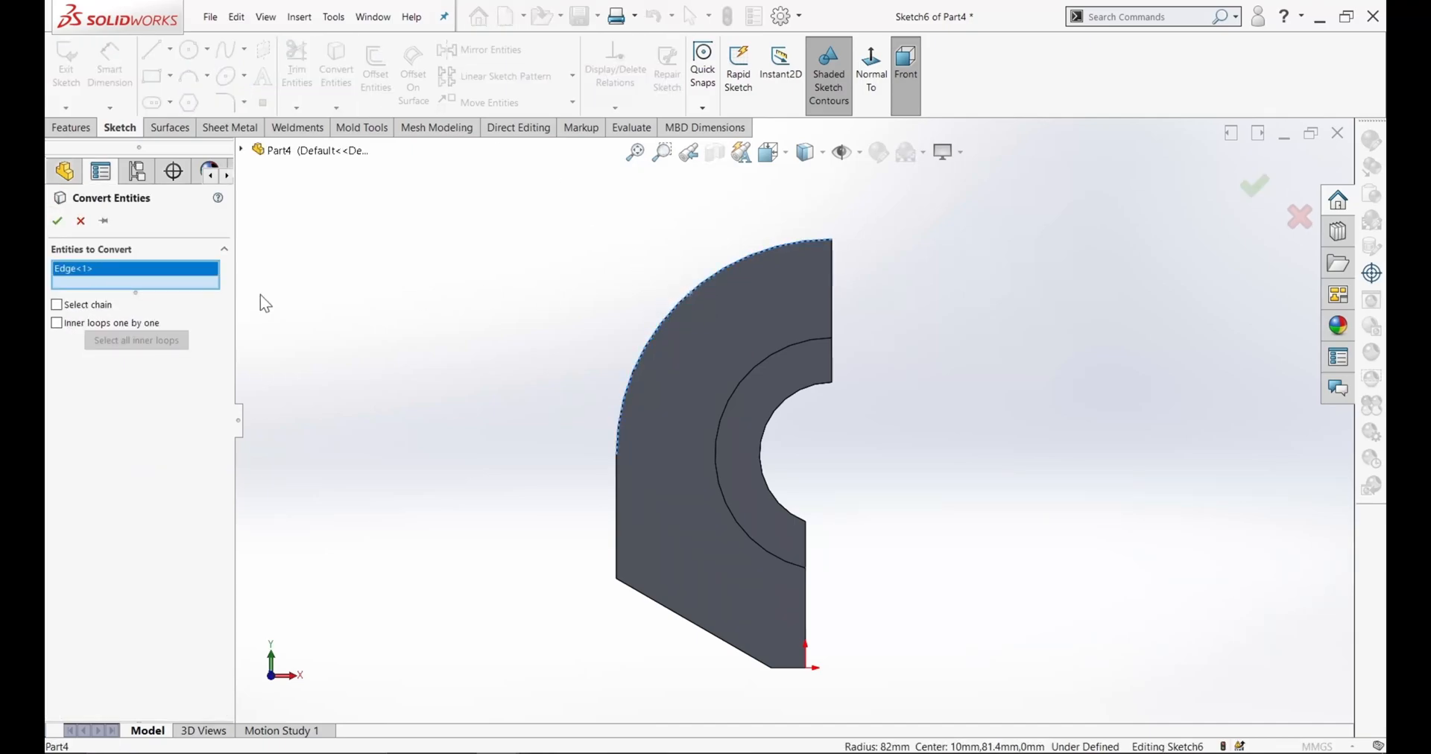
pyautogui.click(56, 221)
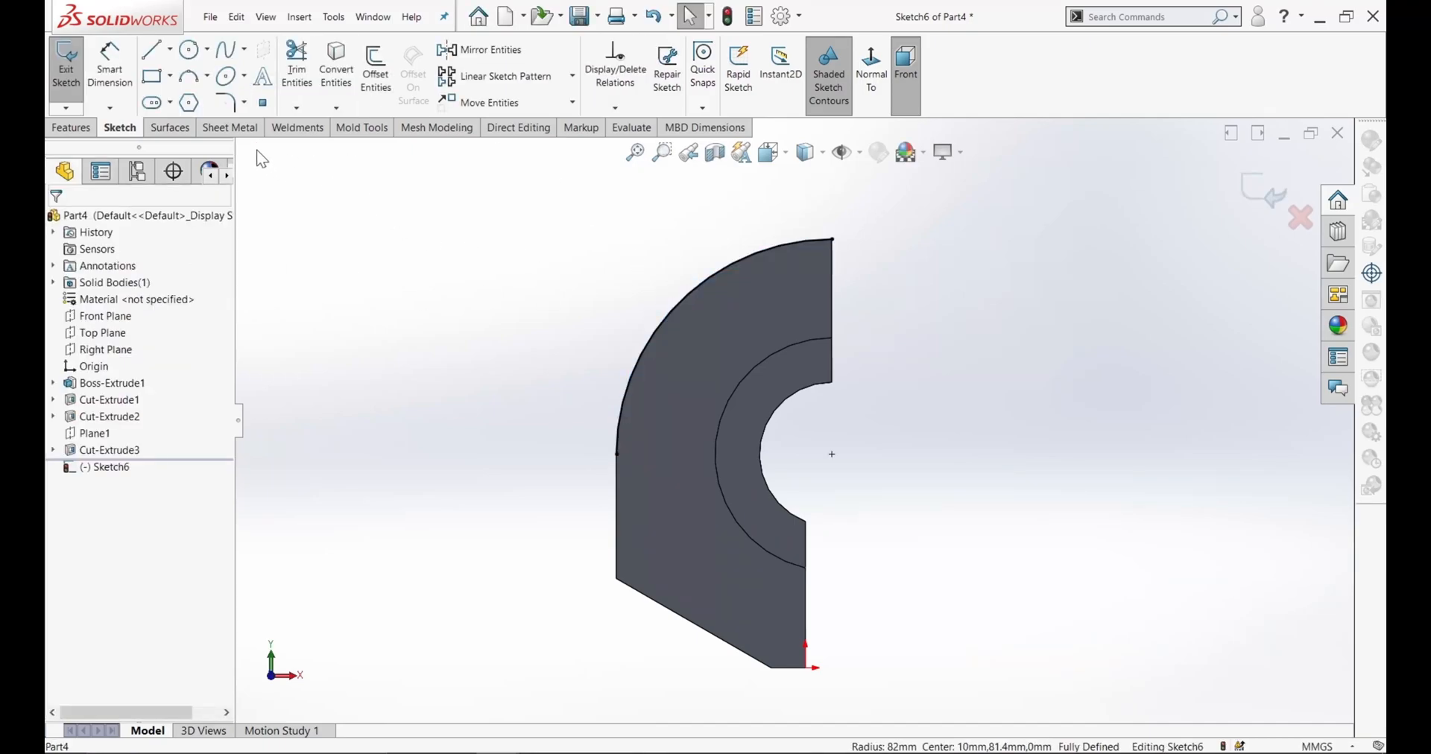
# - Draw a construction line from the arc's centre out past the part's curved side and make it horizontal
pyautogui.click(159, 54)
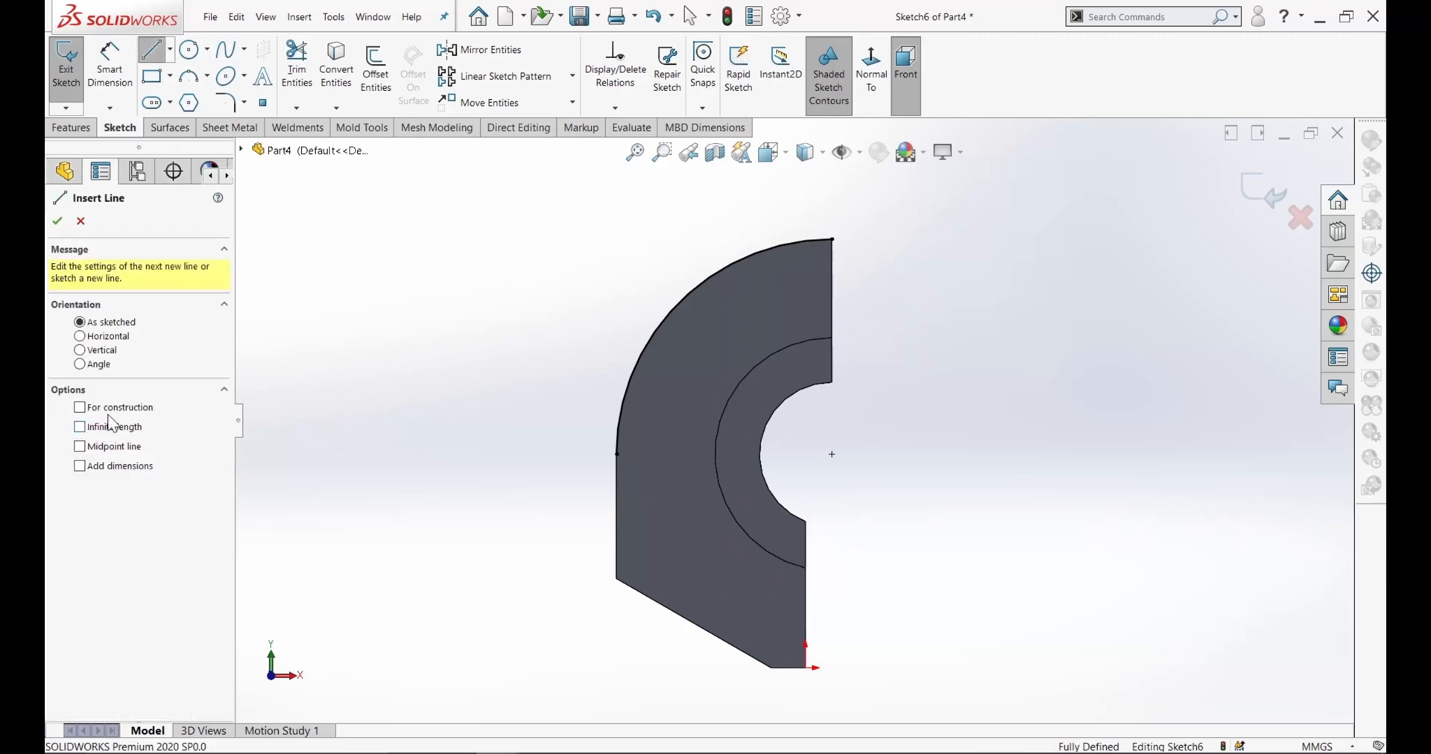
pyautogui.click(831, 454)
pyautogui.click(439, 445)
pyautogui.rightClick(448, 450)
pyautogui.click(476, 457)
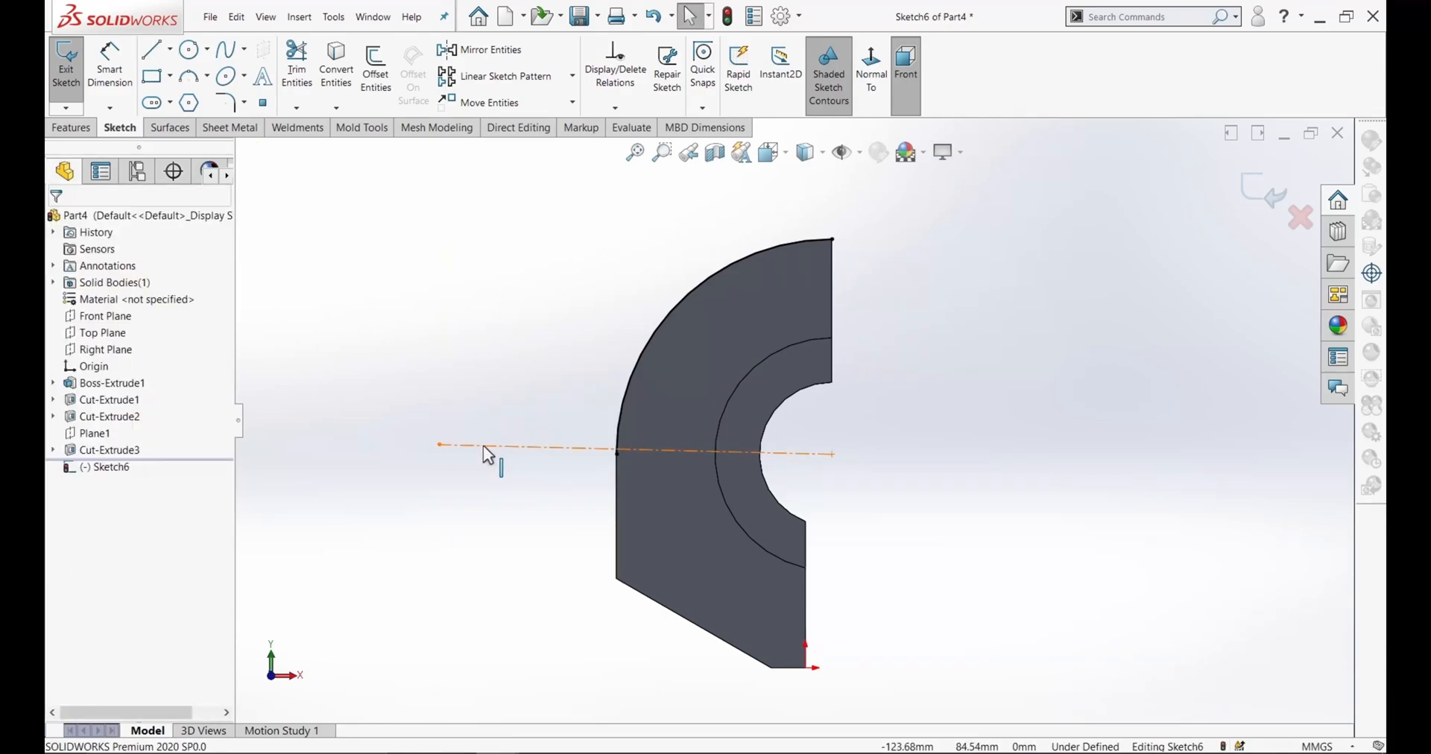
pyautogui.click(483, 446)
pyautogui.click(522, 384)
pyautogui.click(440, 374)
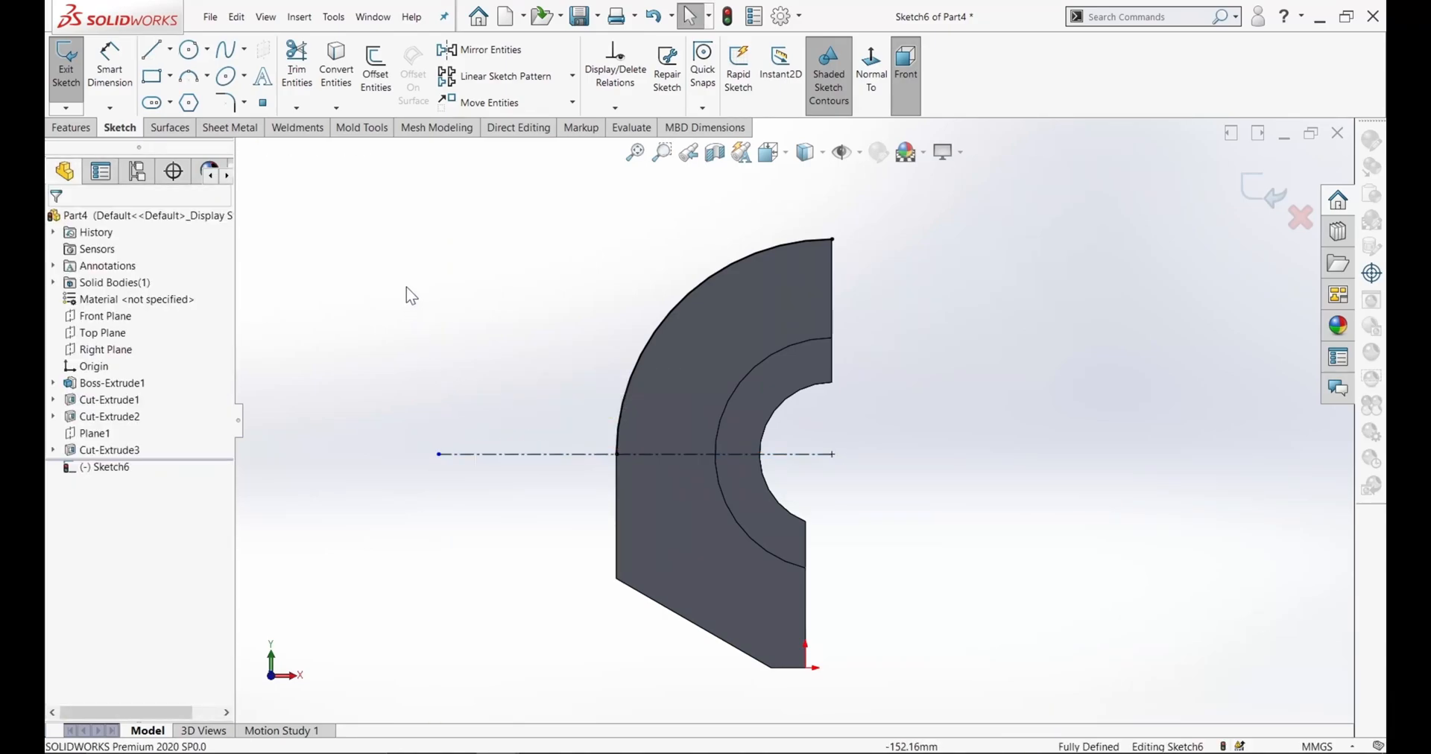
# - Sketch three perpendicular lines from the arc to the centreline, up about 75 mm diagonally, and back to the arc
pyautogui.press('l')
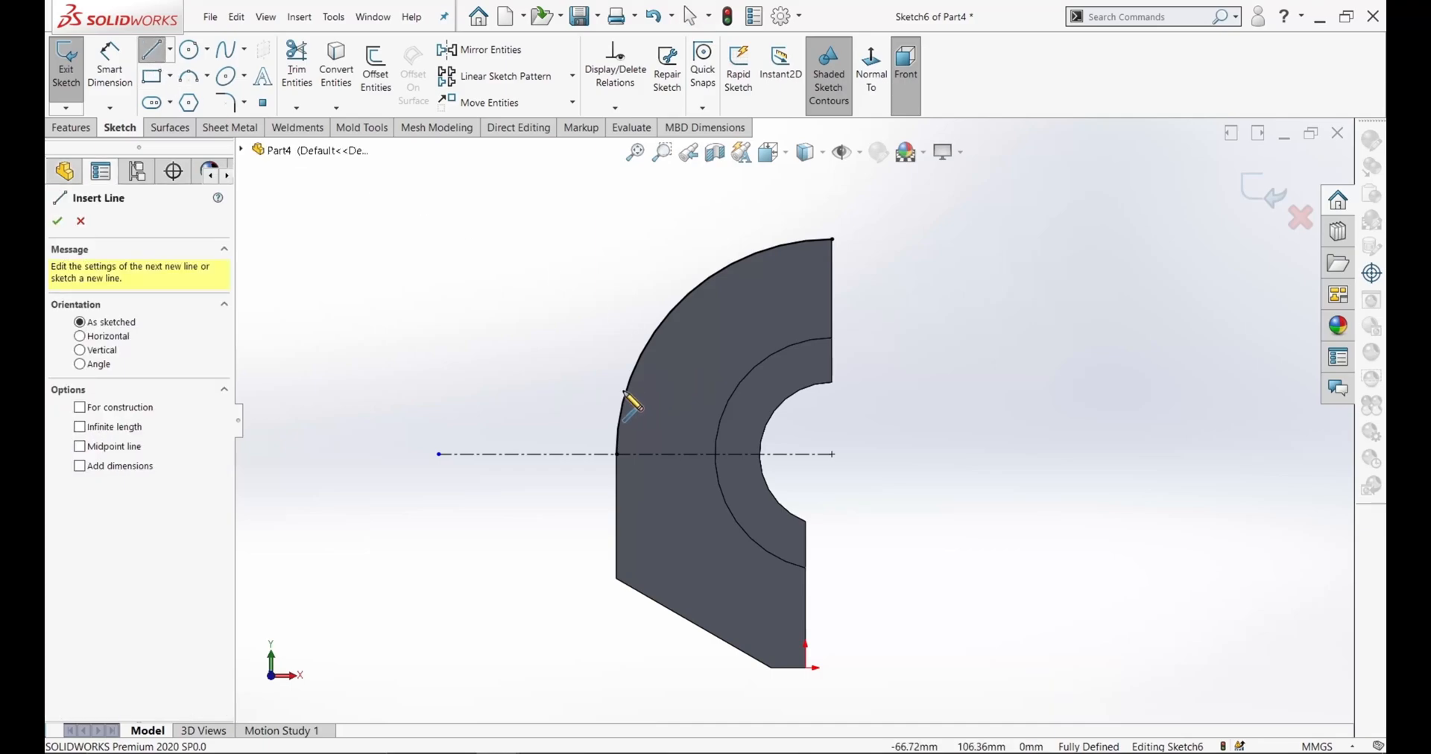
pyautogui.click(620, 407)
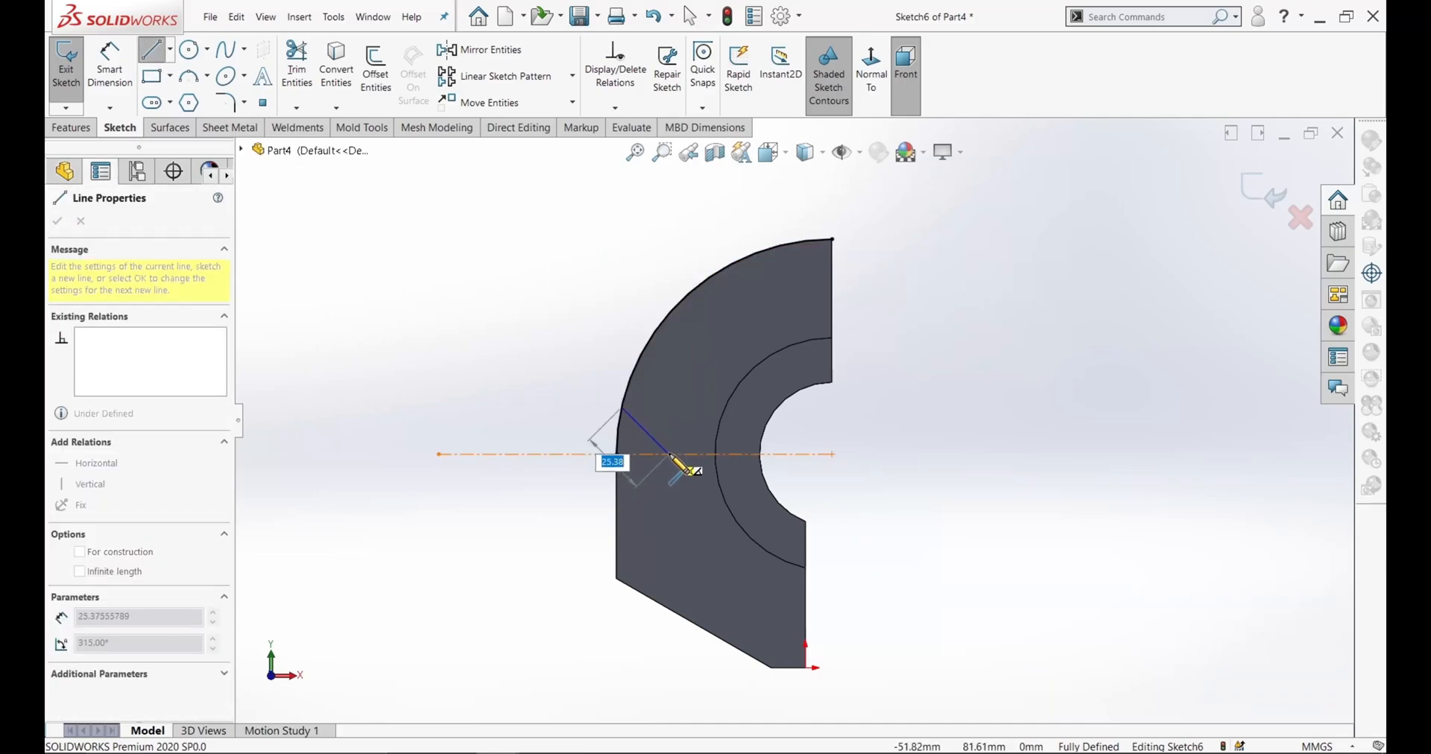
pyautogui.click(670, 454)
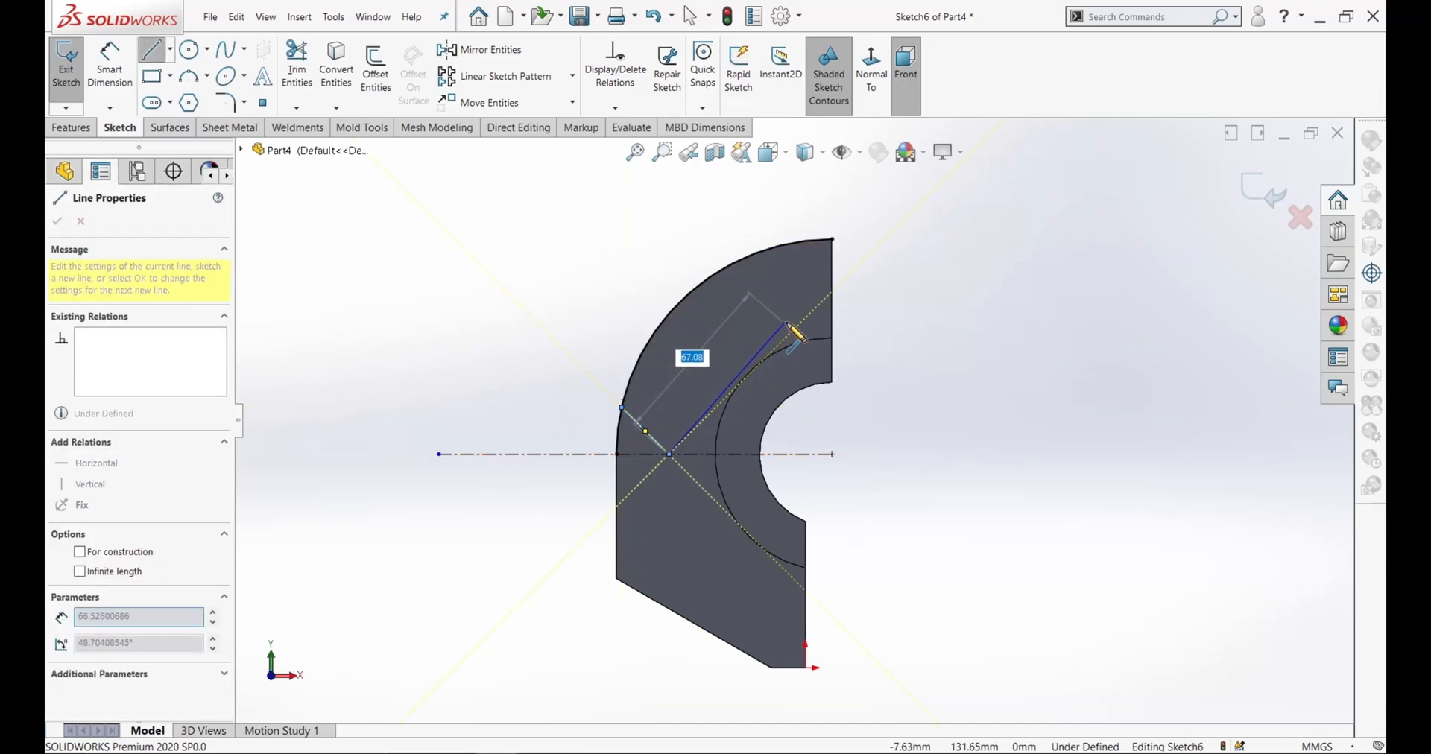
pyautogui.click(809, 315)
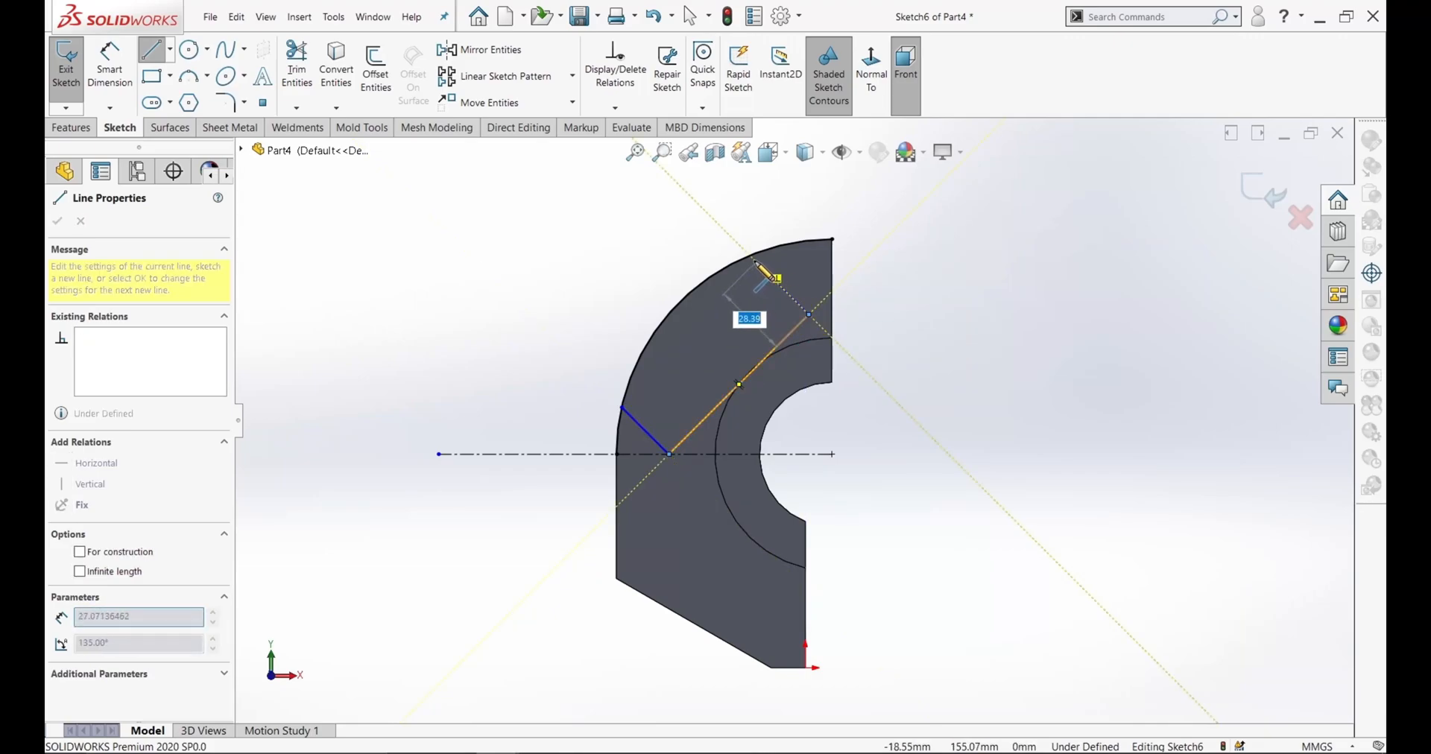
pyautogui.click(749, 257)
pyautogui.press('Escape')
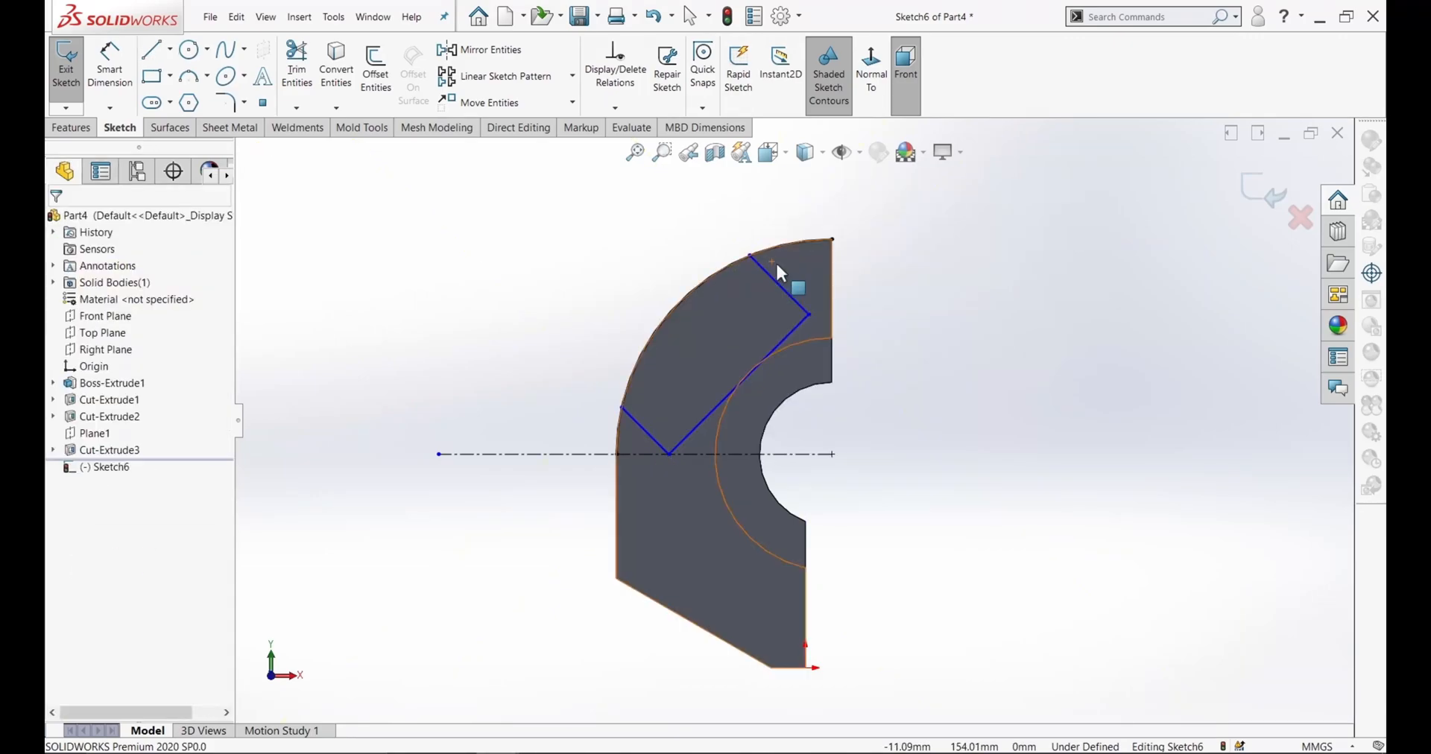
# - Dimension the long diagonal line's length to 82 mm
pyautogui.click(110, 64)
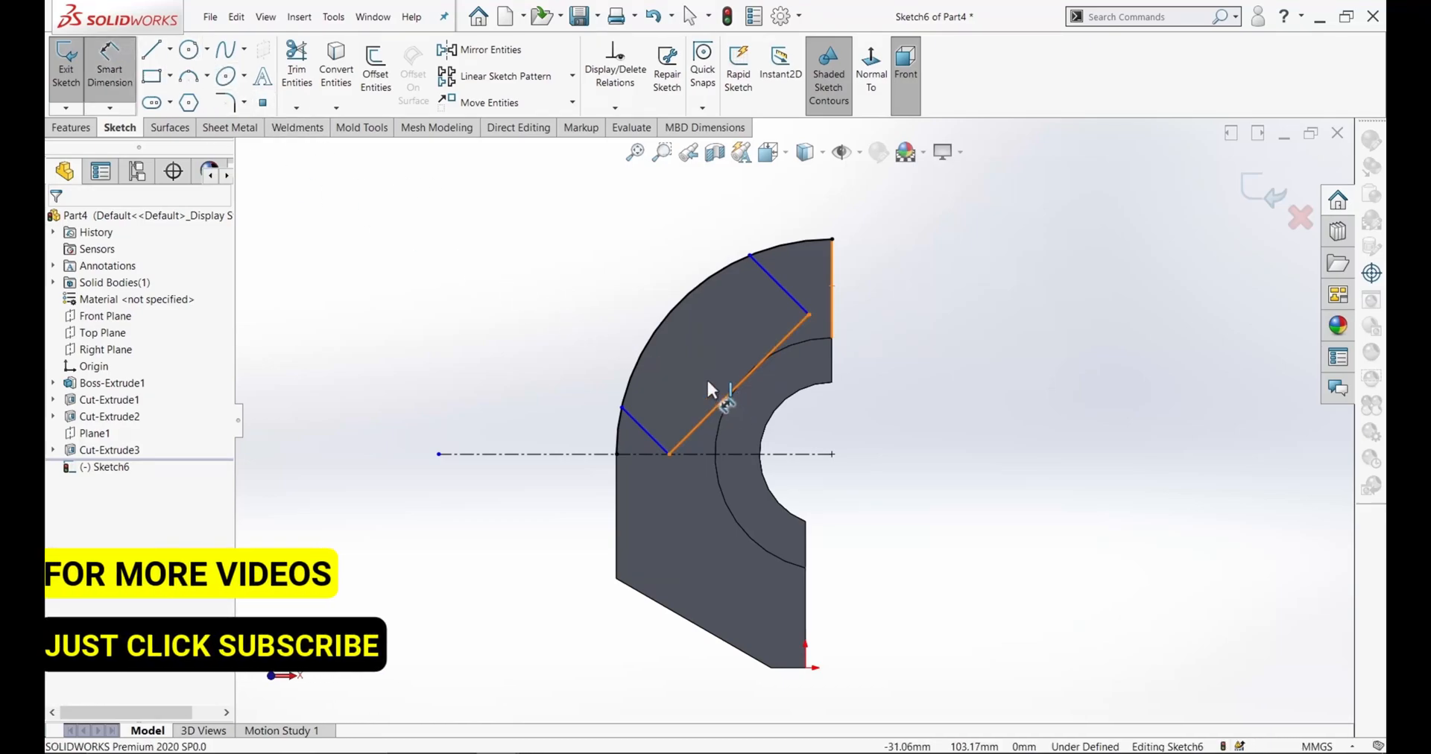
pyautogui.click(713, 388)
pyautogui.click(616, 281)
pyautogui.write('8')
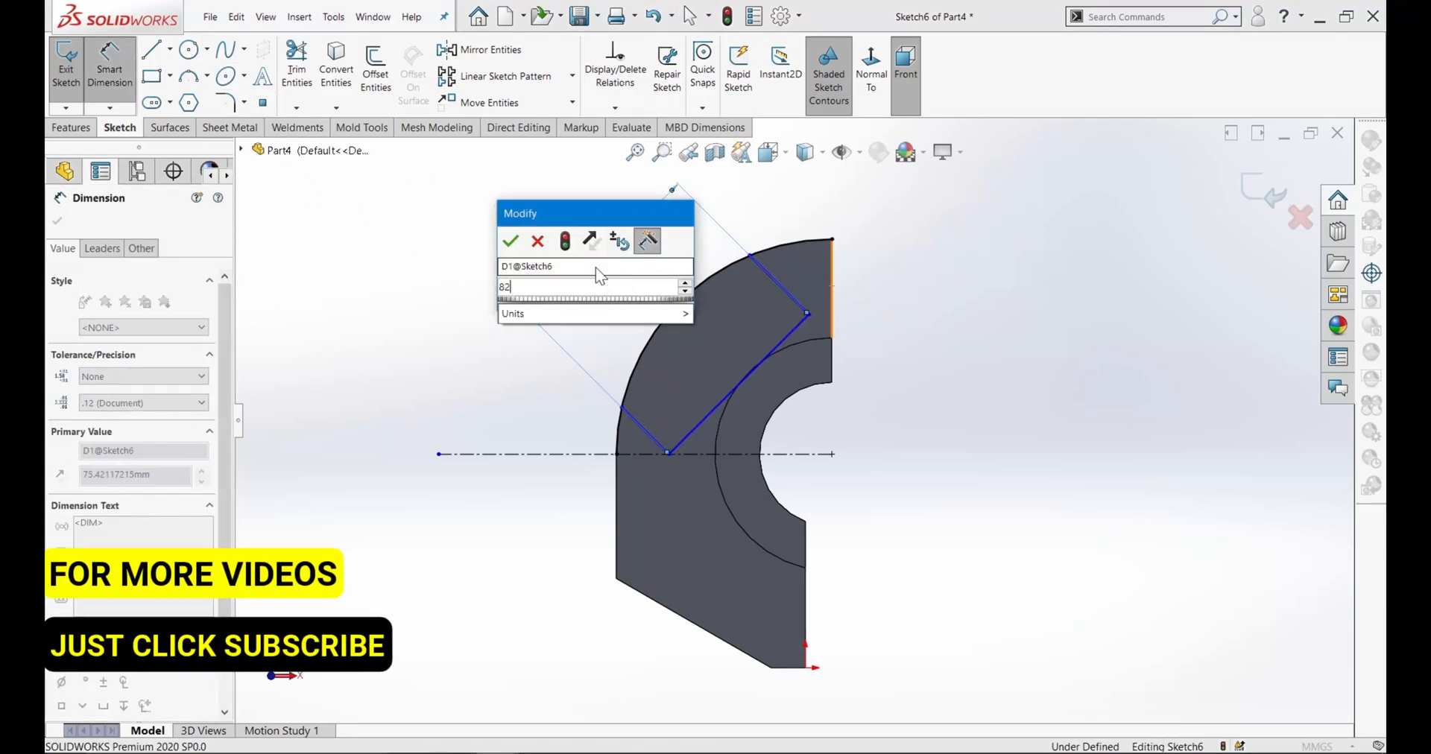
pyautogui.write('2')
pyautogui.press('Return')
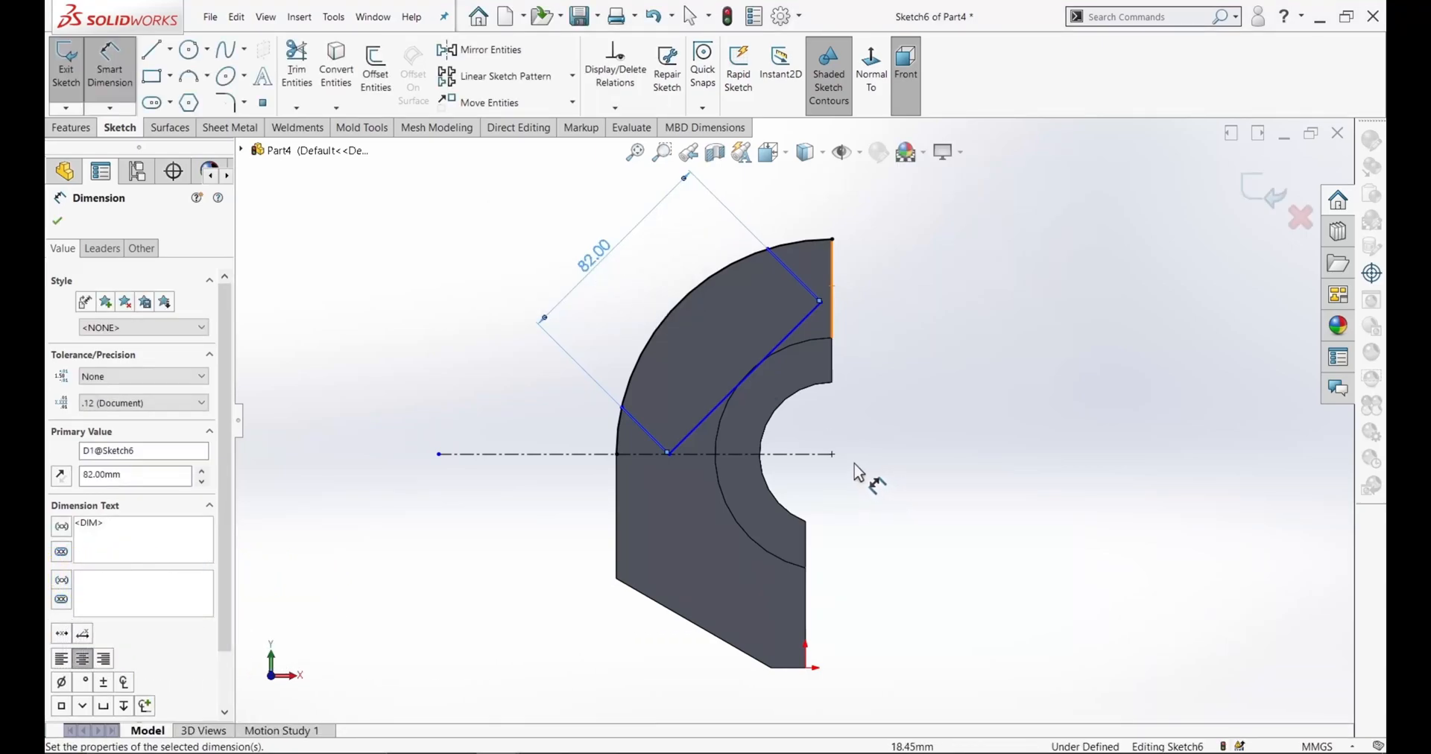
# - Dimension the perpendicular distance from the arc's centre point to the long diagonal line to 51 mm
pyautogui.click(833, 455)
pyautogui.click(790, 339)
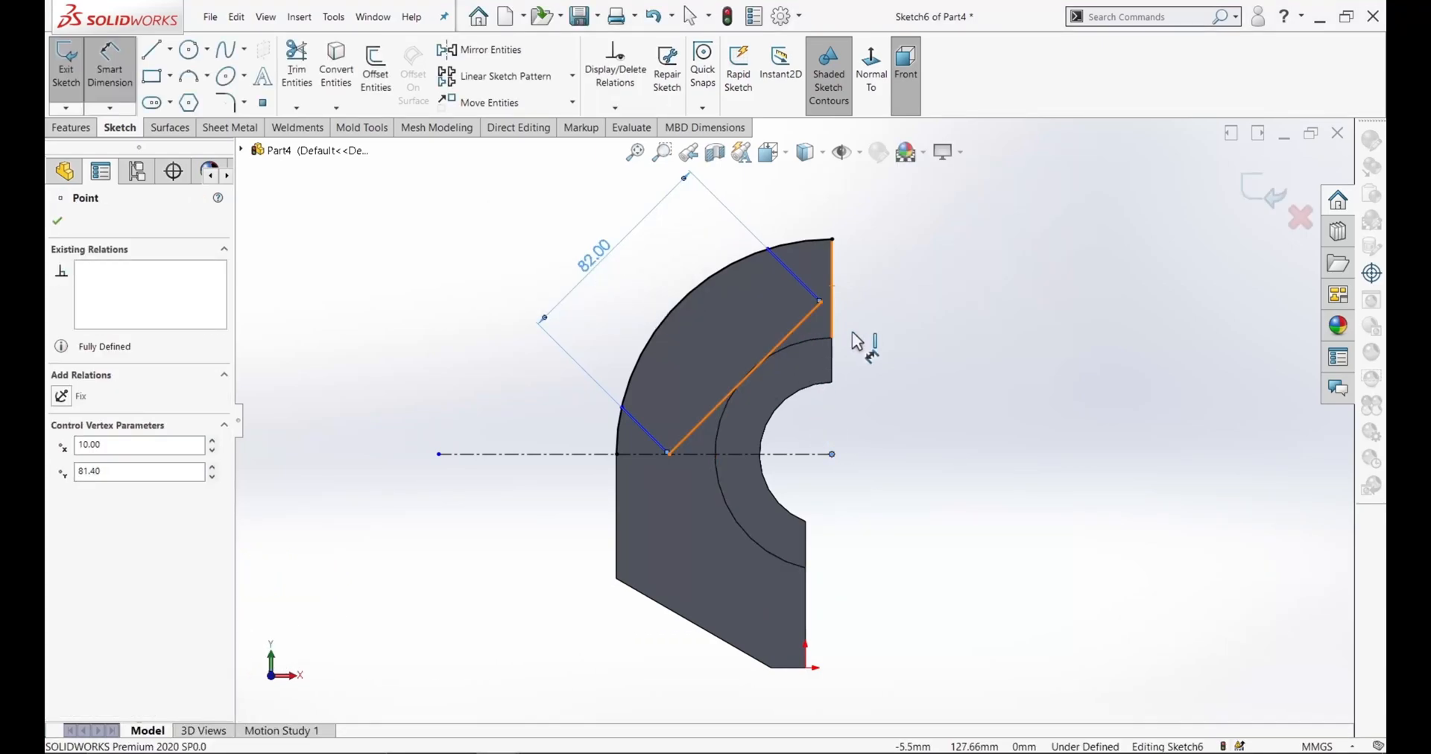
pyautogui.click(936, 276)
pyautogui.write('51')
pyautogui.press('Return')
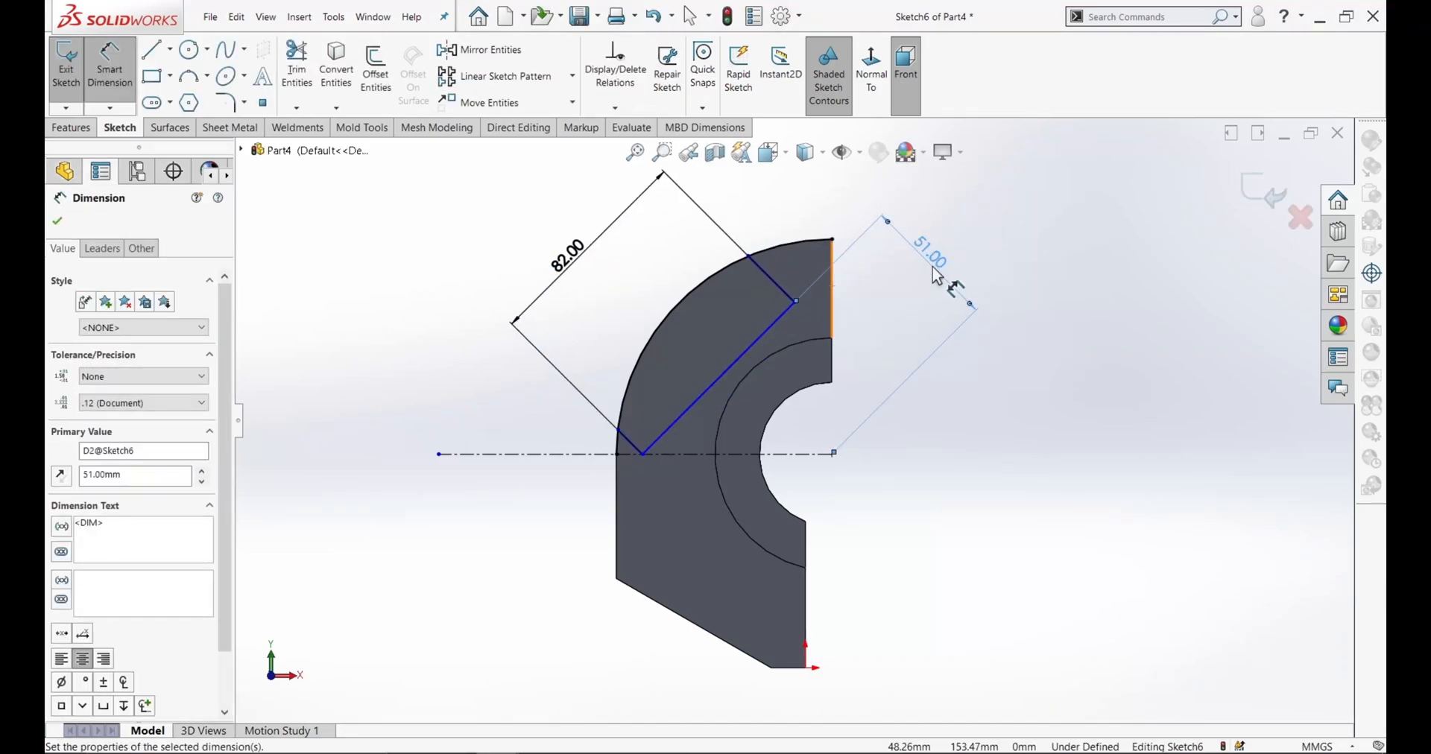
# - Dimension the angle between the lower short line and the horizontal centreline to 38 degrees and leave the dimension command
pyautogui.scroll(-5, 608, 458)
pyautogui.click(687, 450)
pyautogui.click(680, 421)
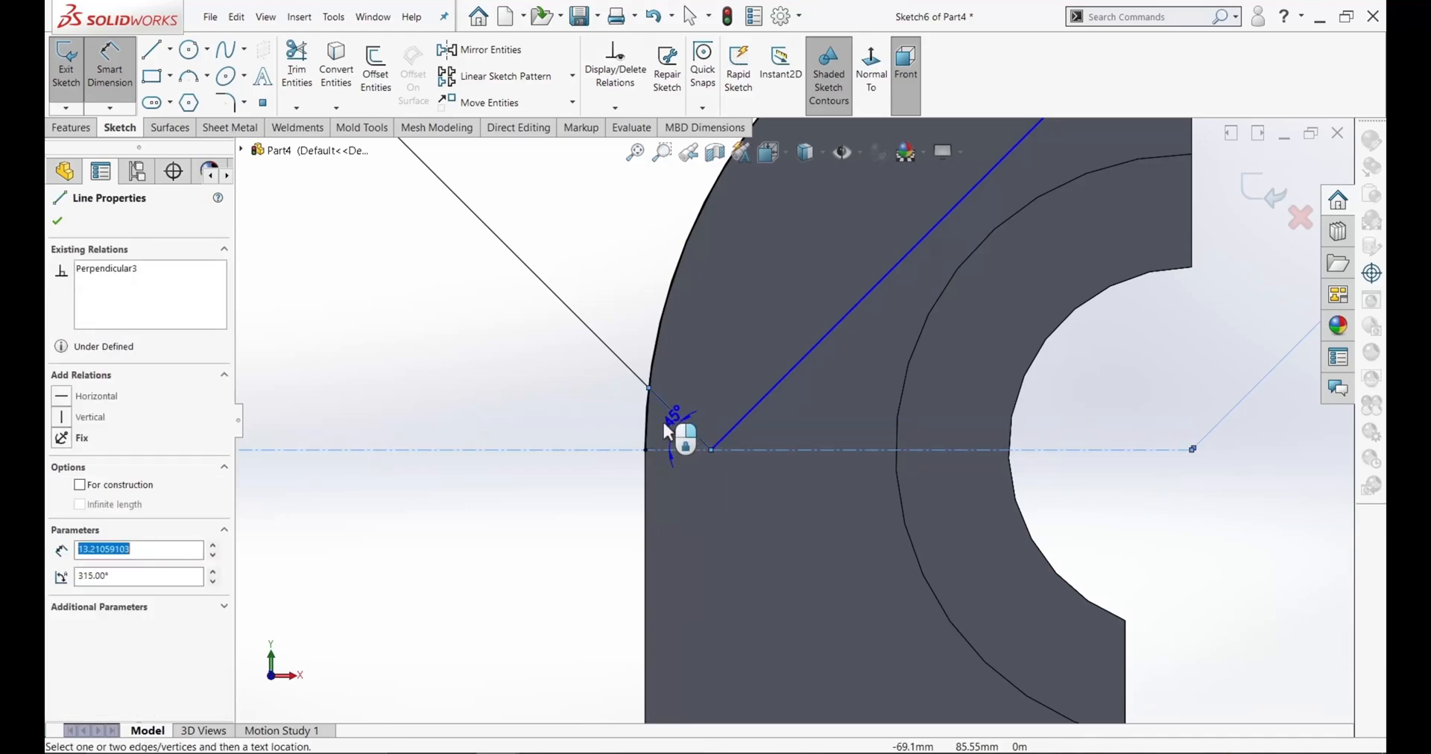
pyautogui.click(597, 428)
pyautogui.write('38')
pyautogui.press('Return')
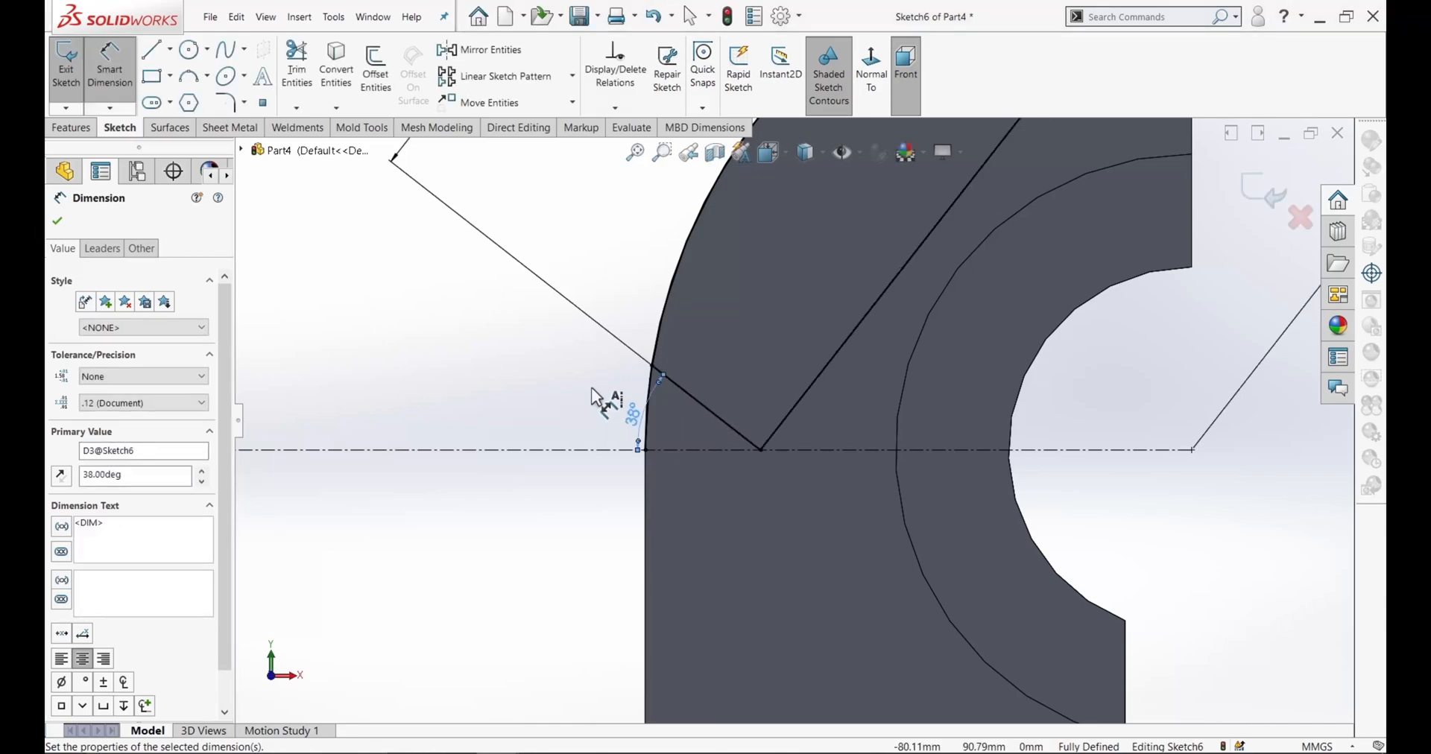
pyautogui.press('f')
pyautogui.rightClick(496, 297)
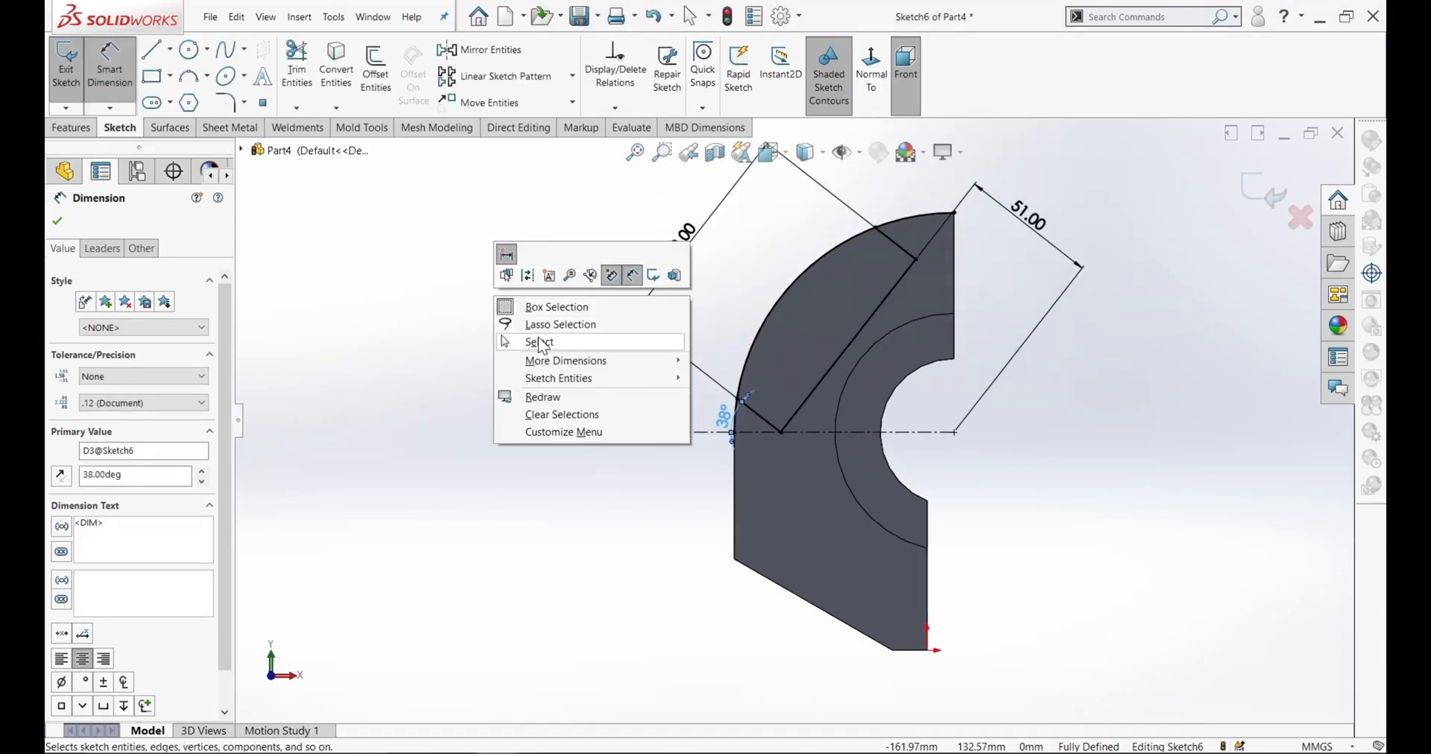
pyautogui.click(542, 344)
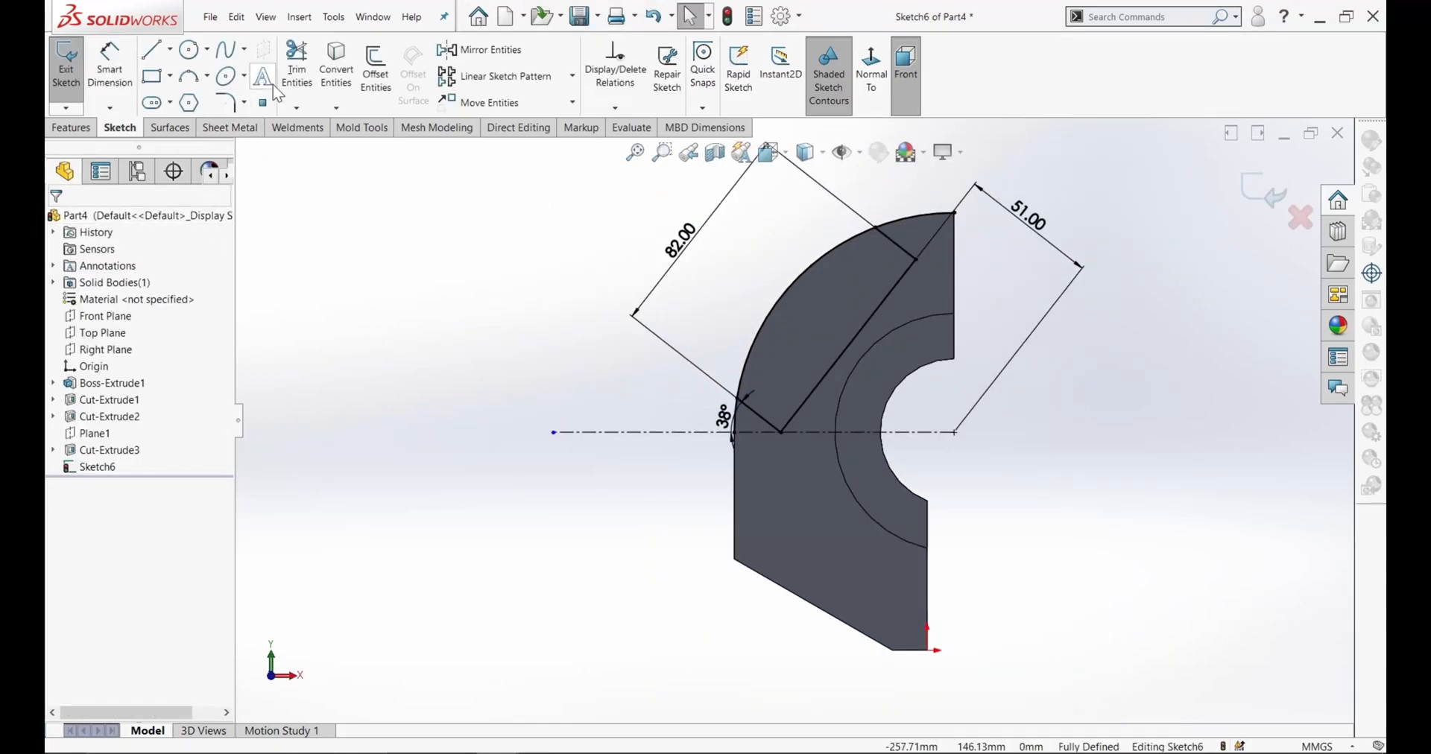
# - Trim the excess of the converted arc outside the profile enclosed by the three lines
pyautogui.click(297, 67)
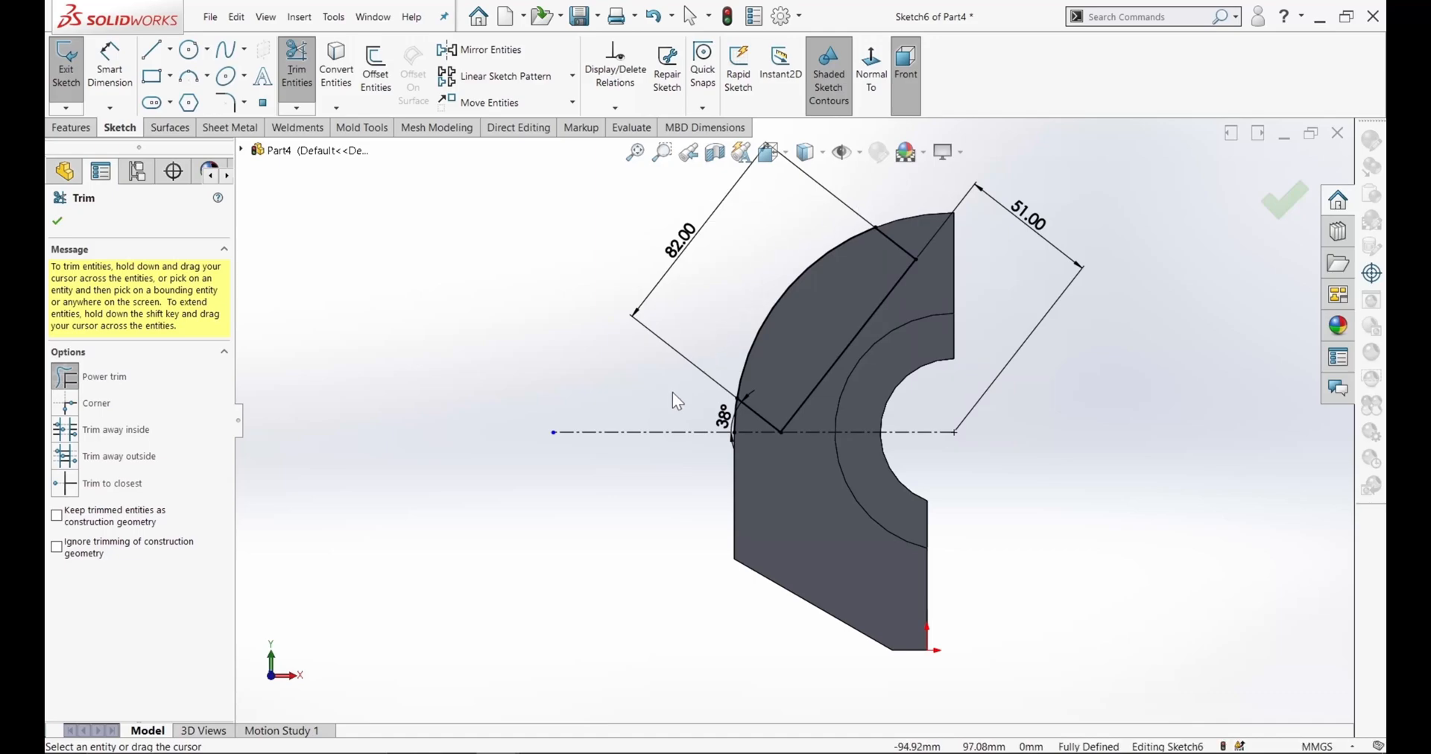
pyautogui.moveTo(711, 407); pyautogui.dragTo(741, 419)
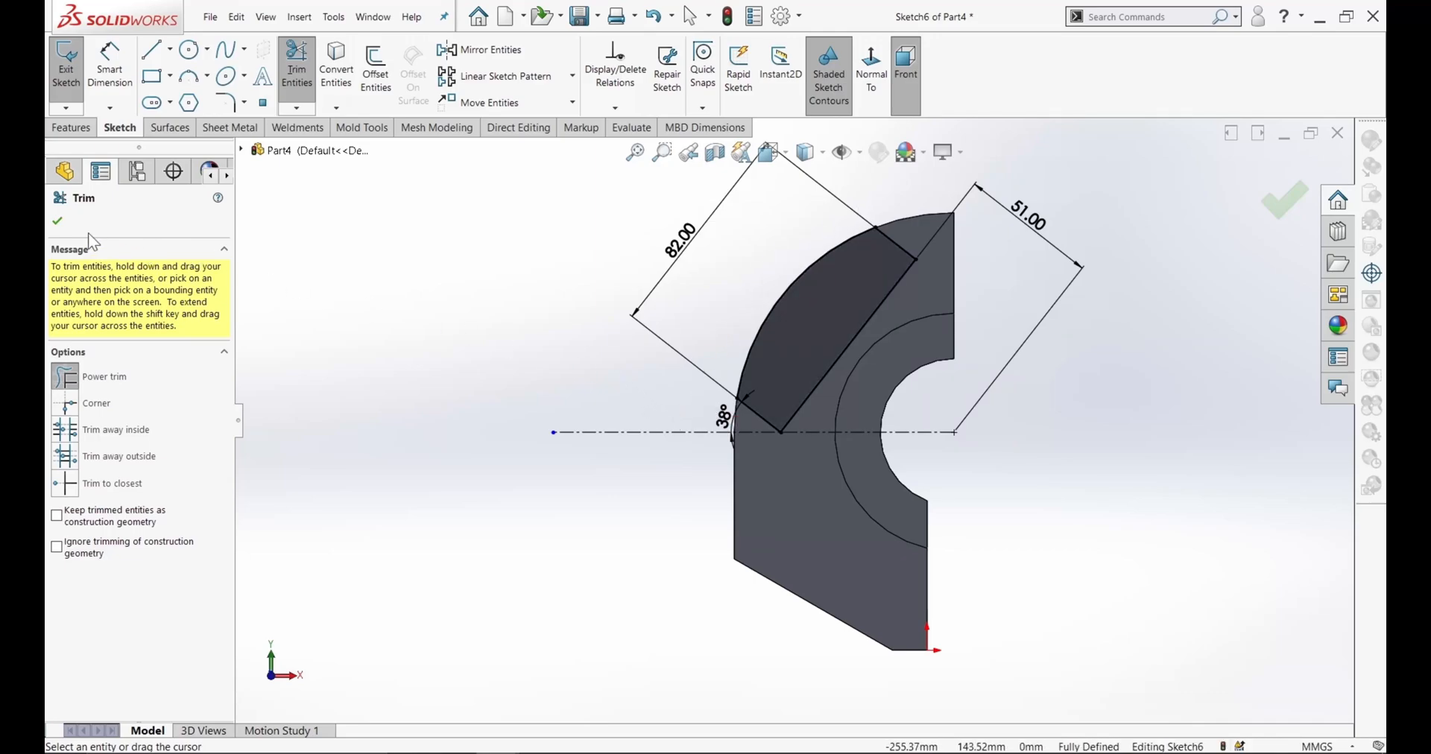
pyautogui.click(62, 226)
# - Extrude the closed arc-and-lines profile outward from the front face as a 33 mm blind boss merged with the body
pyautogui.click(70, 131)
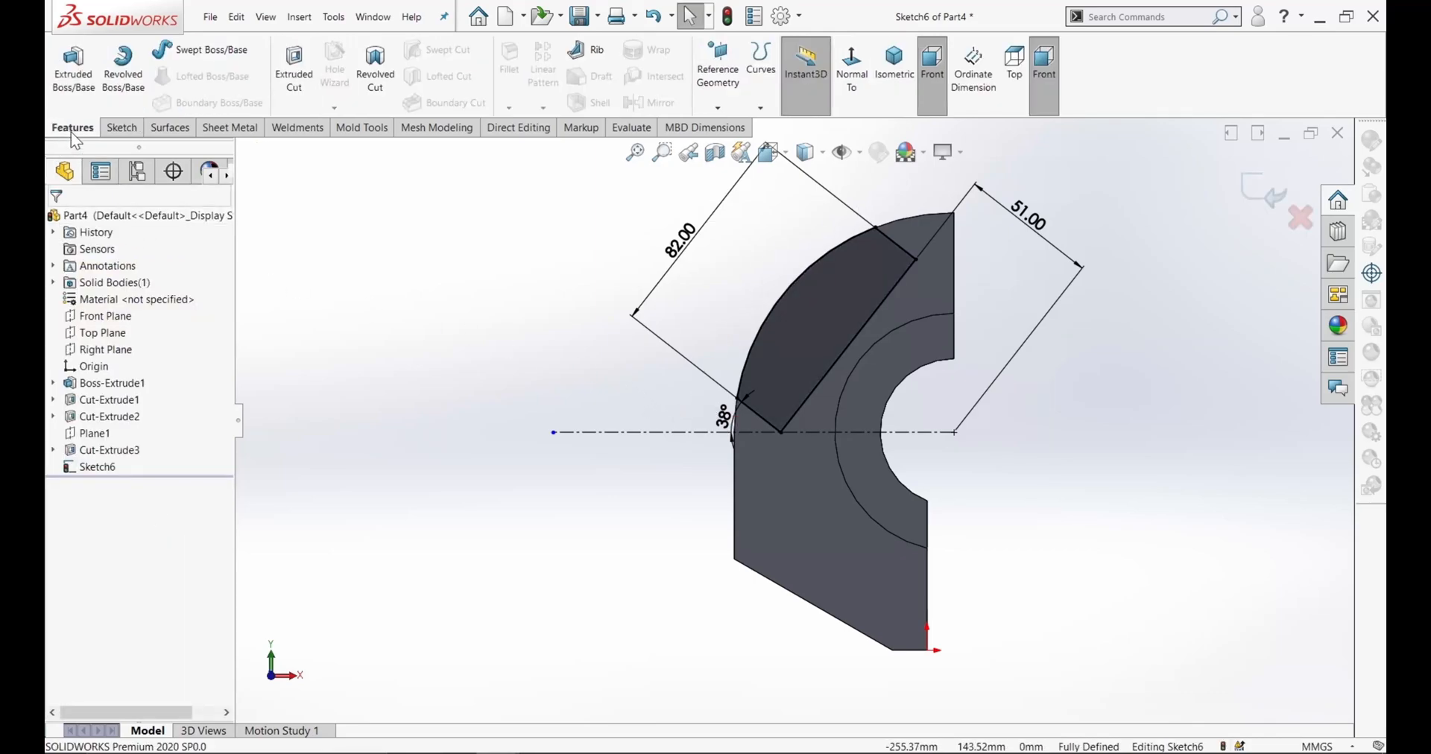
pyautogui.click(71, 74)
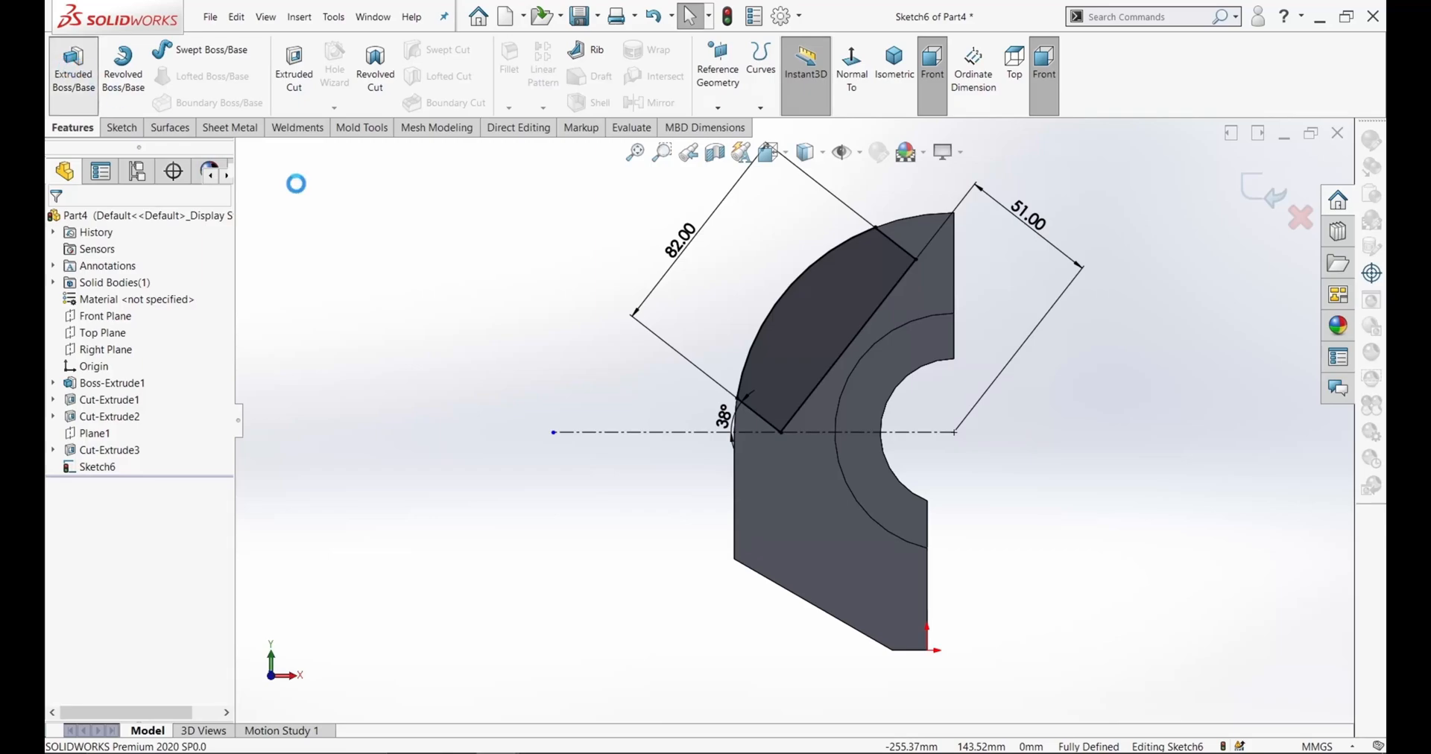
pyautogui.click(910, 86)
pyautogui.write('38')
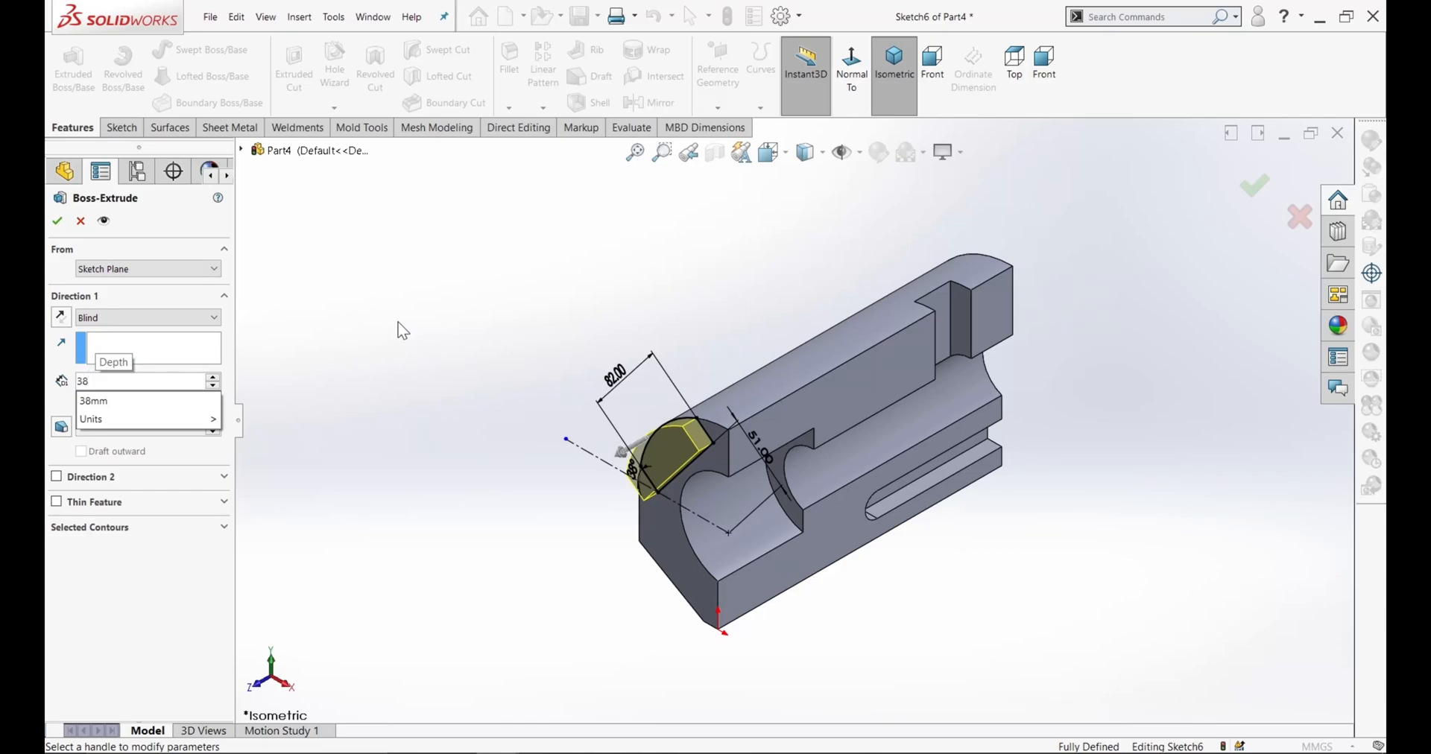
pyautogui.press('Return')
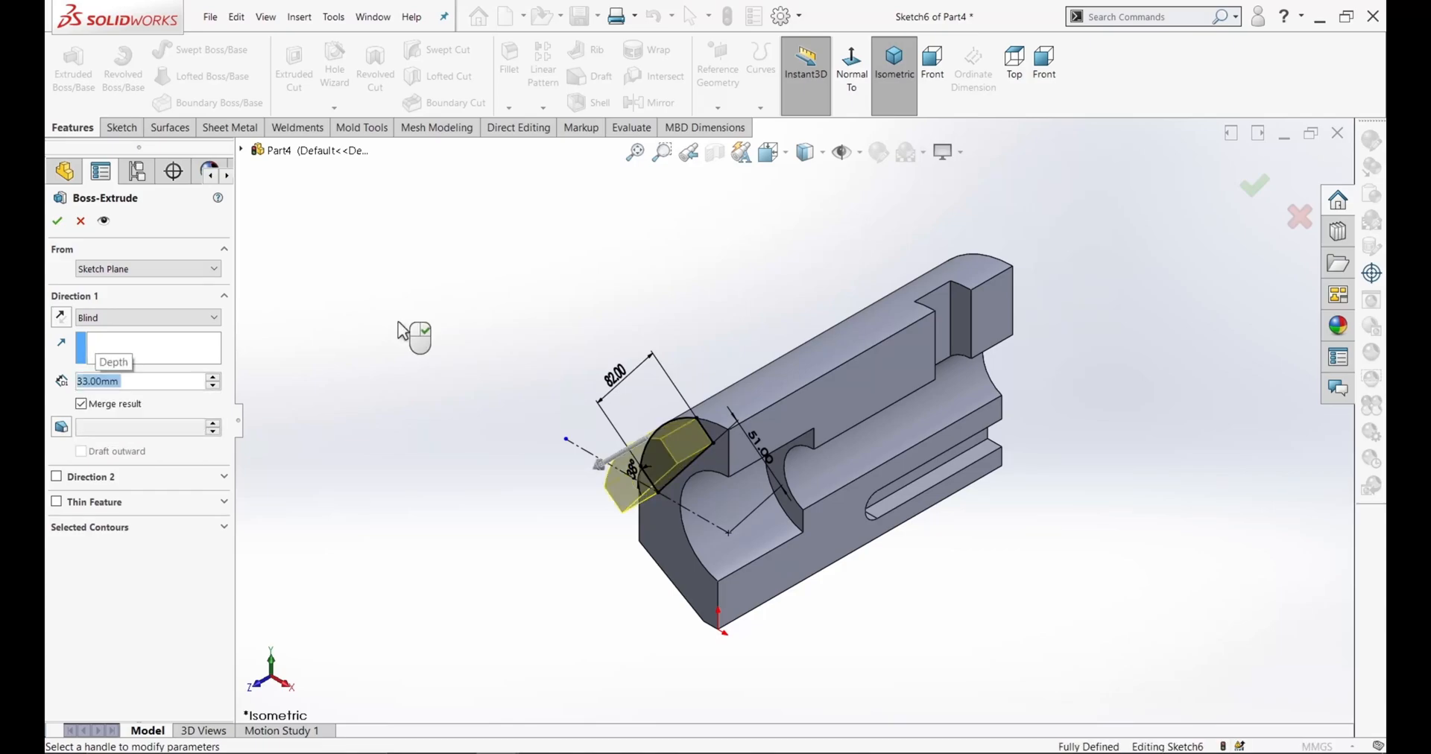
pyautogui.click(57, 222)
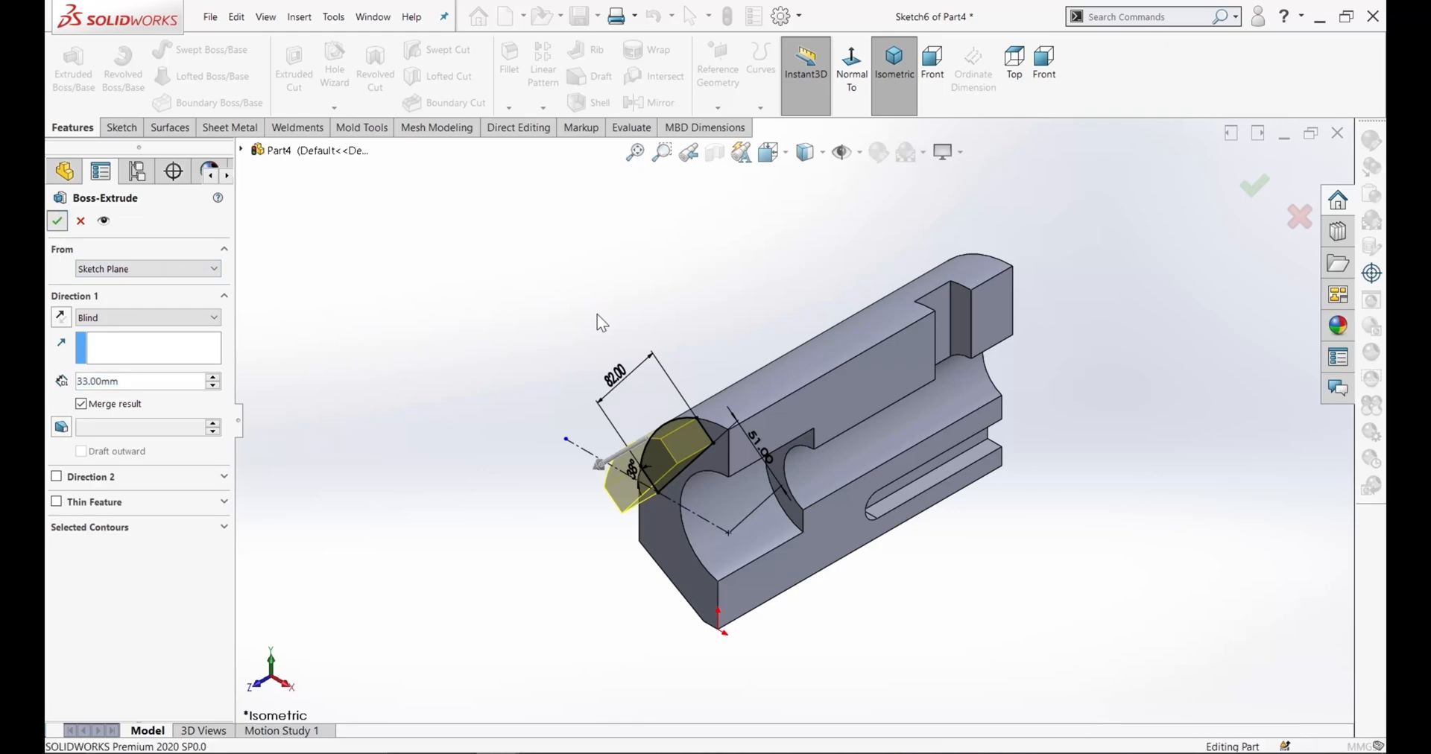
pyautogui.moveTo(639, 337); pyautogui.dragTo(599, 315, button='middle')
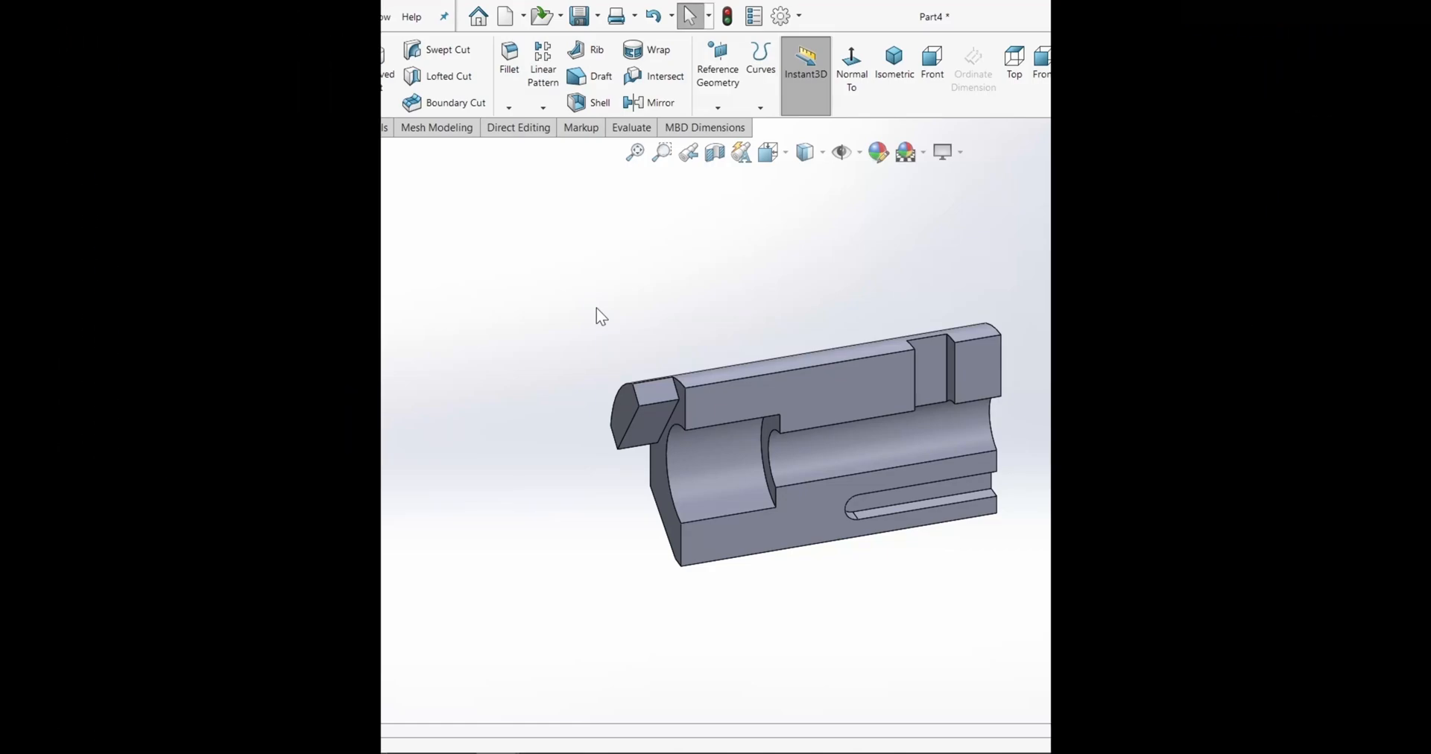